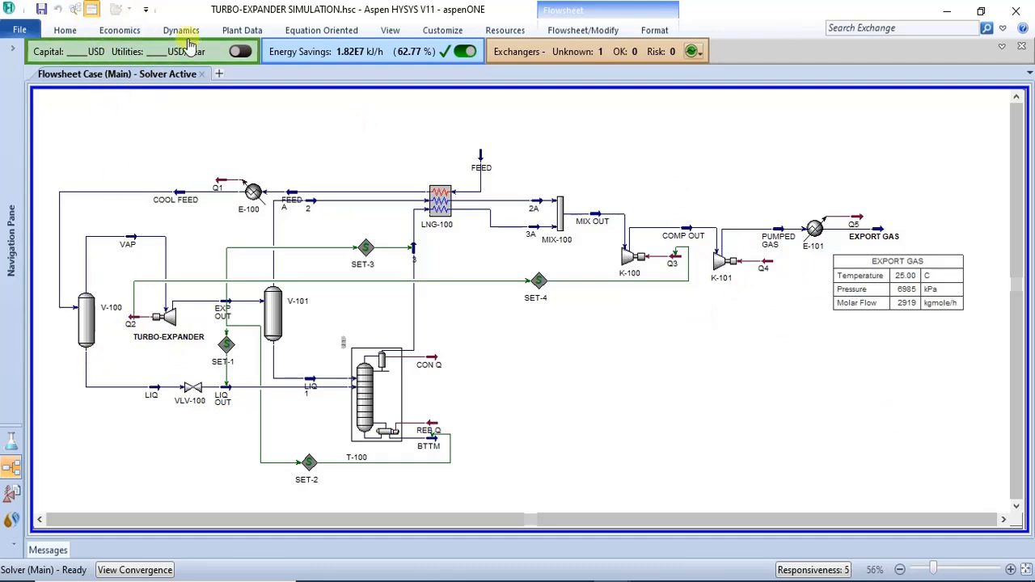
Activate the economics solver for the turbo-expander flowsheet
left_click(1003, 29)
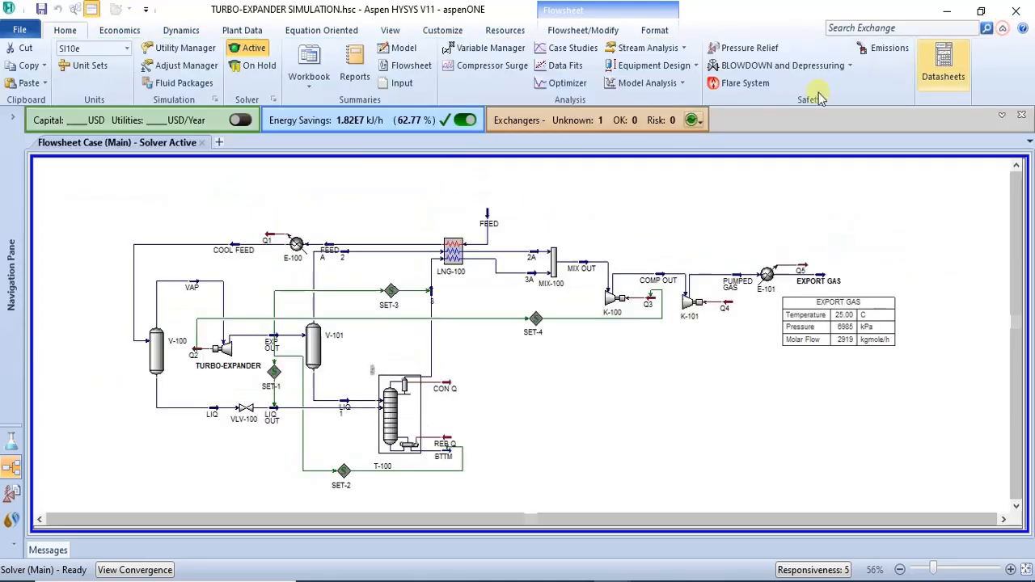
left_click(107, 36)
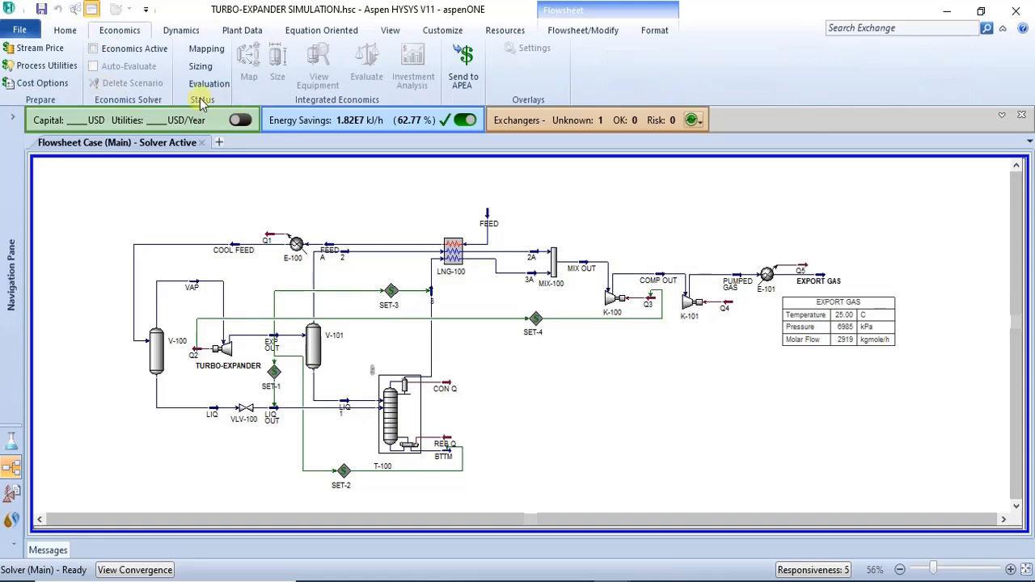
left_click(94, 50)
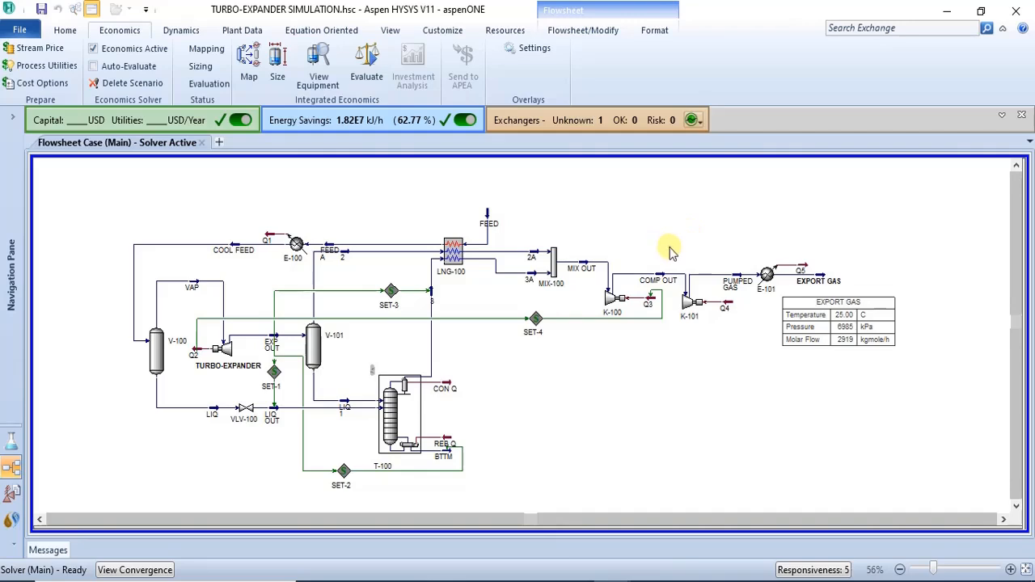
Open the FEED material stream and examine its conditions and composition
left_click(490, 222)
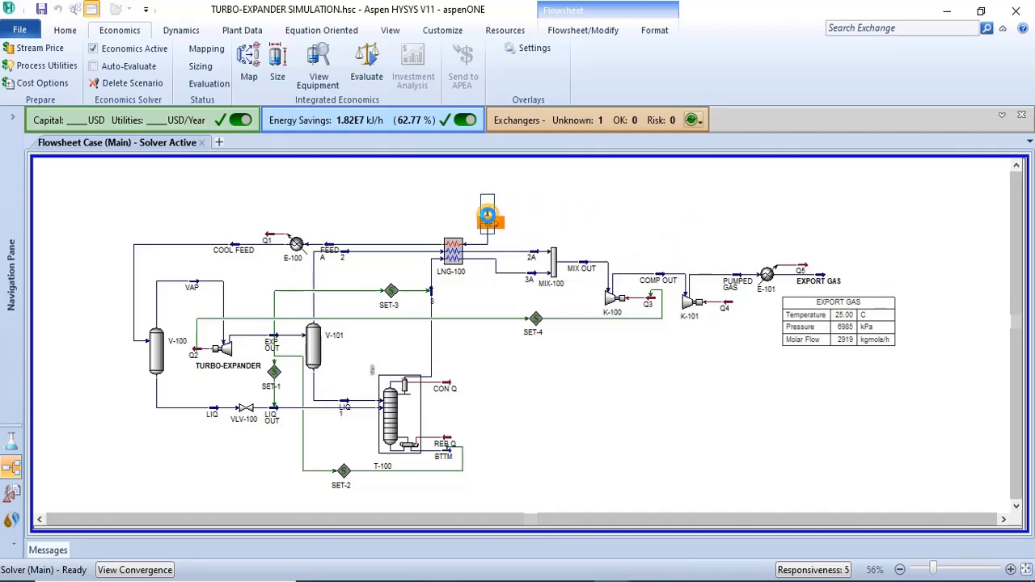
double_click(491, 223)
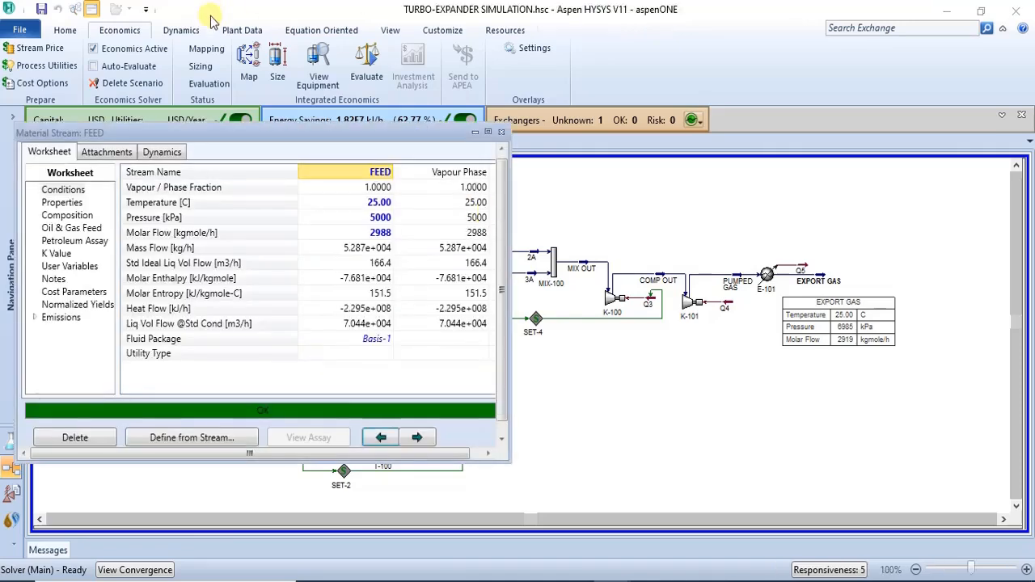
left_click_drag(306, 132, 519, 128)
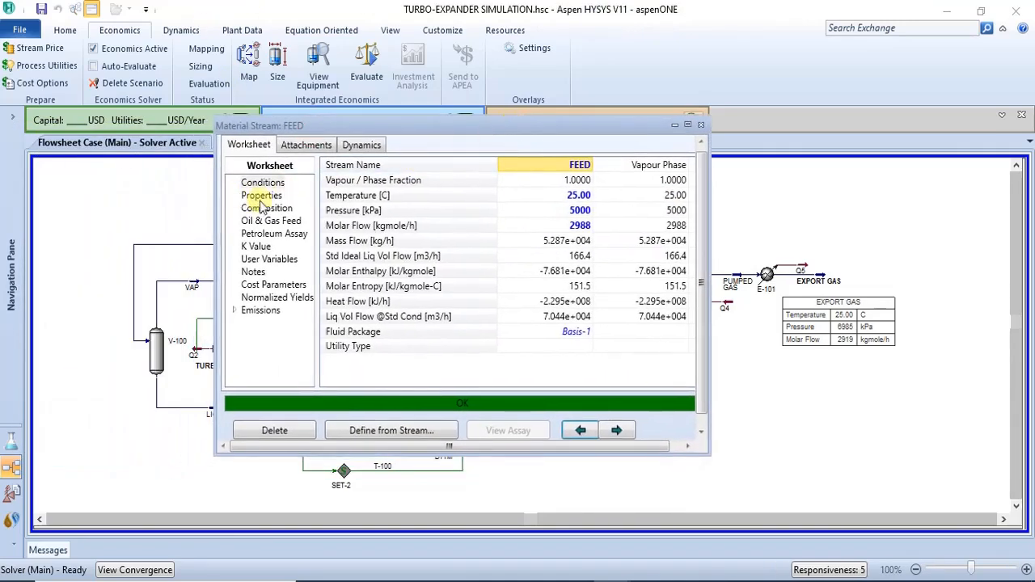
left_click(266, 210)
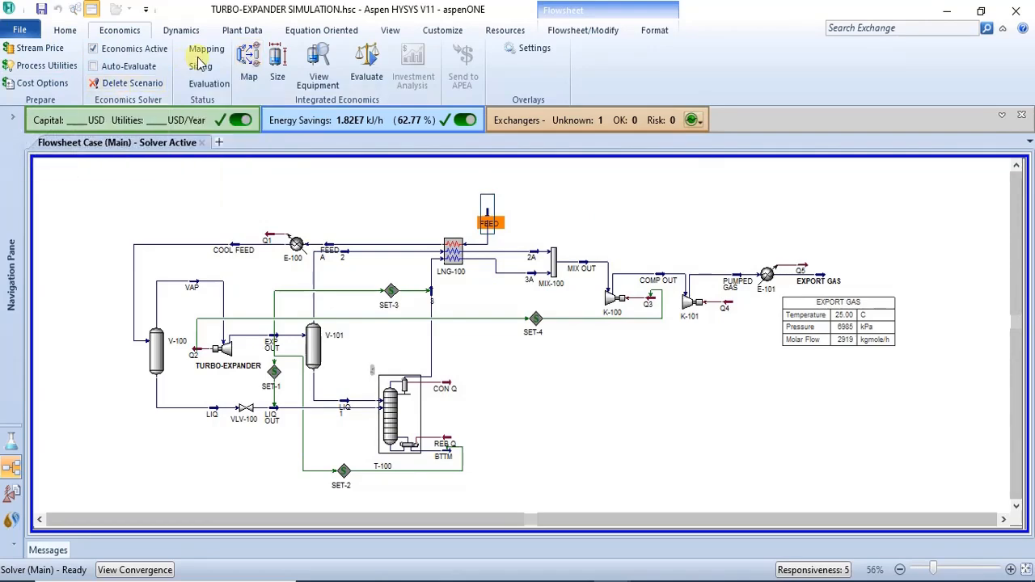
Open the costing options and load the costing template US_IP.izt from the US_IP template folder
left_click(42, 84)
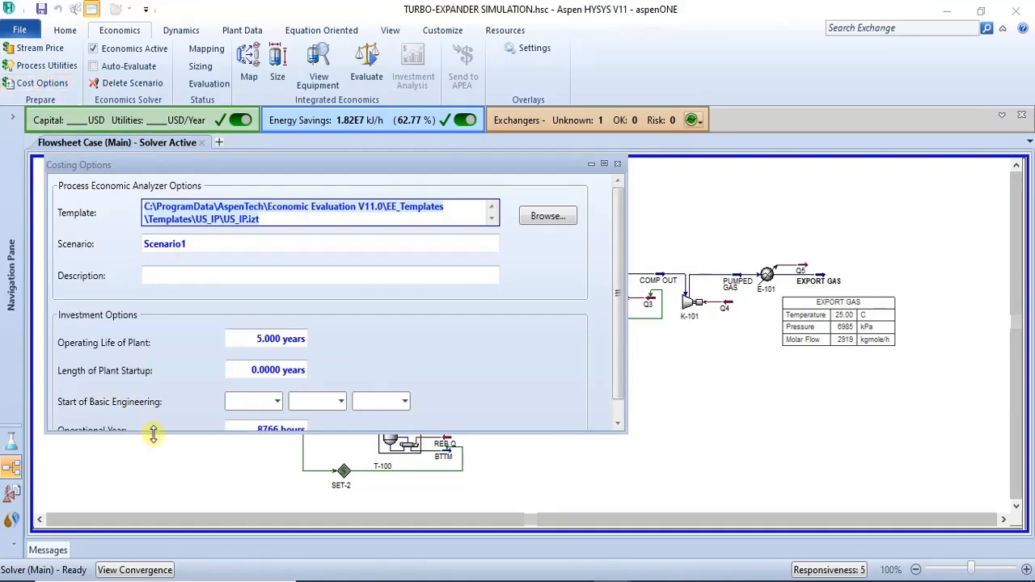
left_click_drag(153, 433, 151, 469)
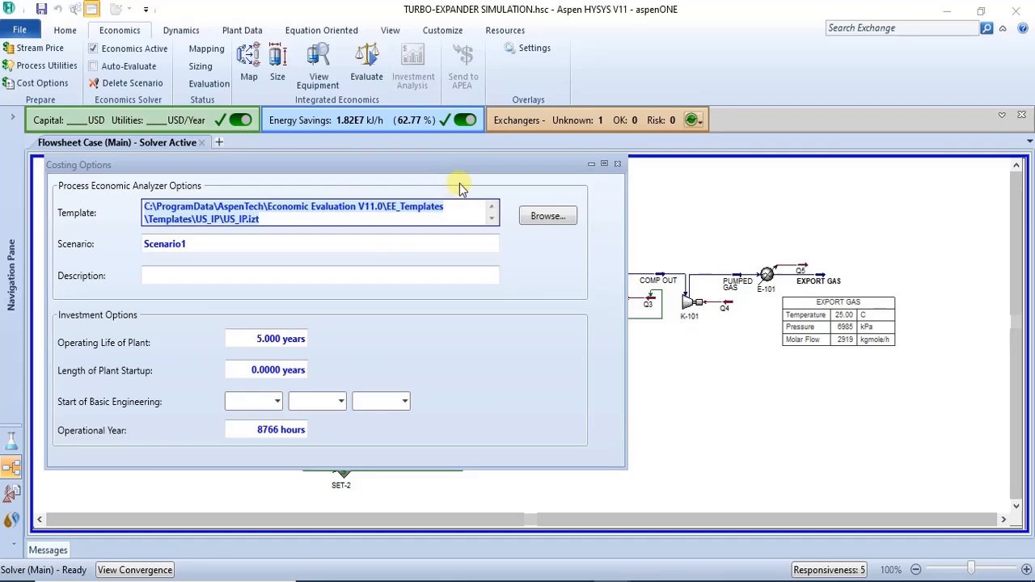
left_click(546, 216)
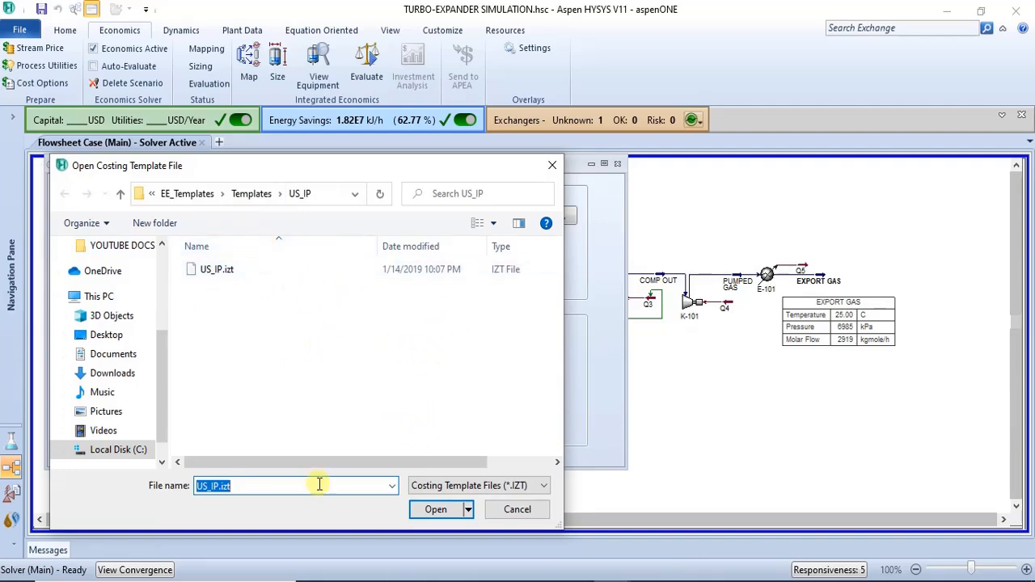
left_click(434, 508)
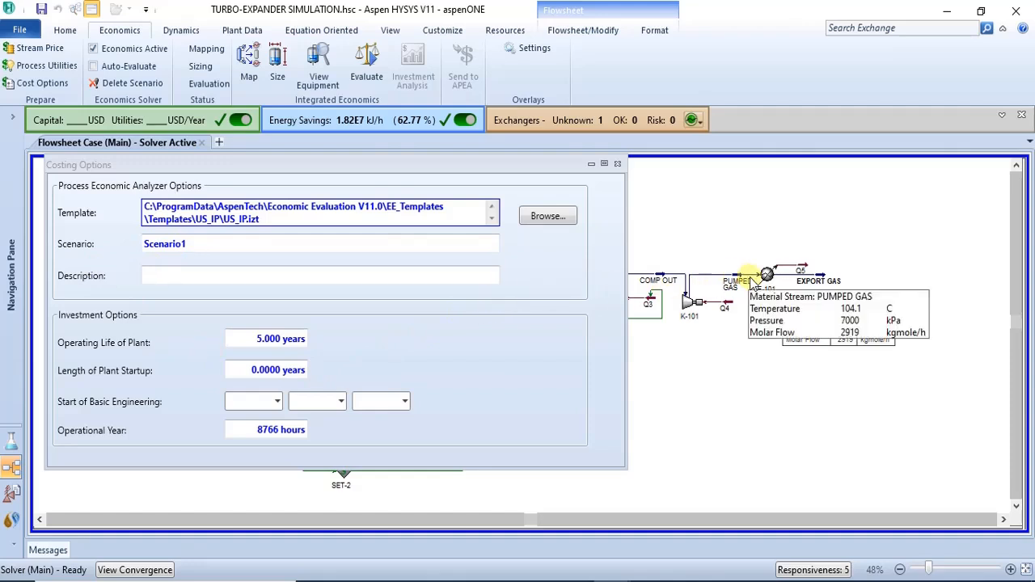
left_click(196, 245)
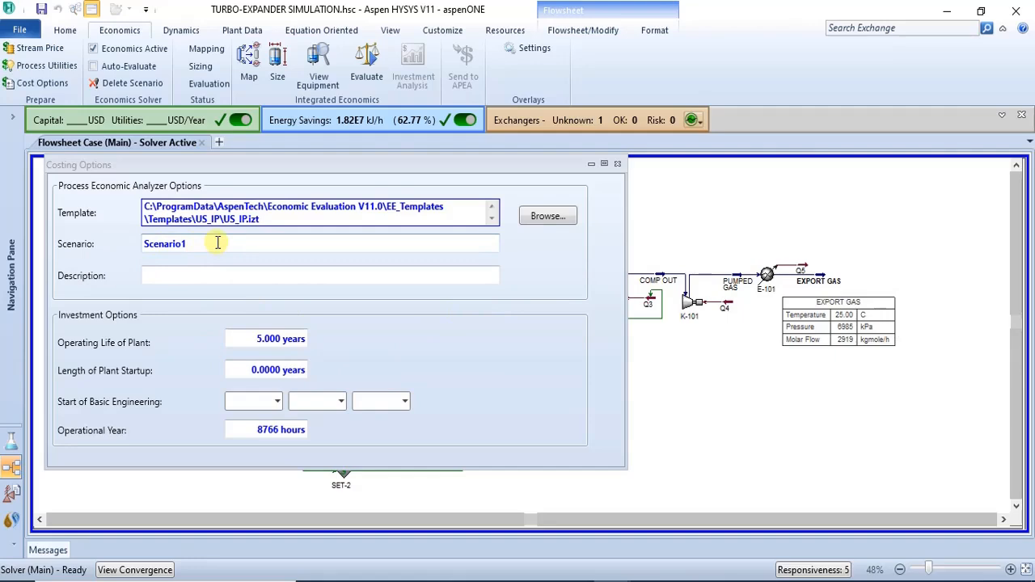
left_click(274, 272)
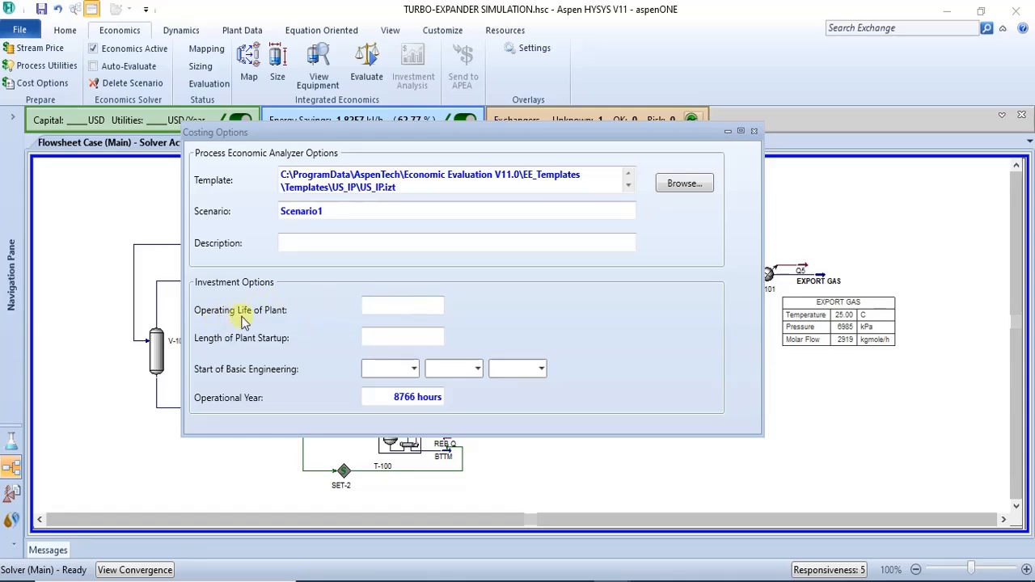
Set the plant's operating life to 25 years and the length of plant startup to 2.5 years
left_click(392, 306)
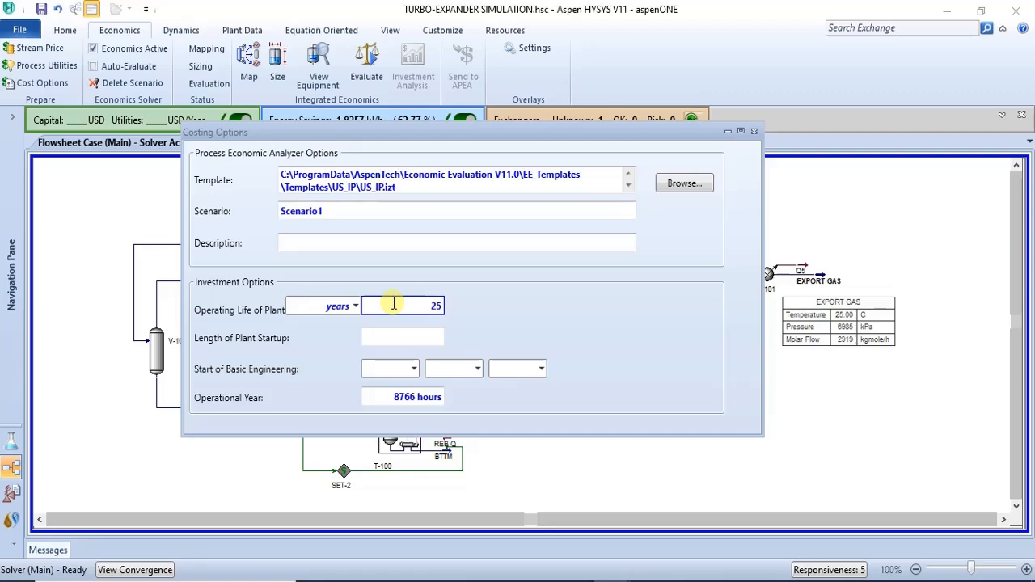
left_click(608, 332)
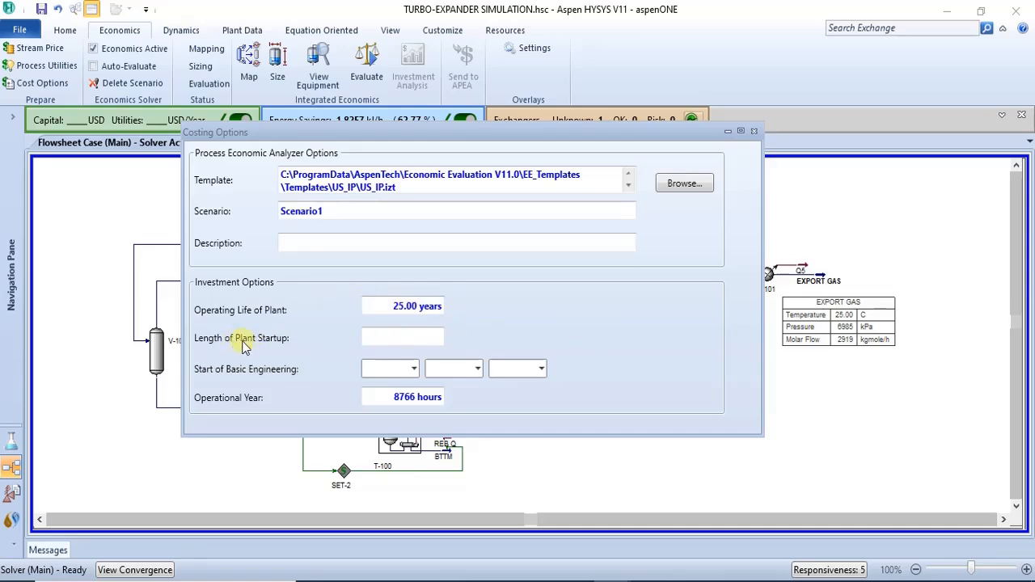
left_click(414, 337)
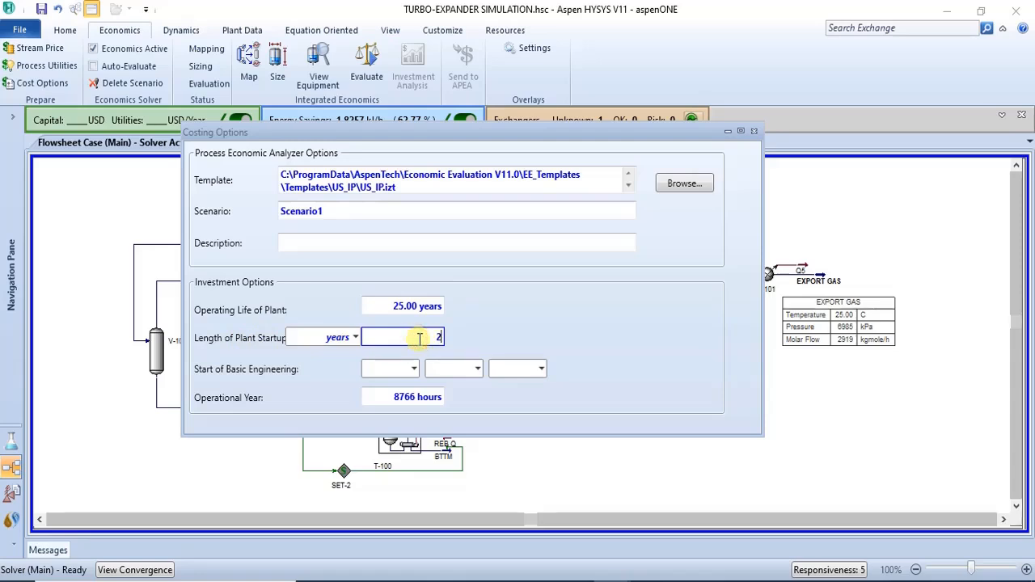
type("2.5")
left_click(475, 327)
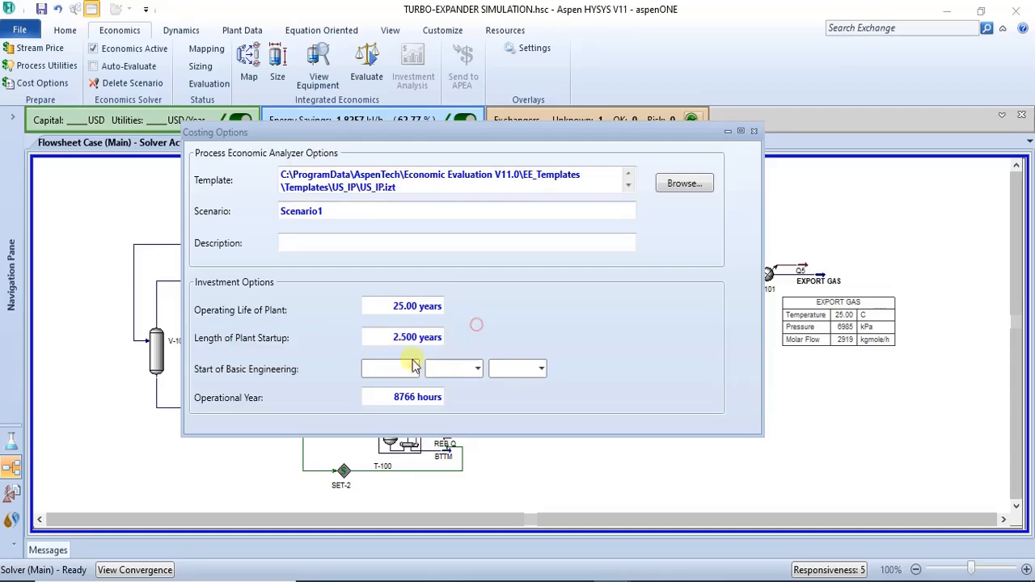
Set the start of basic engineering to 1 Jan 2023 and close the costing options
left_click(413, 369)
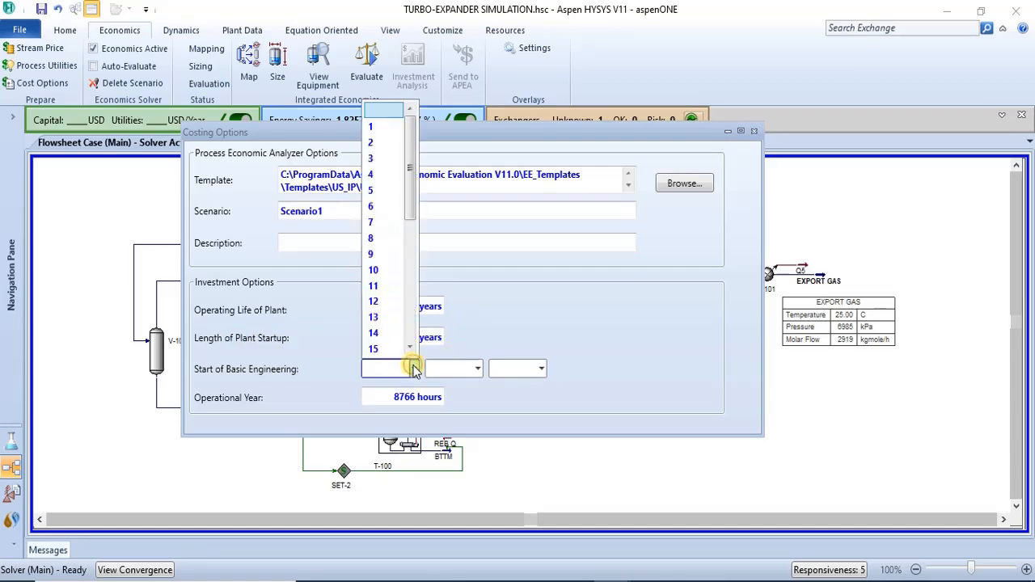
left_click(382, 128)
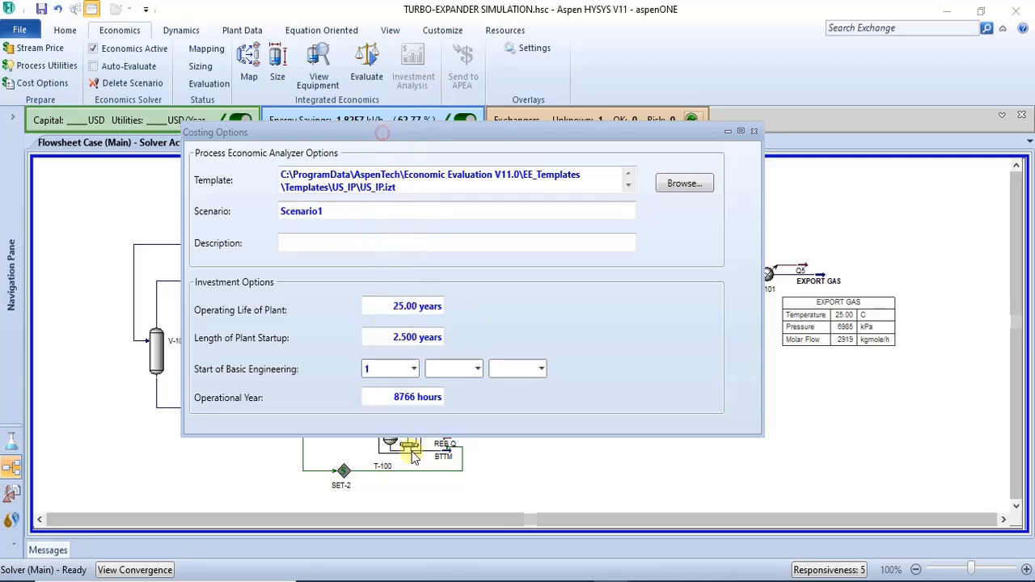
left_click(478, 369)
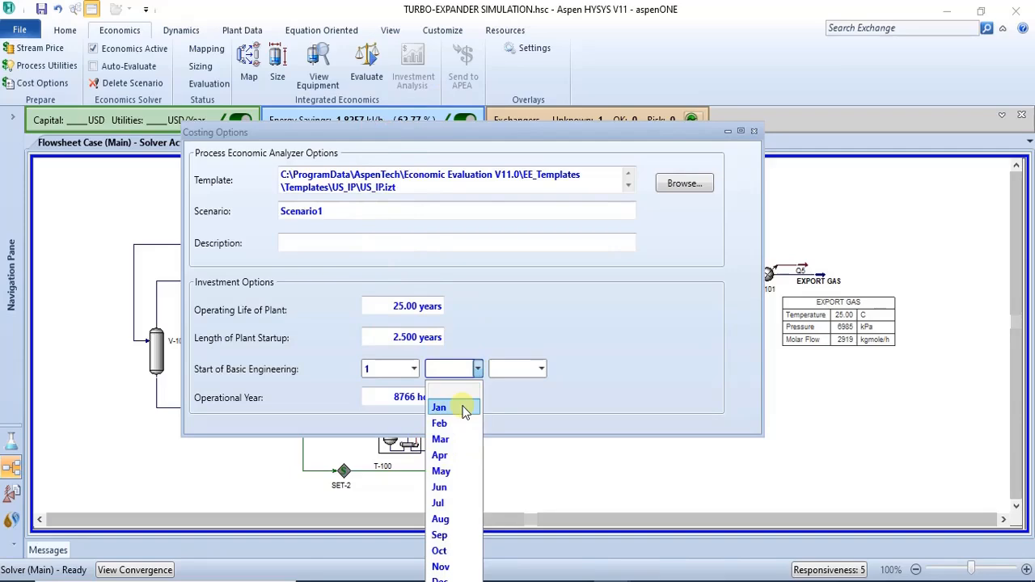
left_click(465, 409)
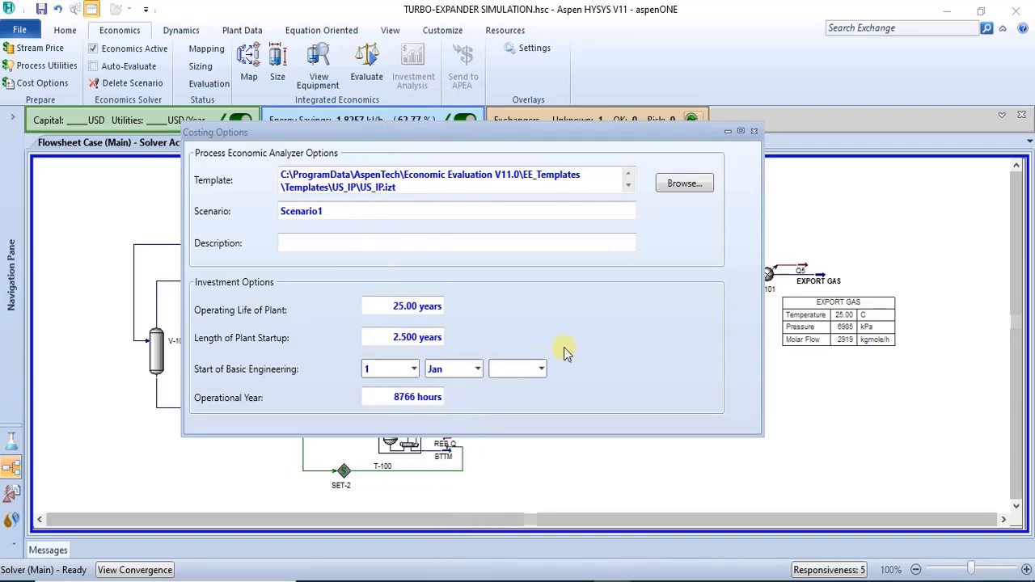
left_click(544, 371)
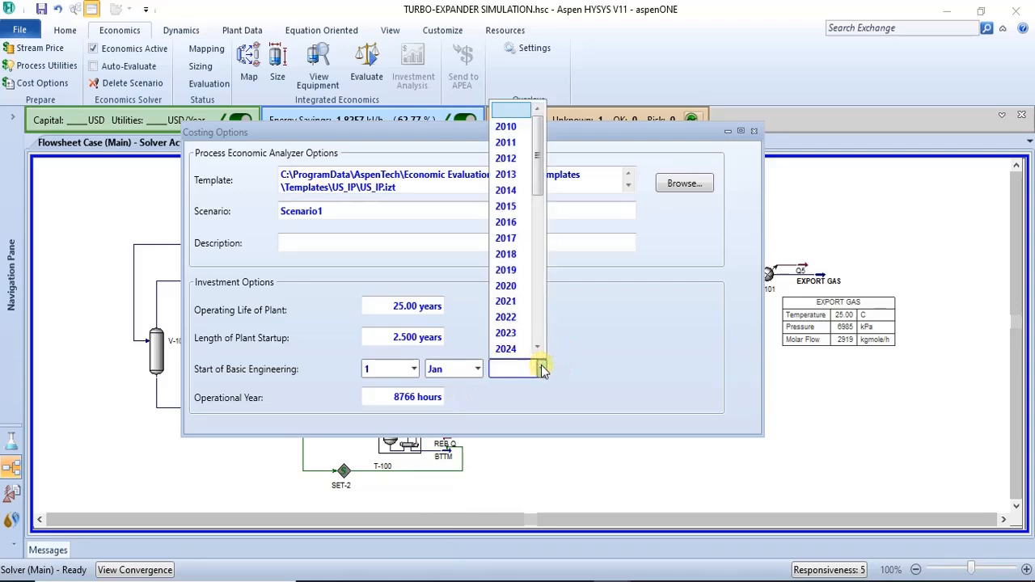
left_click(514, 337)
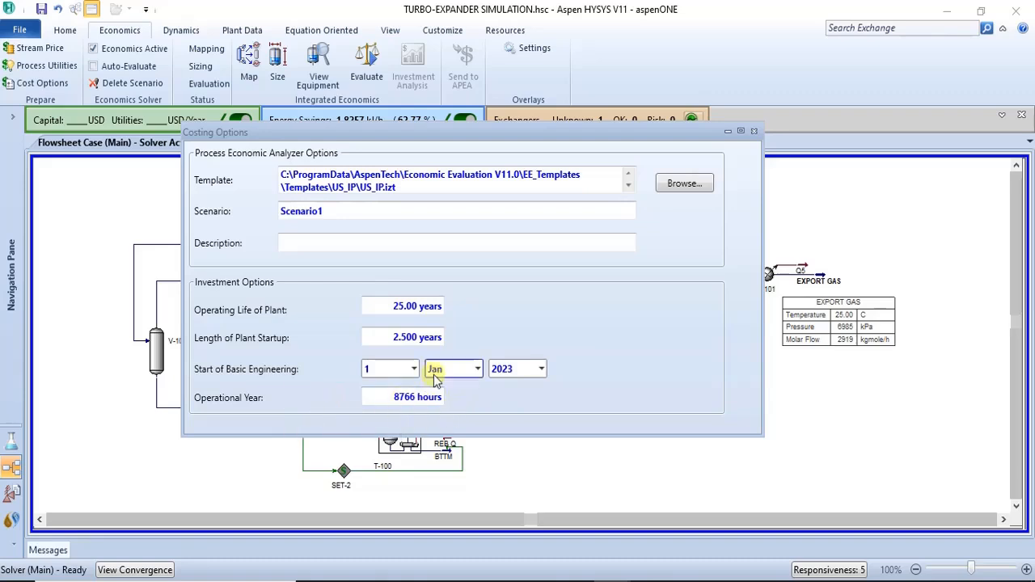
left_click(754, 134)
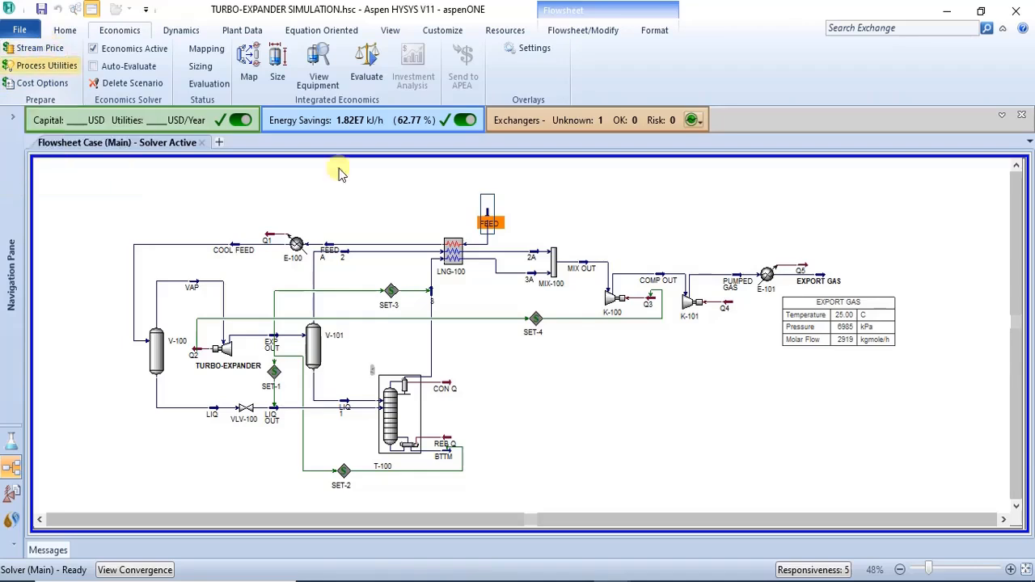
left_click(617, 199)
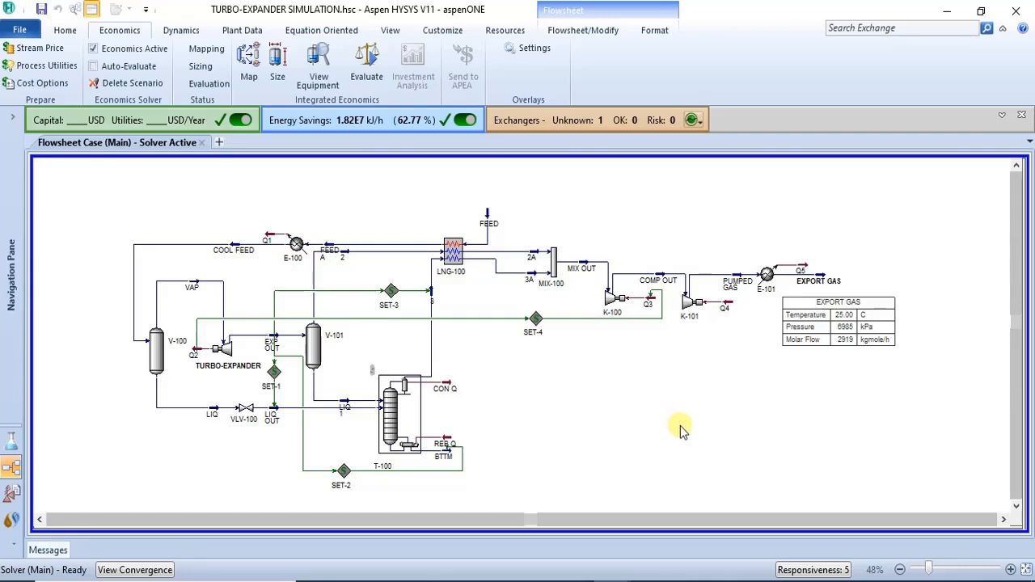
Open the stream price grid and examine the price, price basis and cost rate rows across all material streams
mouse_move(488, 214)
mouse_move(452, 250)
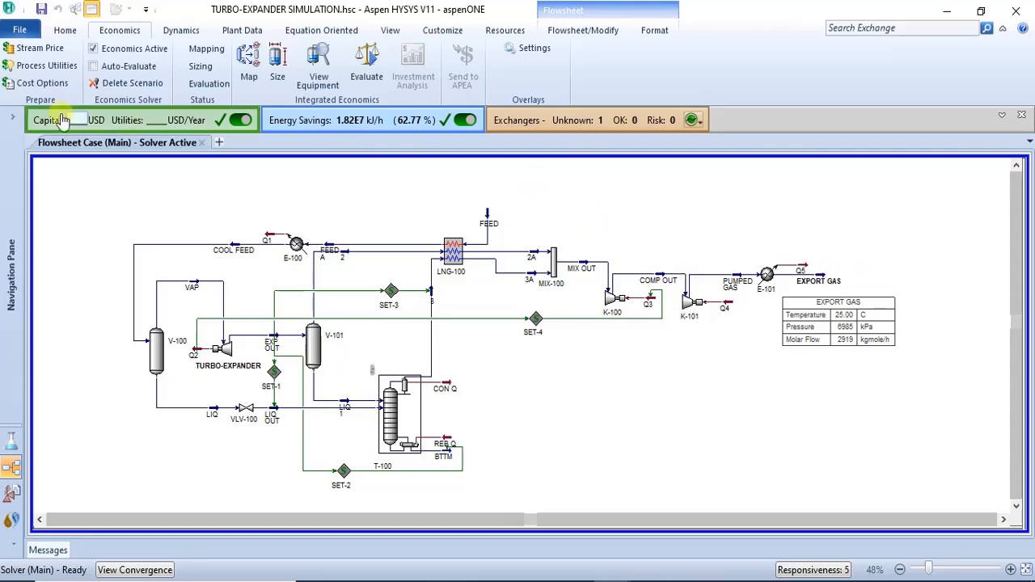
left_click(33, 50)
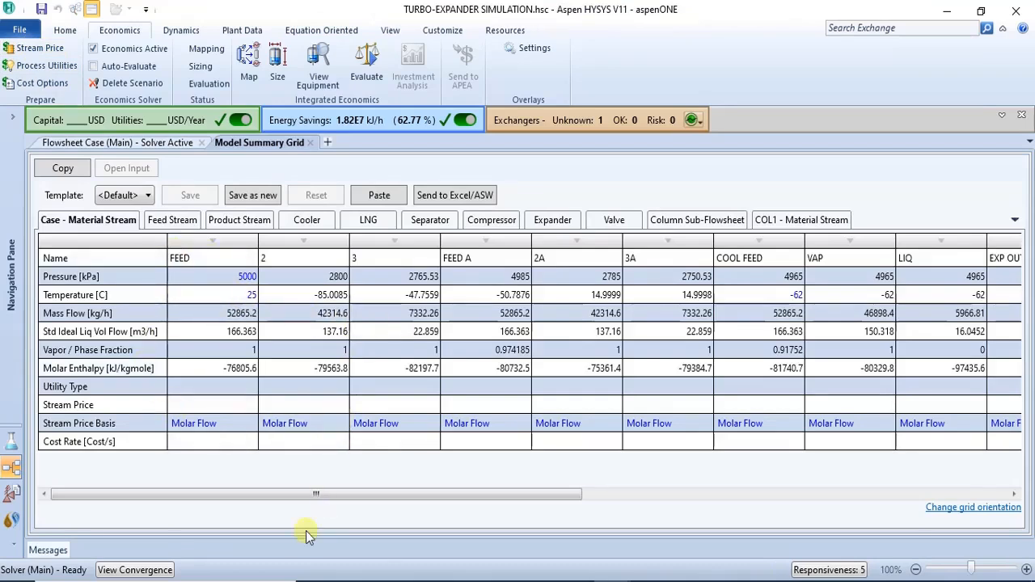
left_click_drag(289, 496, 837, 520)
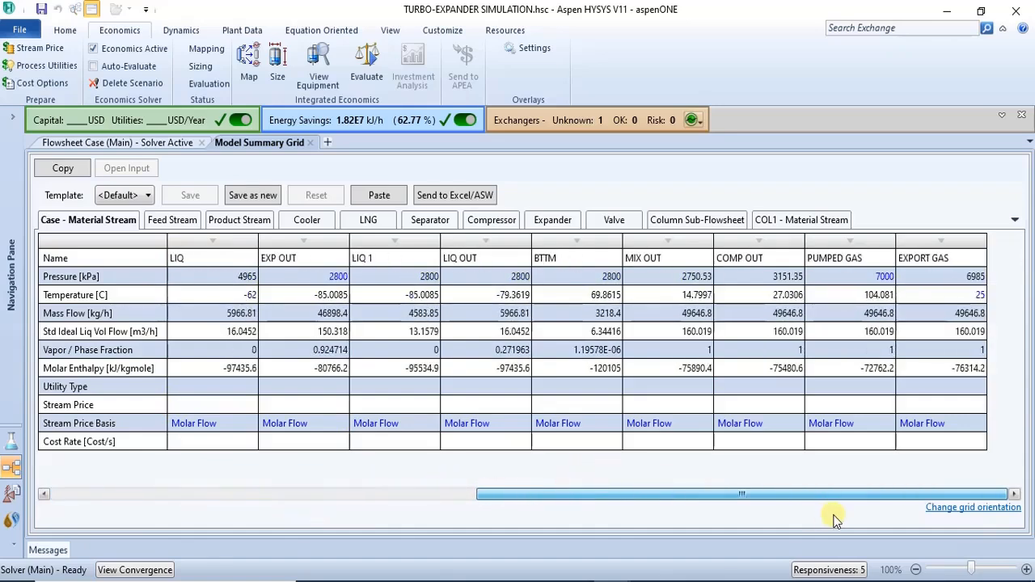
left_click(537, 486)
left_click_drag(524, 496, 185, 451)
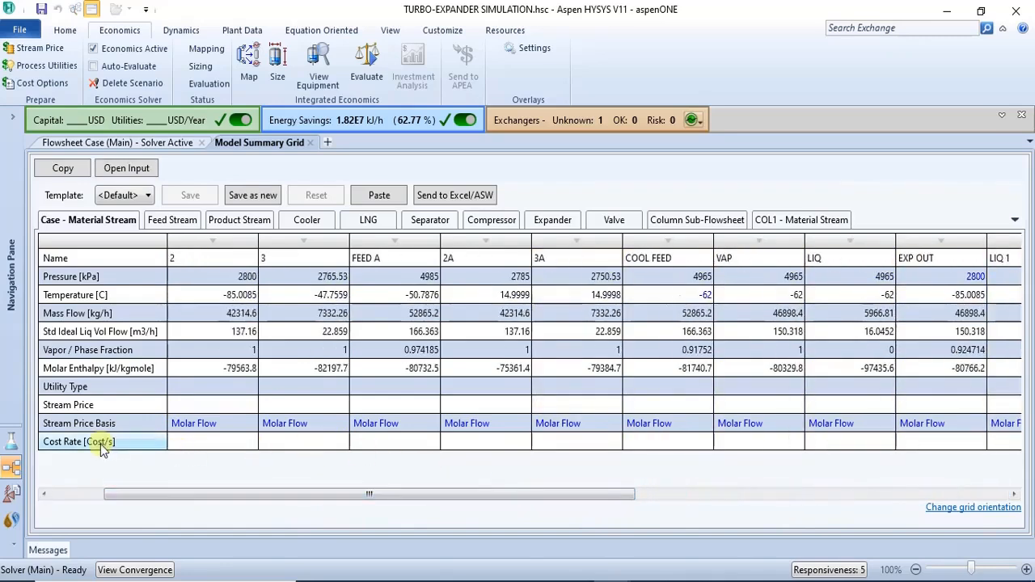
left_click(192, 427)
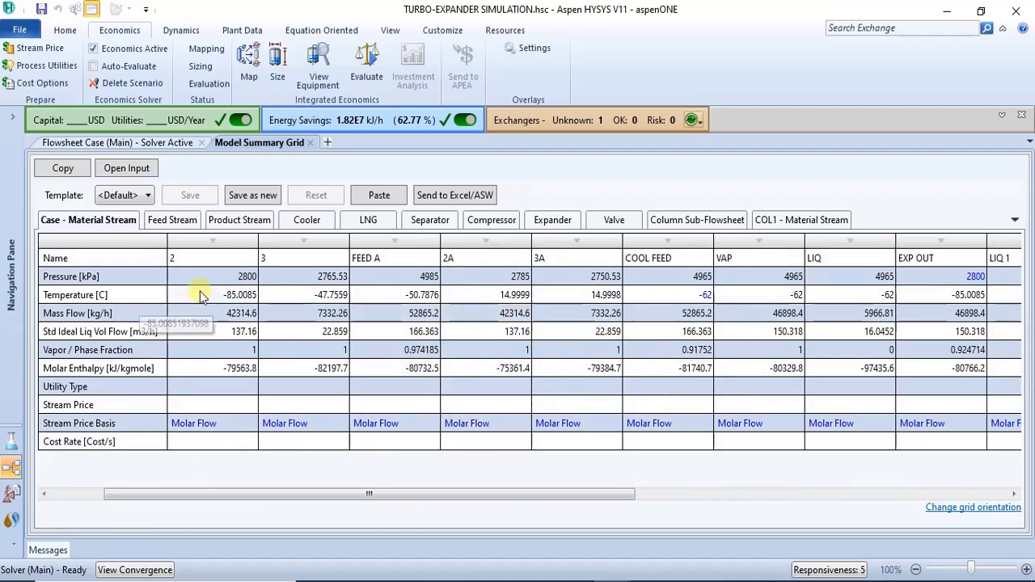
Compare the pricing rows of the feed stream with those of the BTTM and EXPORT GAS product streams
left_click(162, 221)
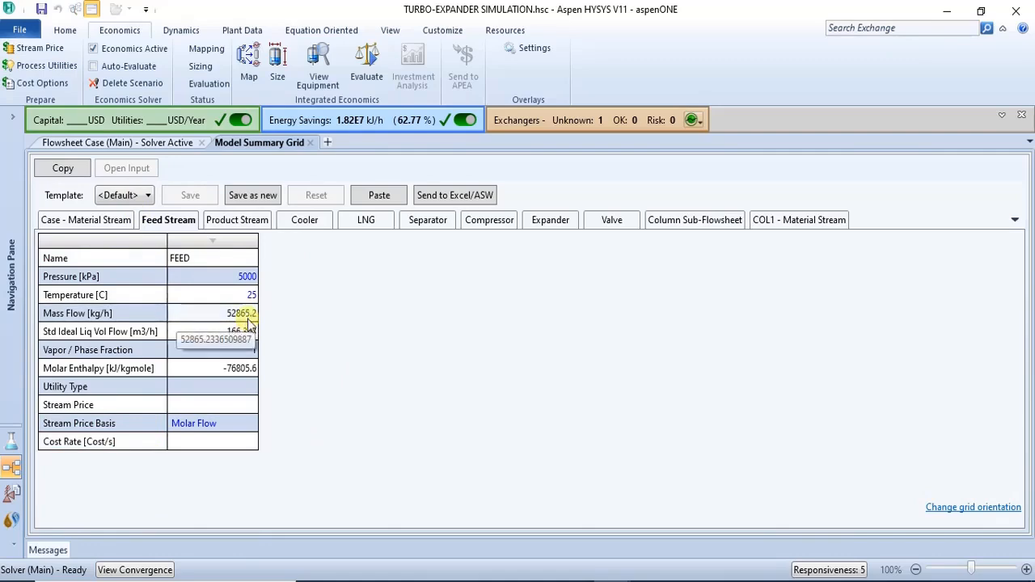
left_click(249, 221)
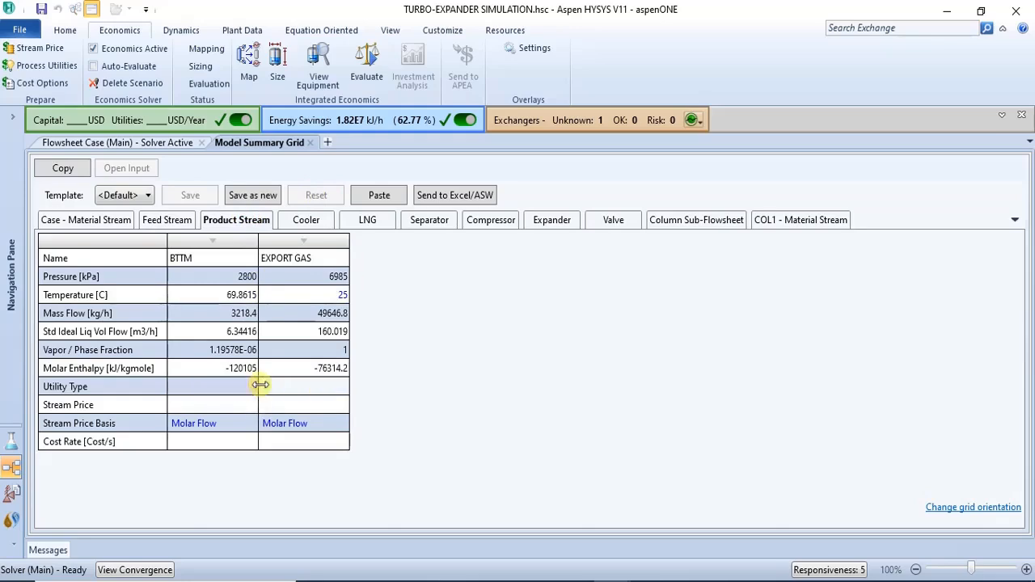
left_click(113, 227)
left_click(168, 220)
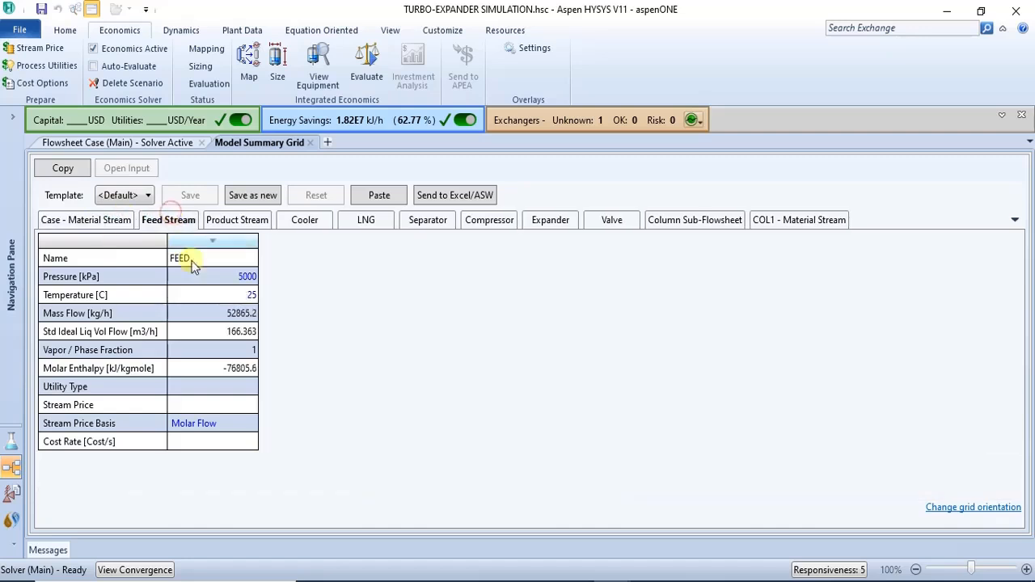
left_click(237, 223)
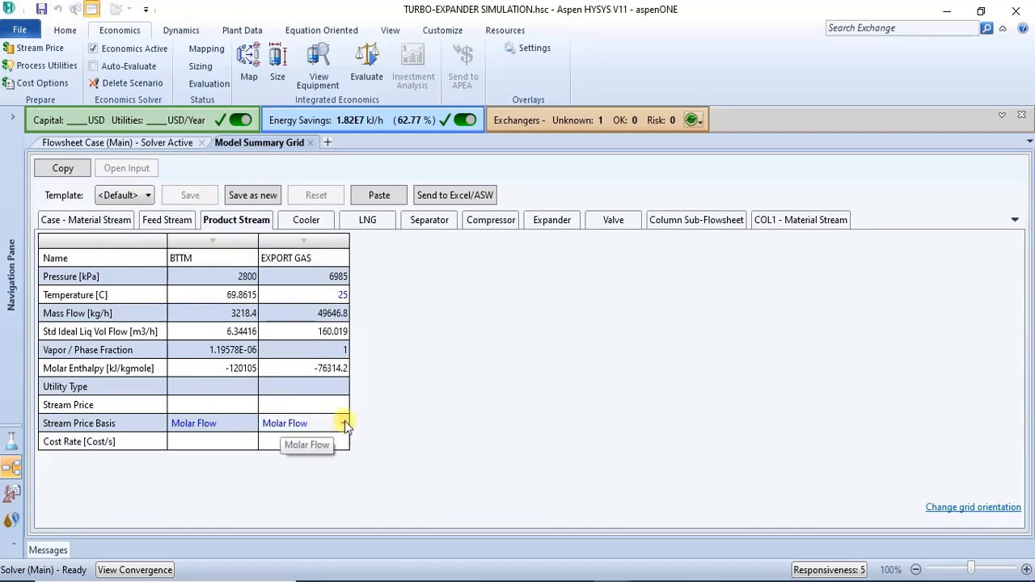
left_click(168, 220)
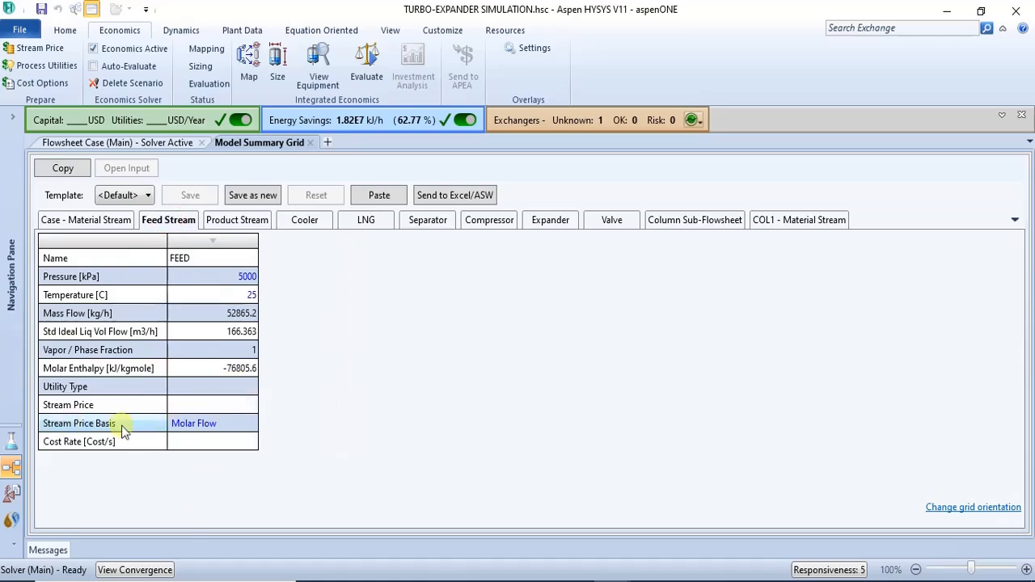
Set the FEED stream's price basis to Mass Flow
left_click(250, 424)
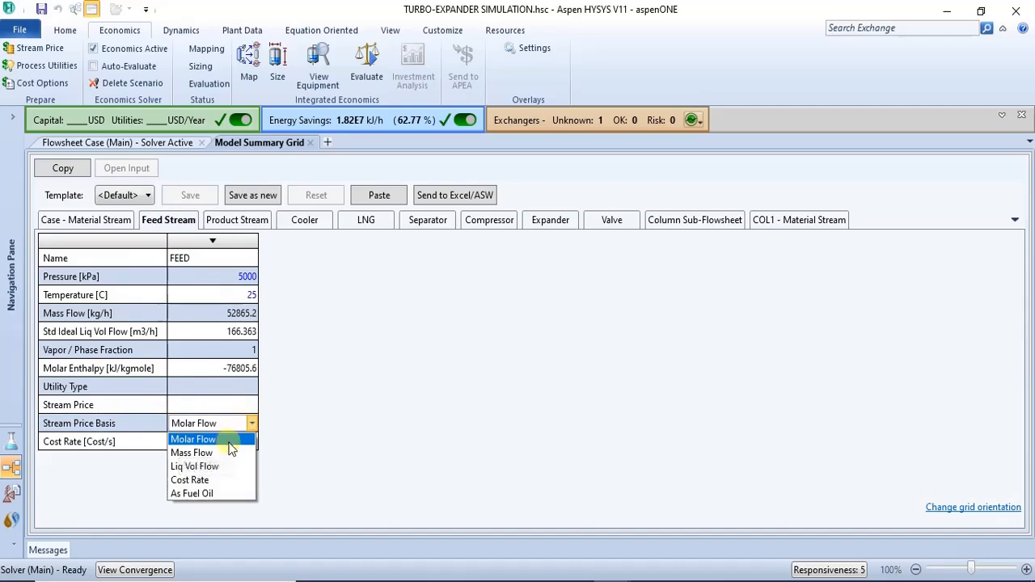
left_click(226, 439)
left_click(252, 423)
left_click(225, 451)
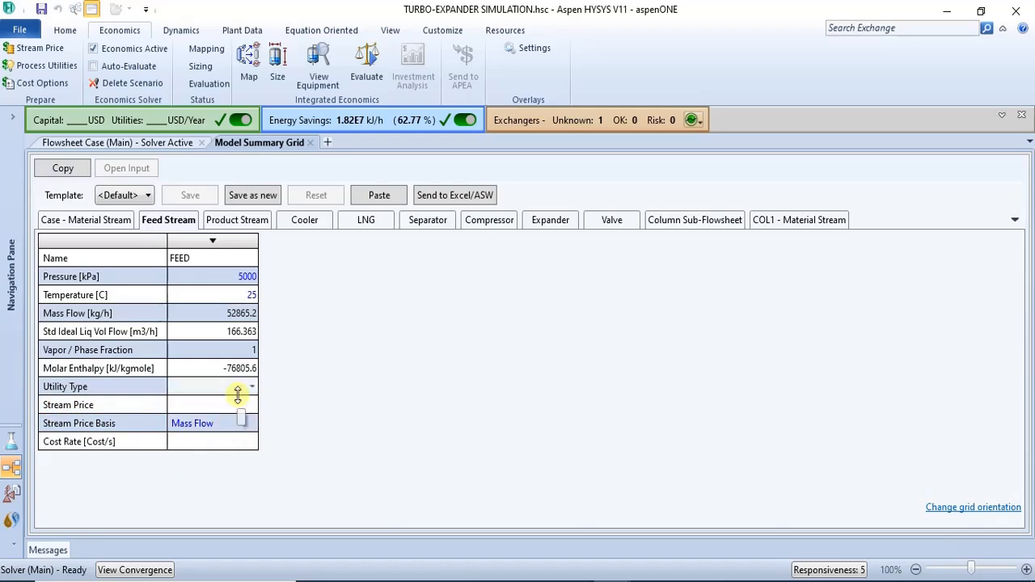
Set the FEED stream's price to 10 Cost/kg
left_click(204, 405)
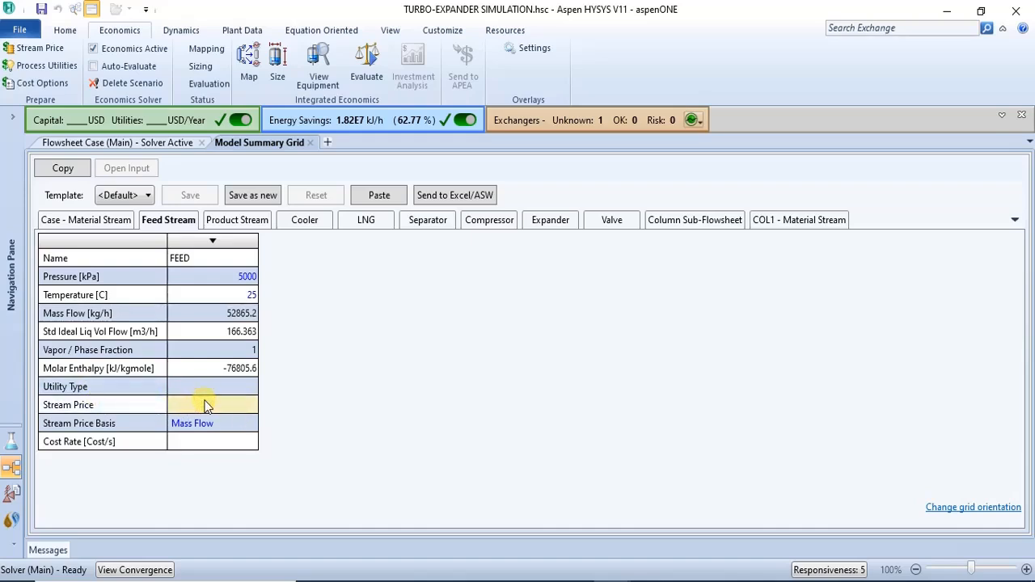
type("1")
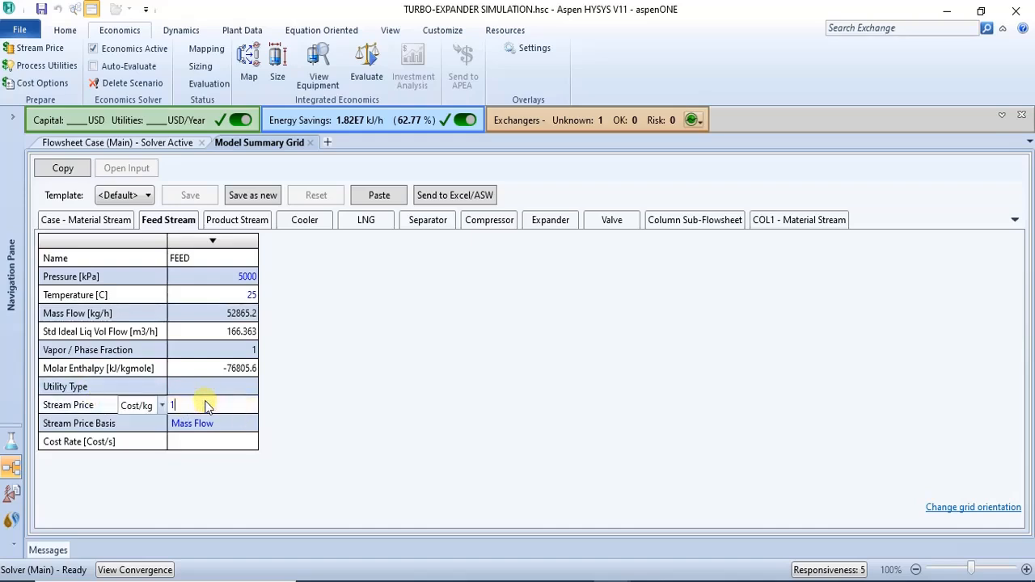
key("F1")
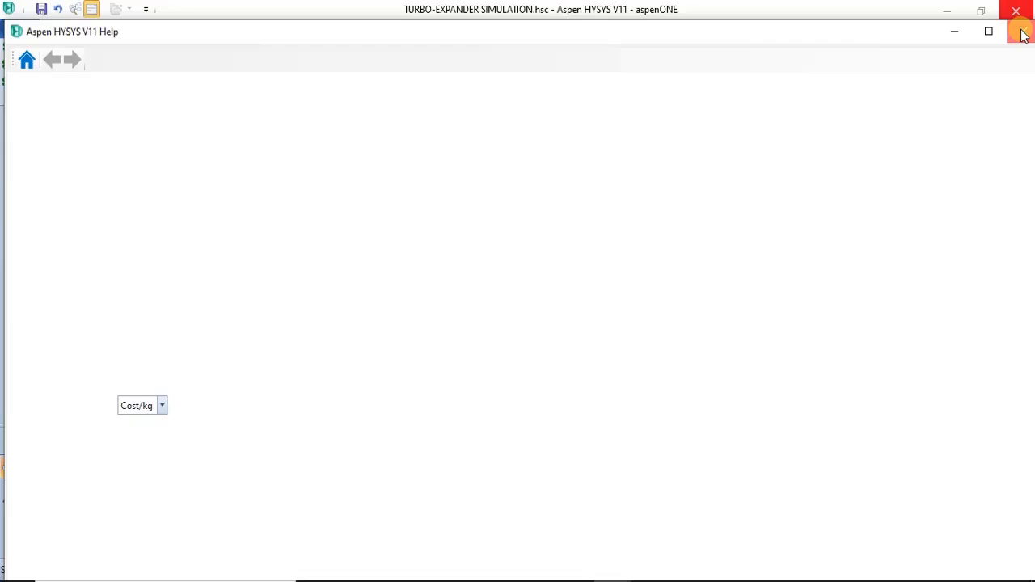
left_click(1022, 34)
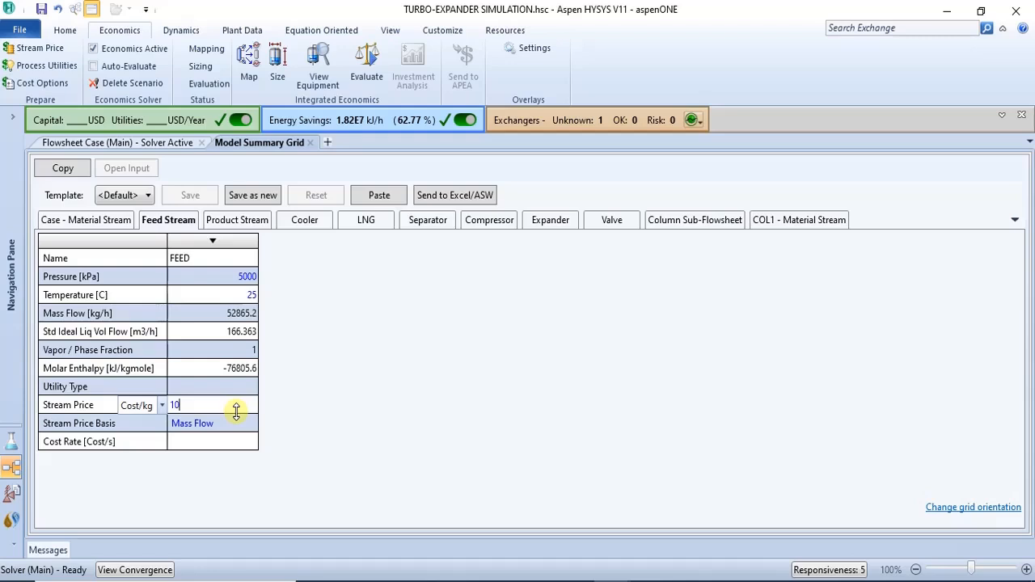
key("Return")
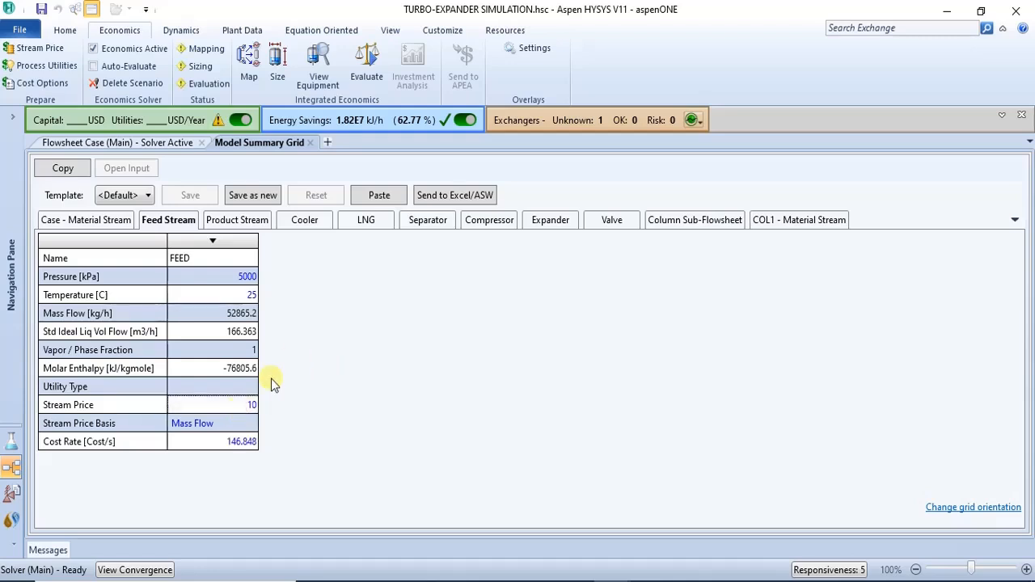
Review the stream price, its unit and the price basis entered for the FEED stream
left_click(227, 425)
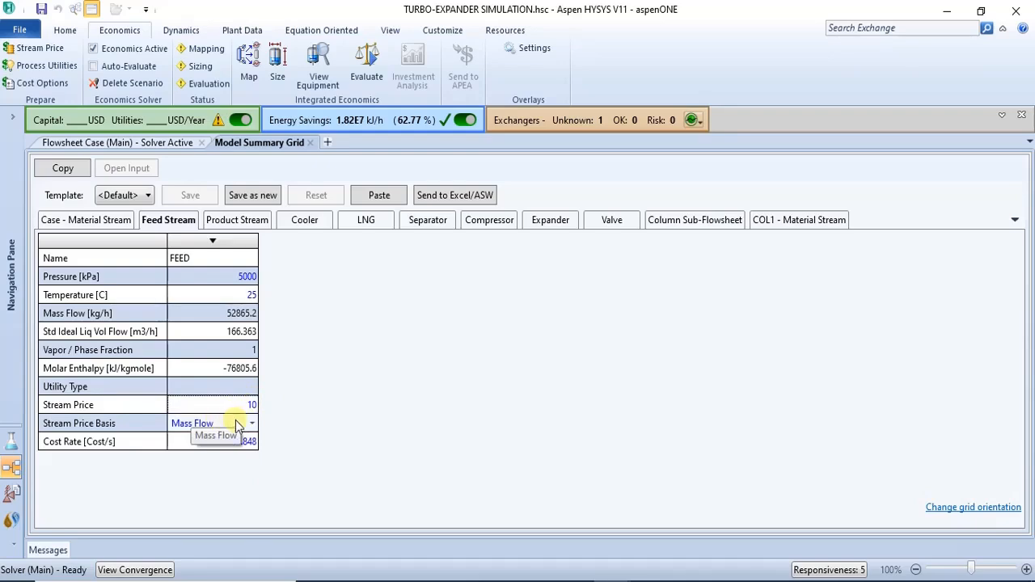
left_click(231, 390)
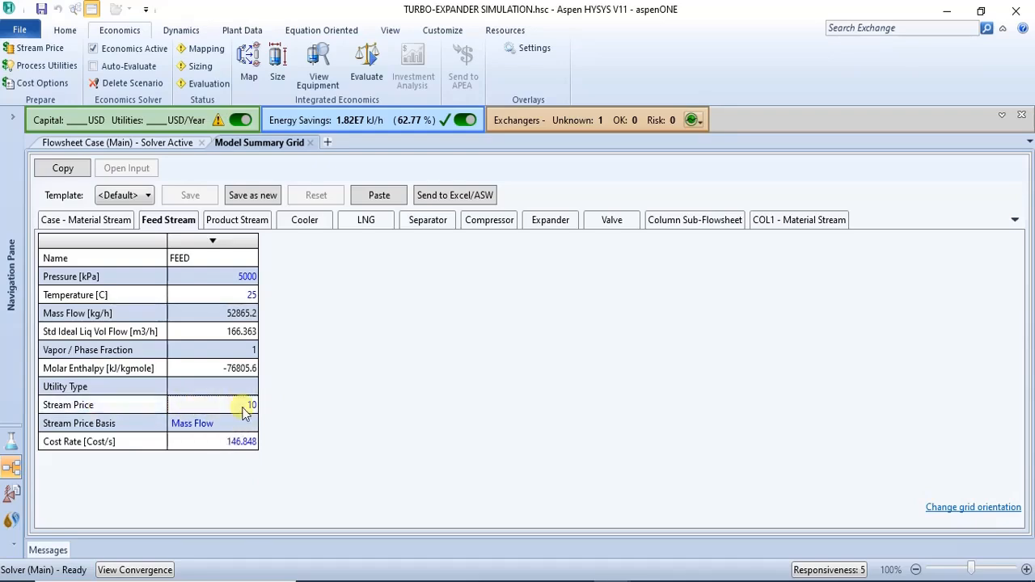
left_click(85, 405)
left_click(208, 407)
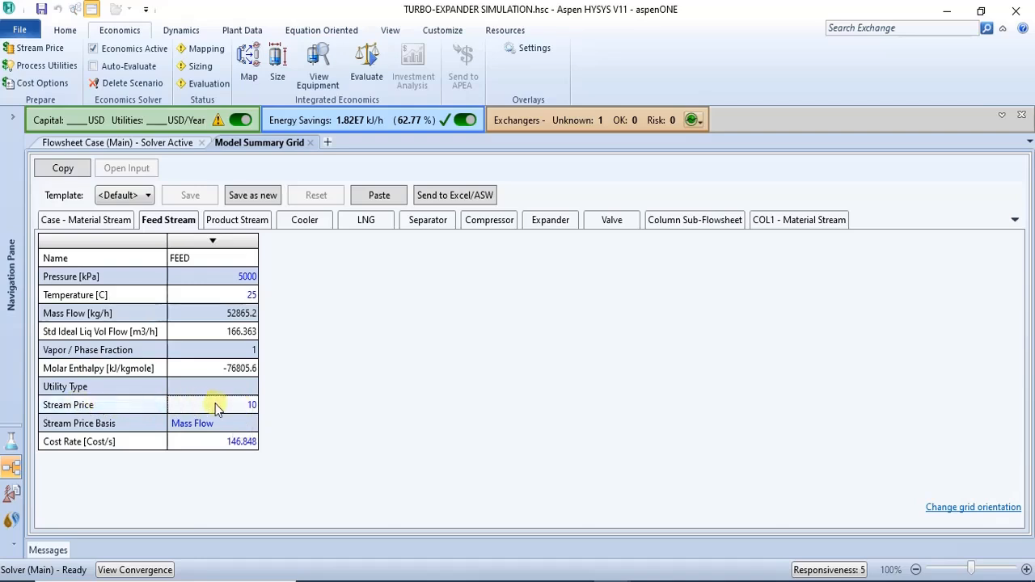
left_click(251, 425)
left_click(250, 421)
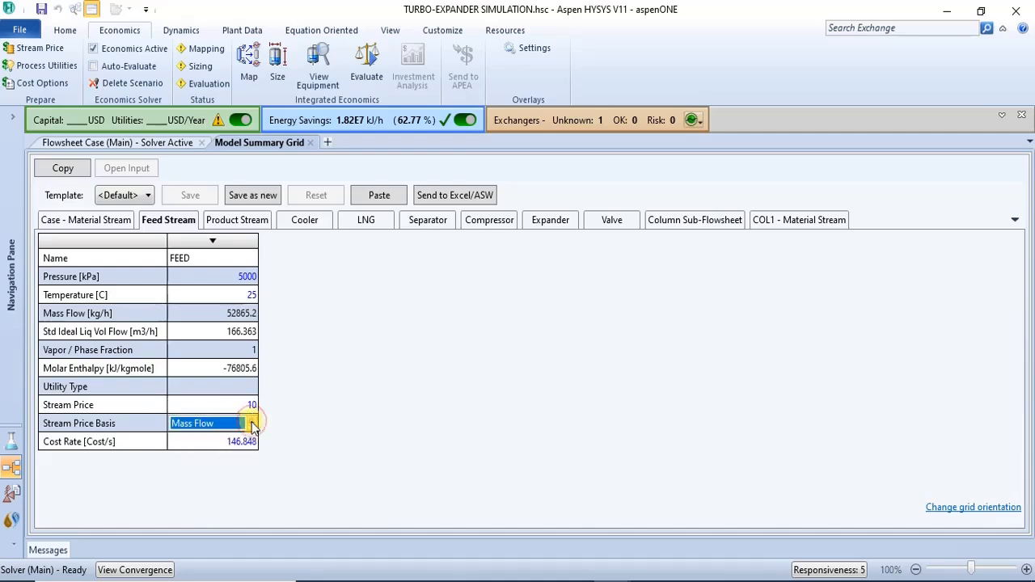
double_click(253, 404)
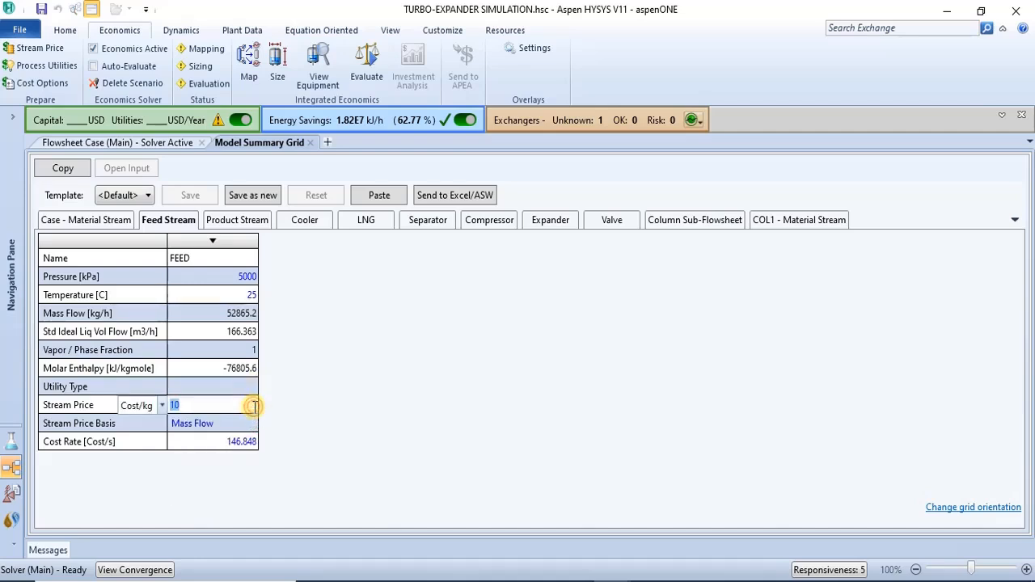
left_click(186, 423)
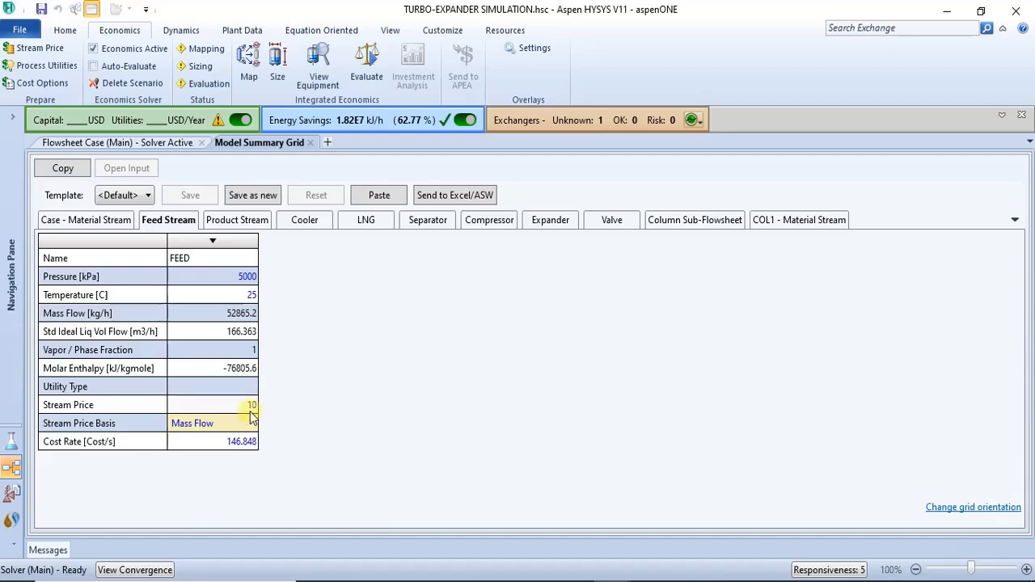
Set the price basis of both product streams, BTTM and EXPORT GAS, to Mass Flow
left_click(237, 220)
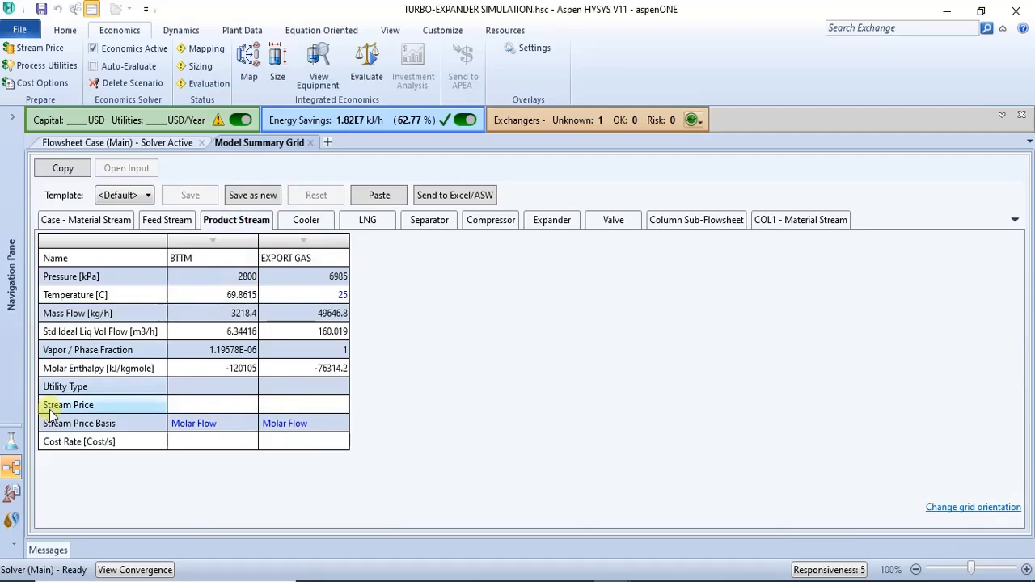
left_click(250, 423)
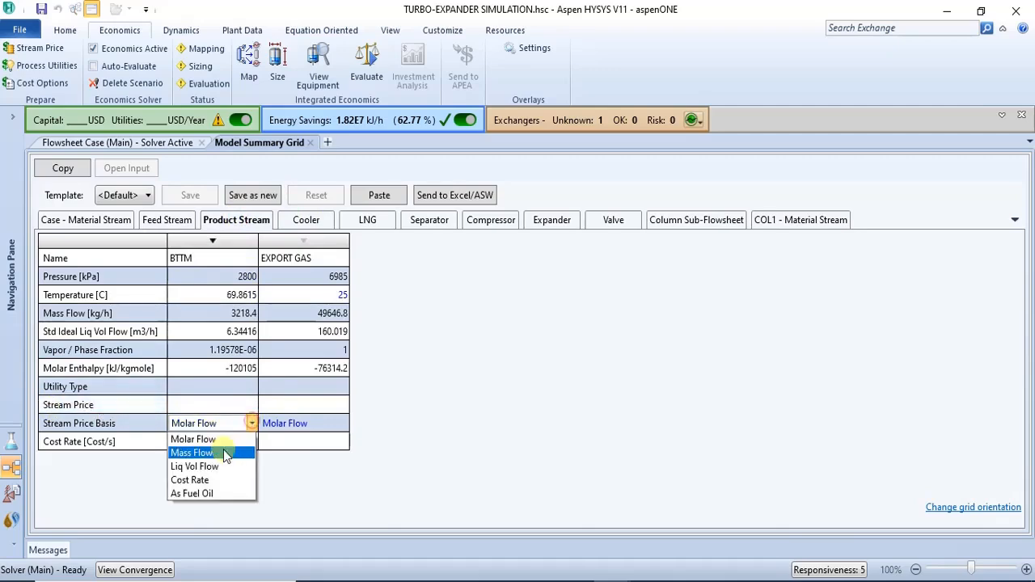
left_click(223, 450)
left_click(341, 423)
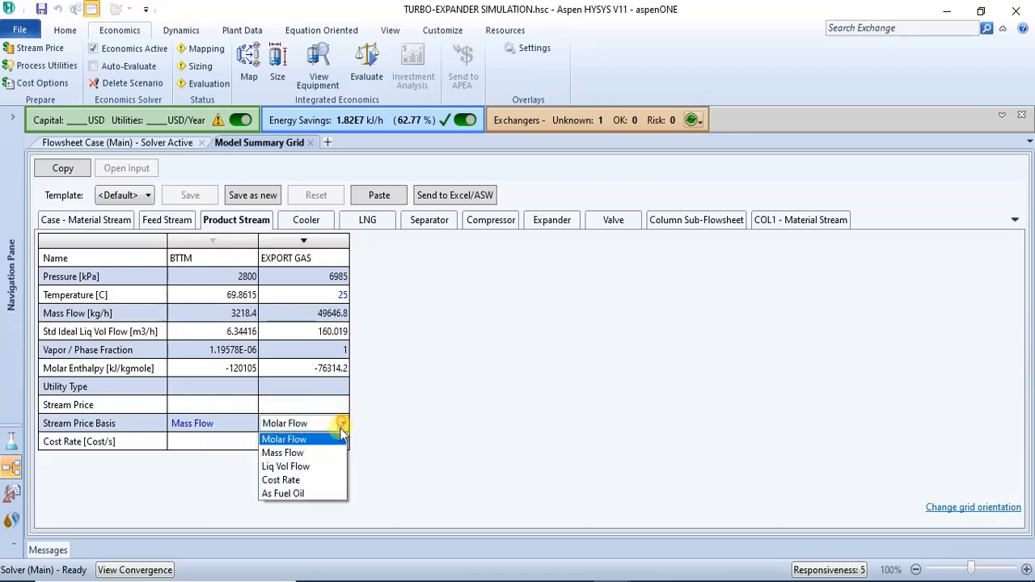
left_click(319, 450)
Set the stream price of both BTTM and EXPORT GAS to 50 Cost/kg
left_click(239, 405)
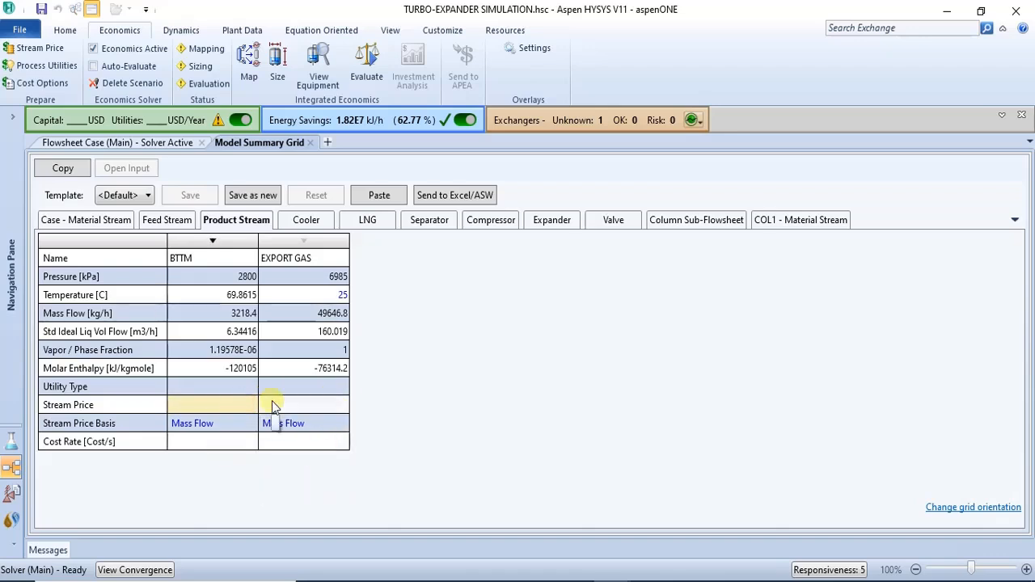
type("50")
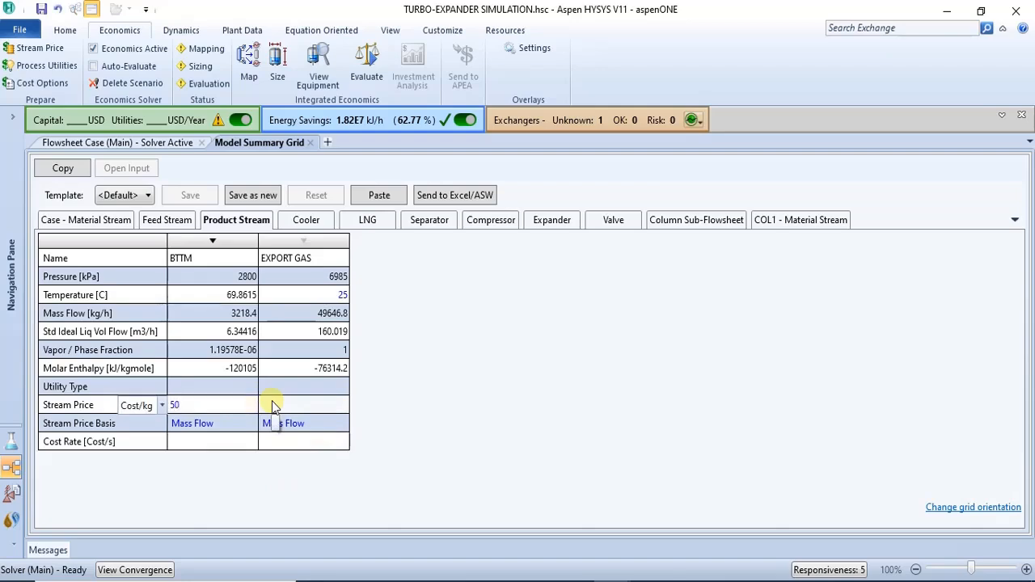
left_click(271, 405)
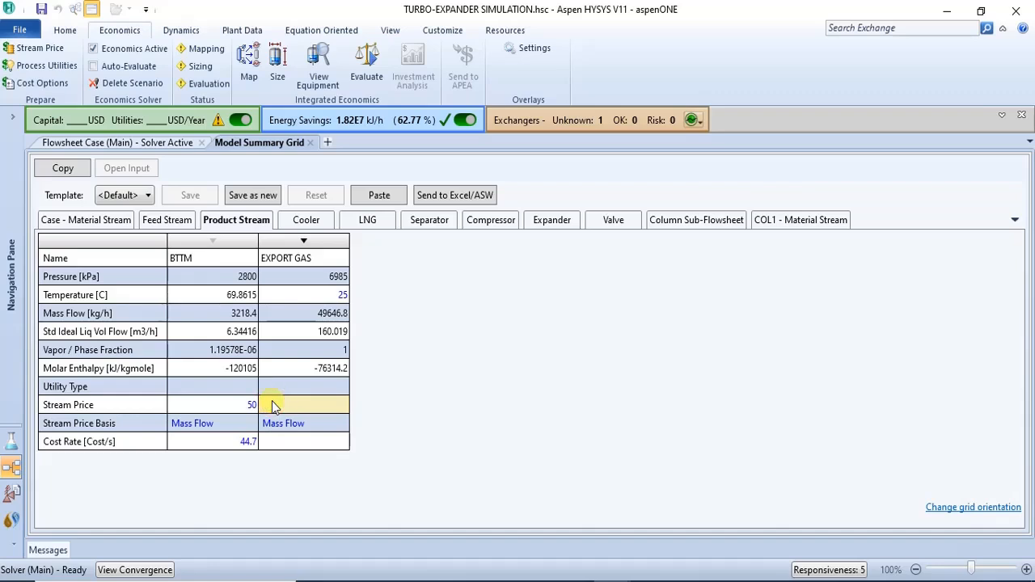
type("50")
key("Return")
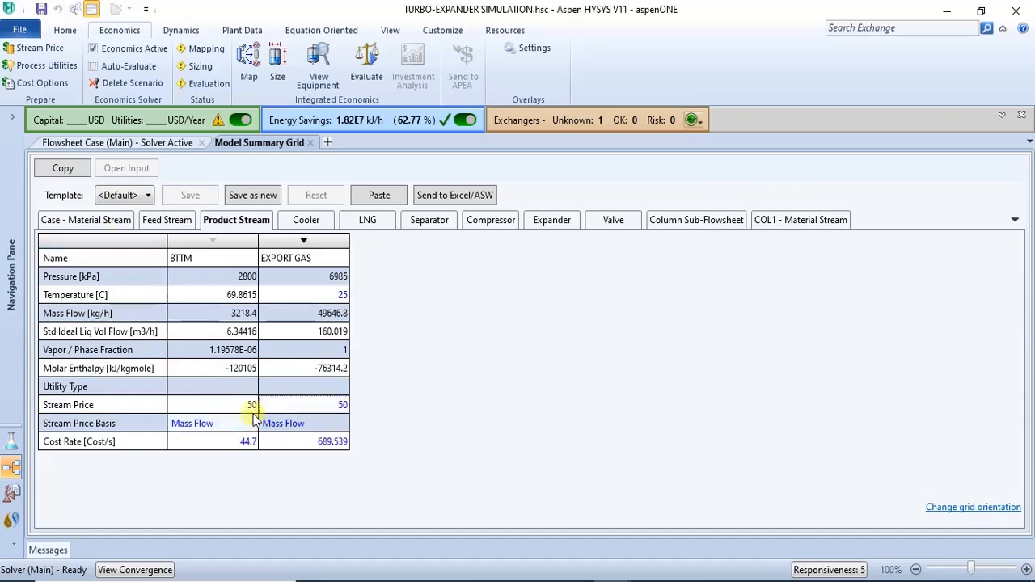
Compare the price and cost rate of the feed stream with those of the two product streams
left_click(186, 221)
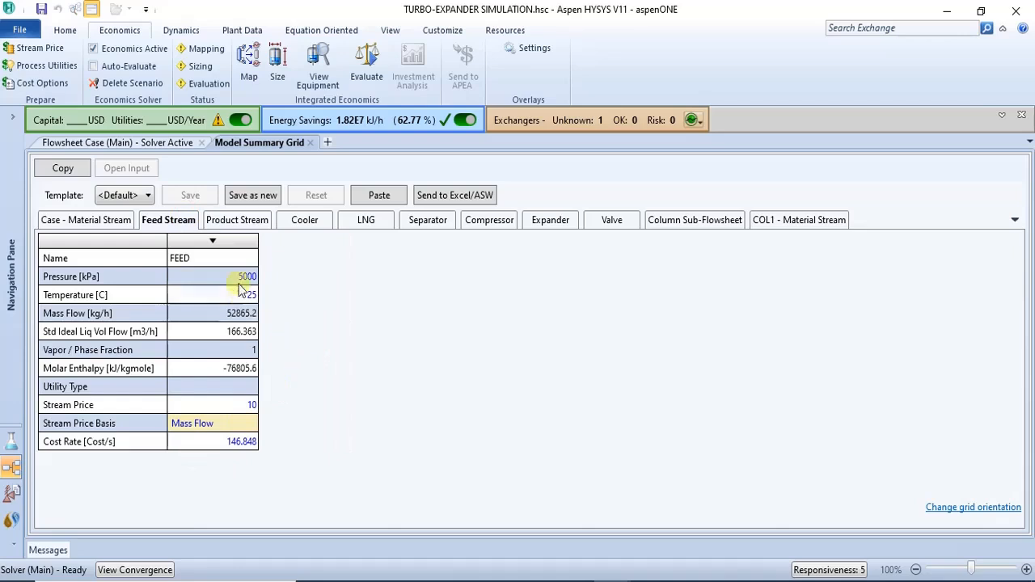
left_click(246, 224)
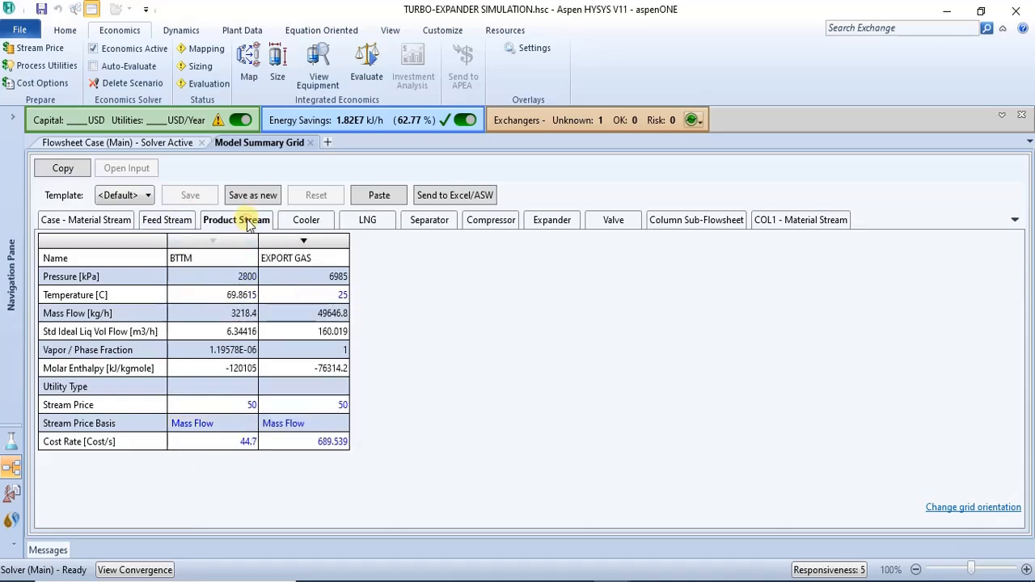
left_click(162, 215)
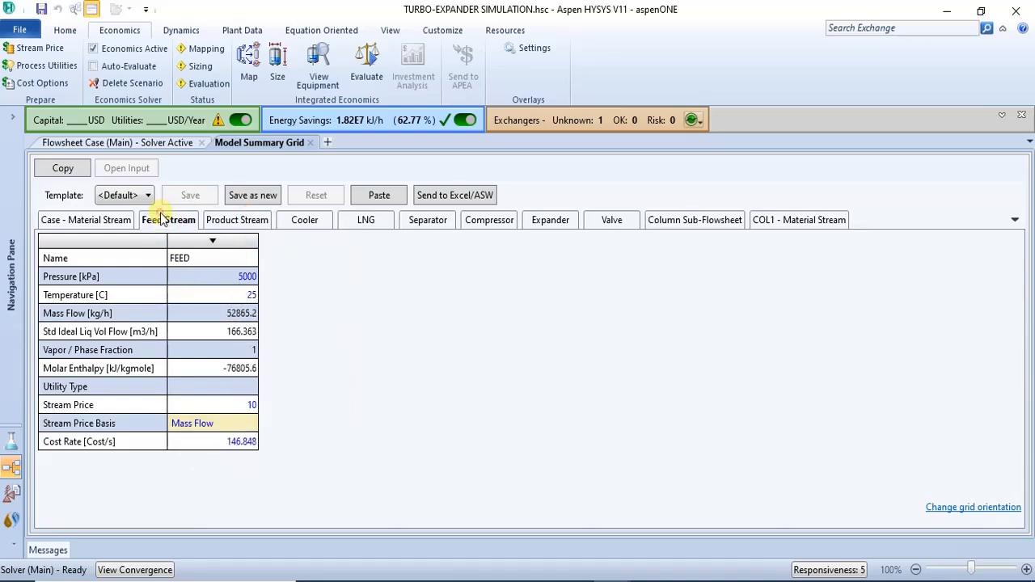
left_click(227, 229)
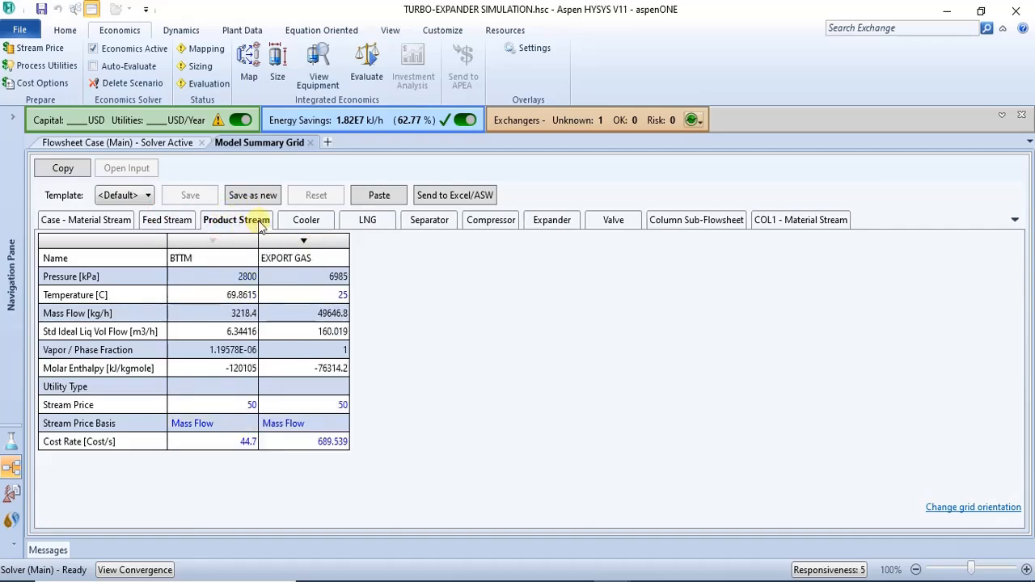
left_click(170, 222)
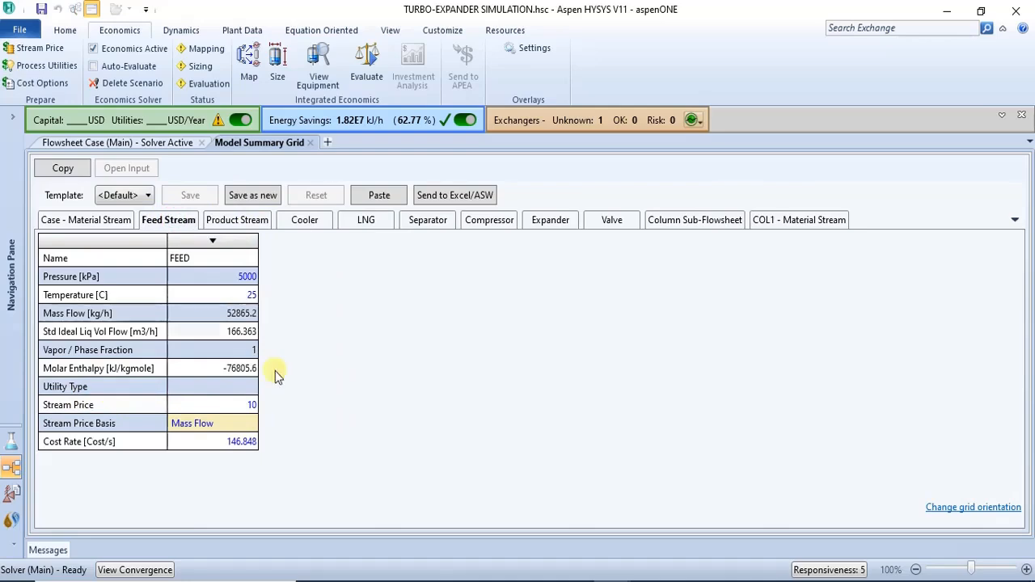
left_click(241, 226)
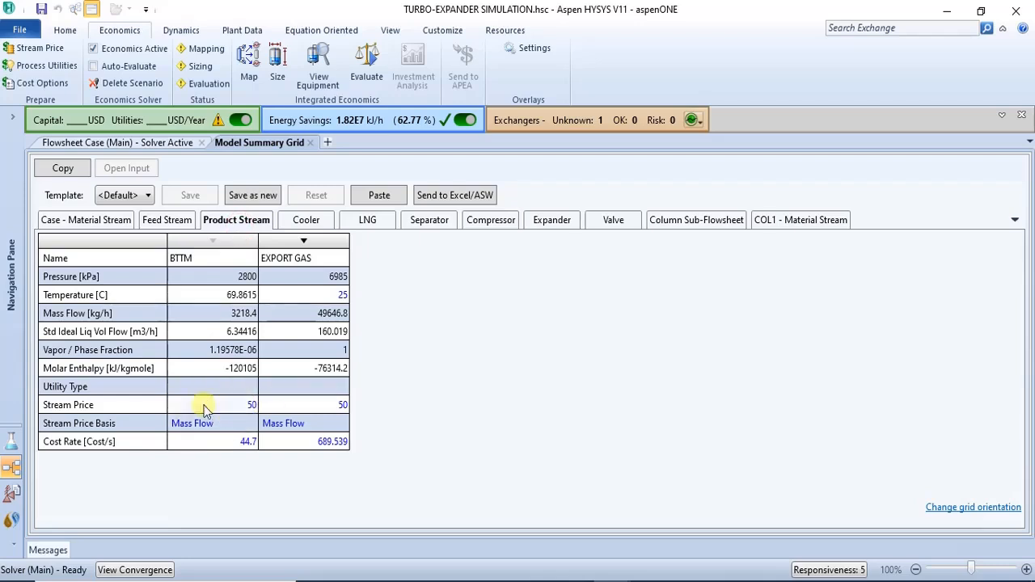
left_click(164, 226)
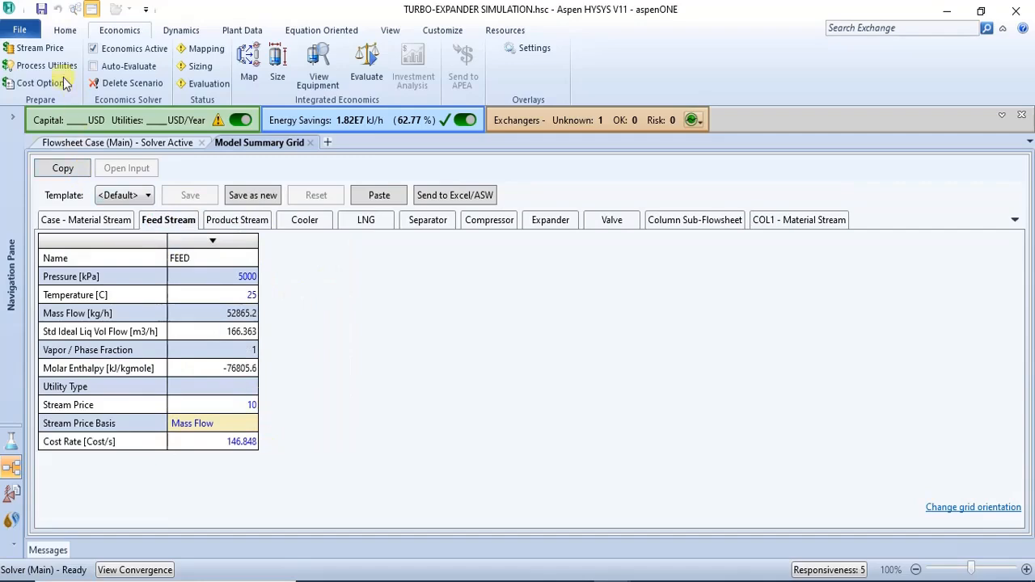
Recheck the costing options, return to the main flowsheet and close the options
left_click(42, 84)
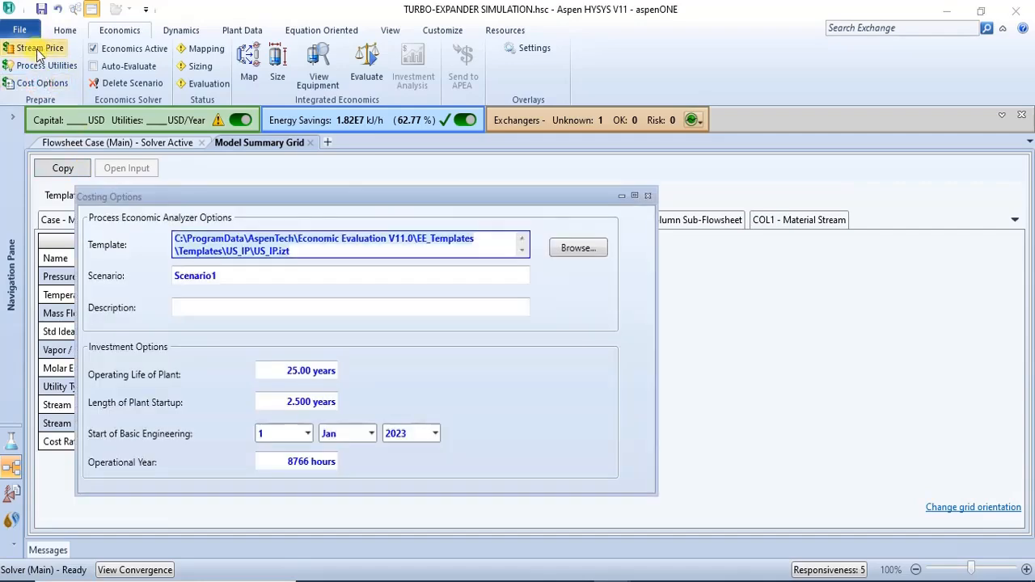
left_click(36, 49)
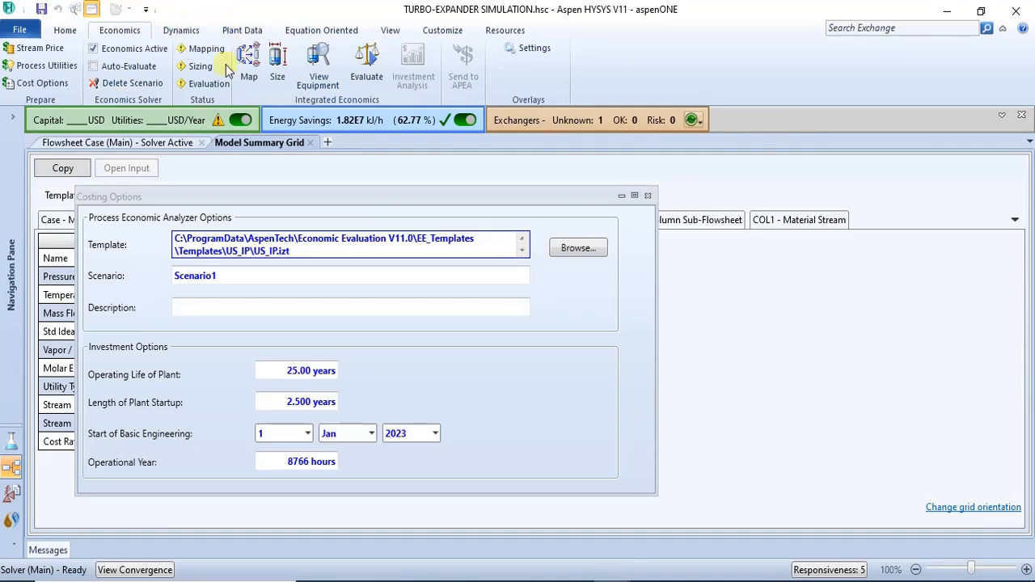
left_click(135, 148)
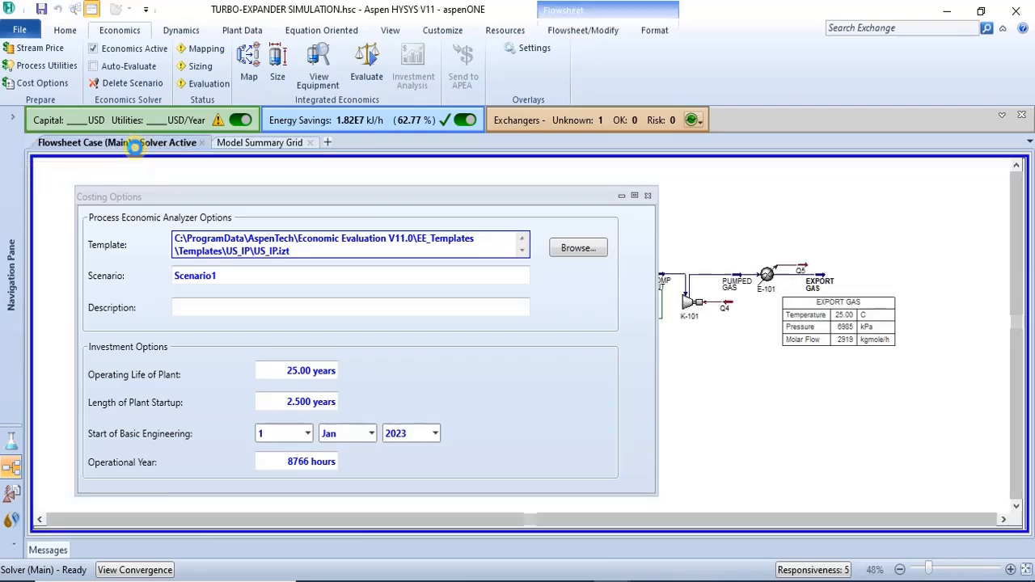
left_click(648, 197)
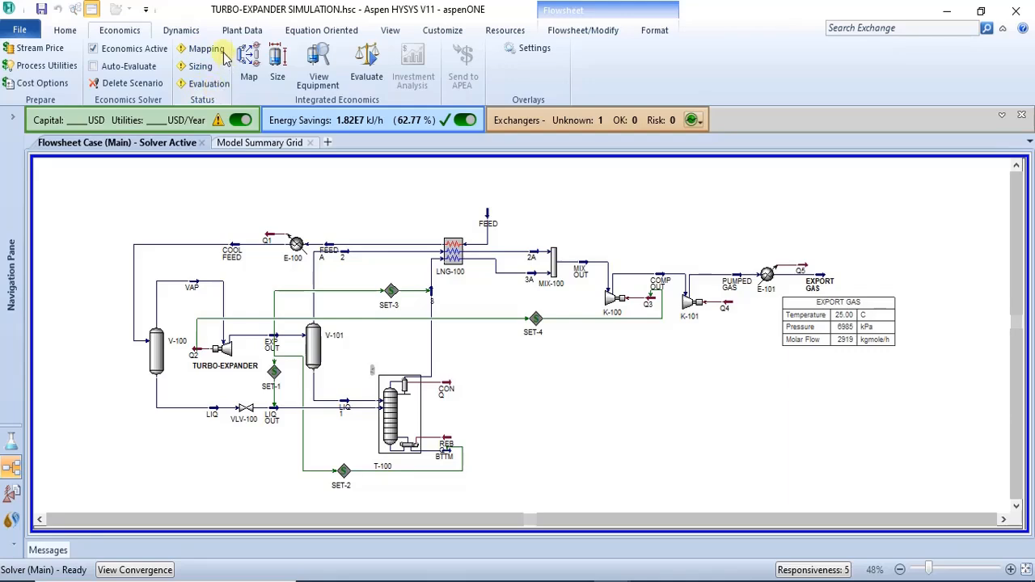
Start the economics mapping for all unit operations on the Default basis and open the equipment map preview
mouse_move(217, 121)
mouse_move(218, 125)
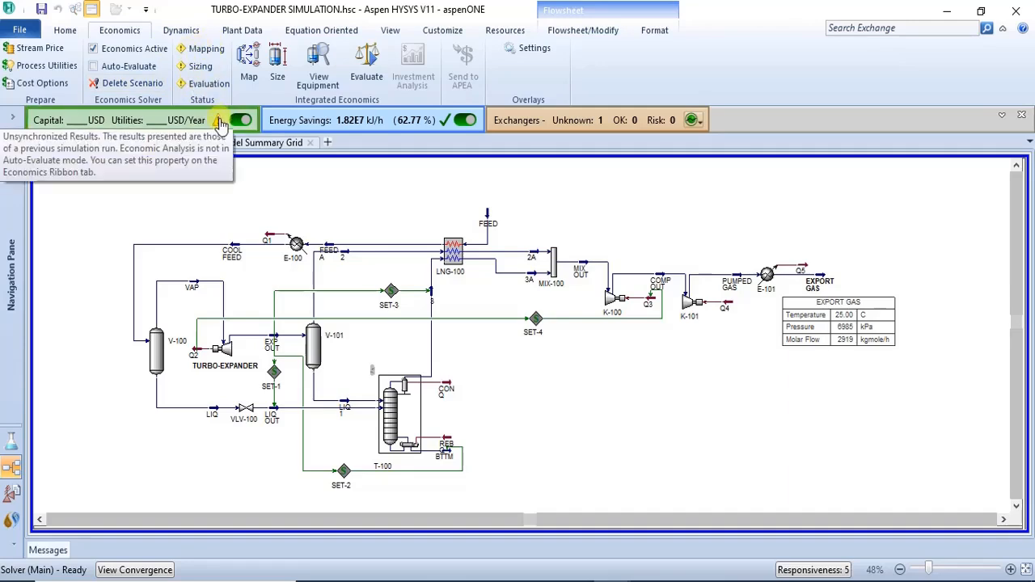
left_click(246, 62)
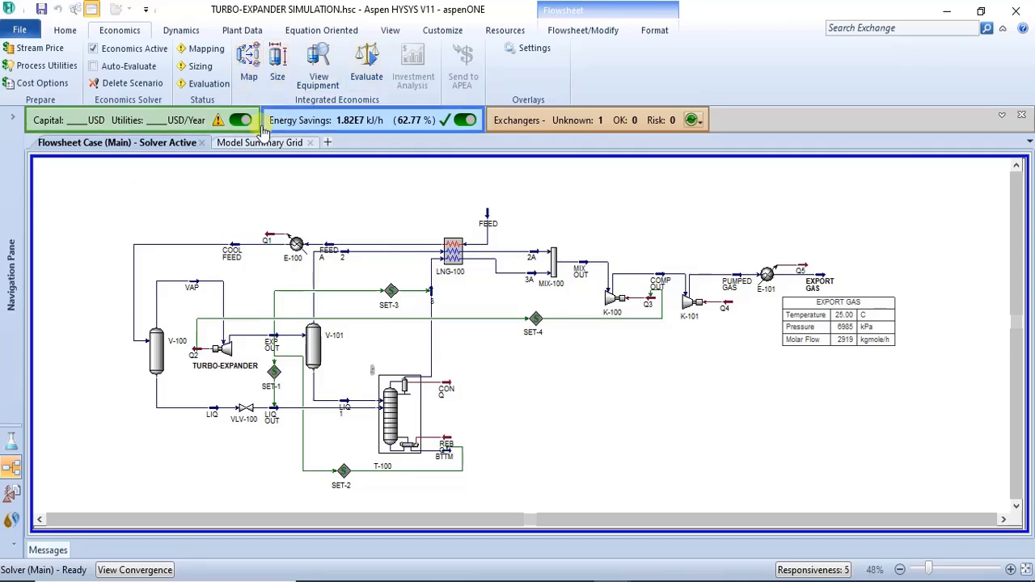
left_click(250, 65)
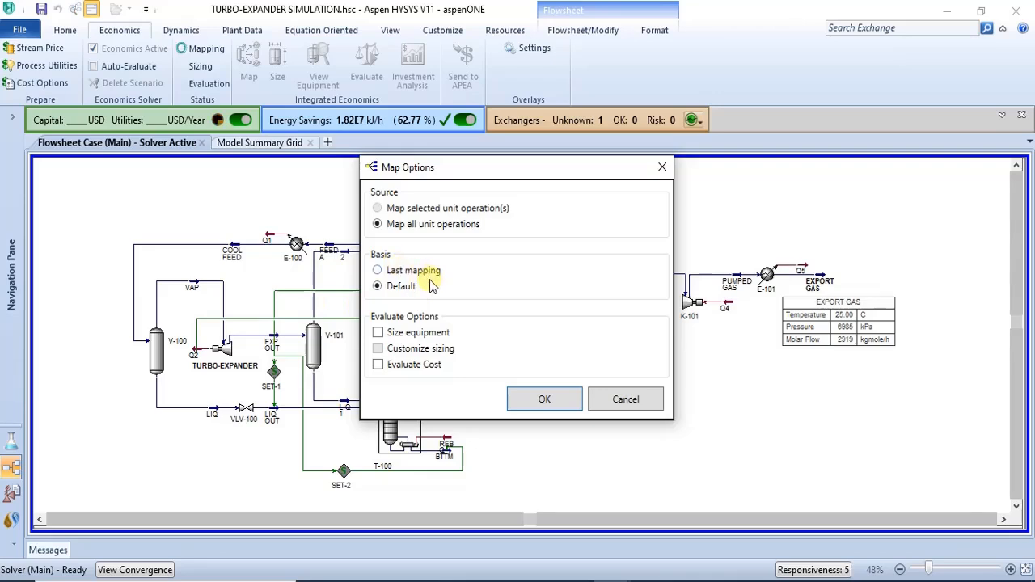
left_click(544, 398)
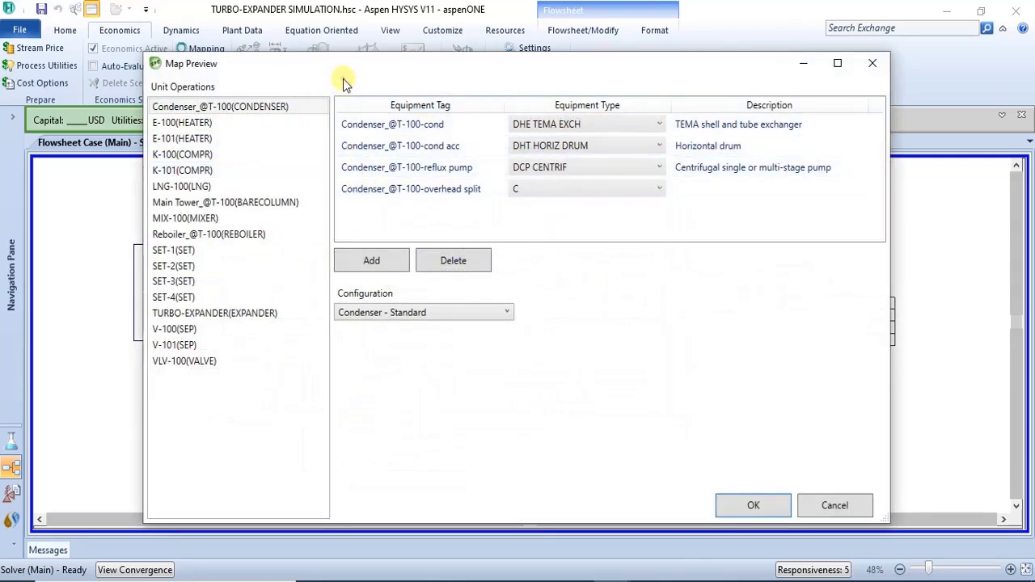
Check the equipment type mapped to heater E-101 against the flowsheet, close the map preview and inspect the PUMPED GAS stream conditions
left_click_drag(350, 71, 363, 50)
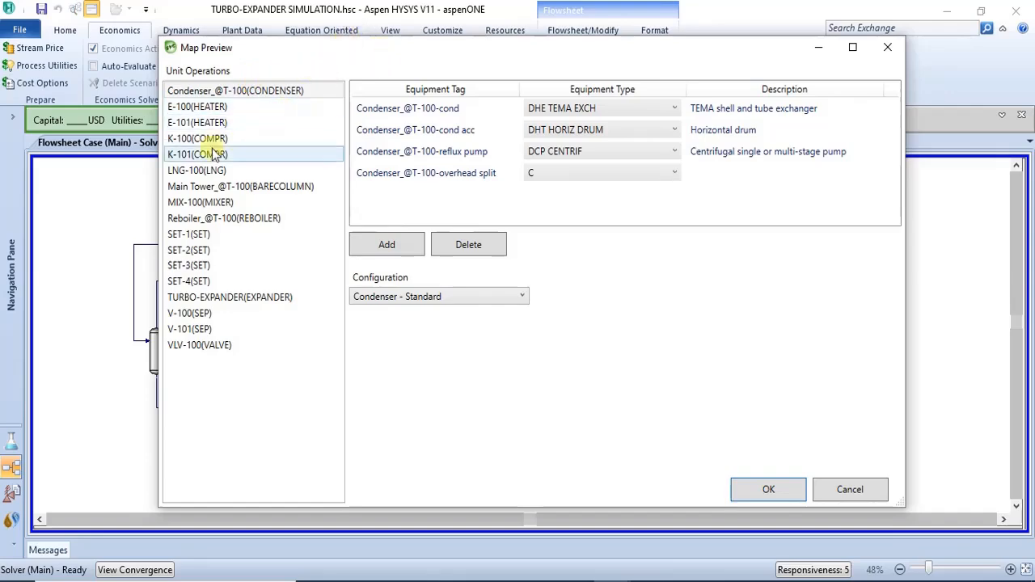
left_click(208, 124)
left_click_drag(406, 58, 454, 432)
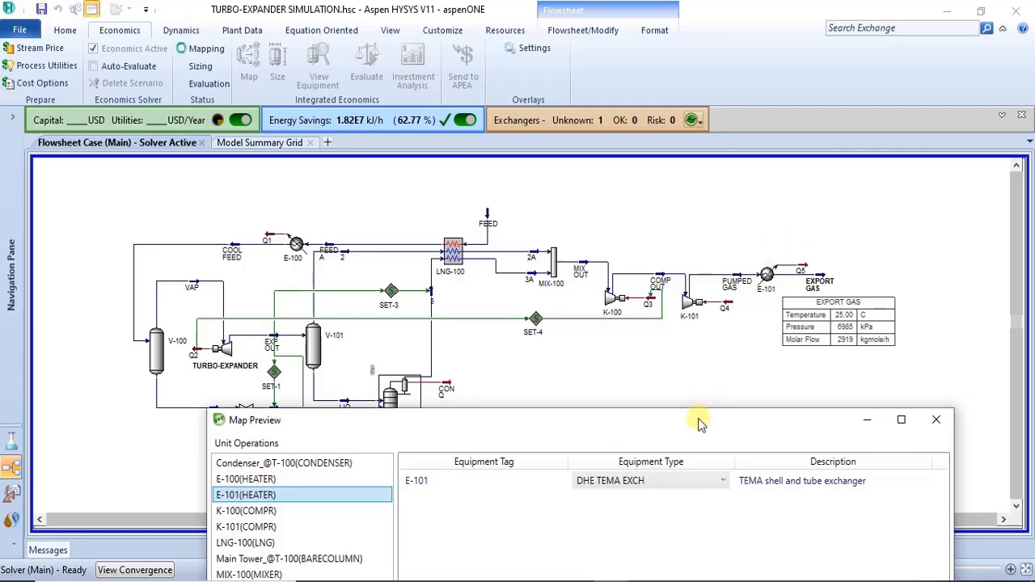
left_click_drag(691, 431, 640, 58)
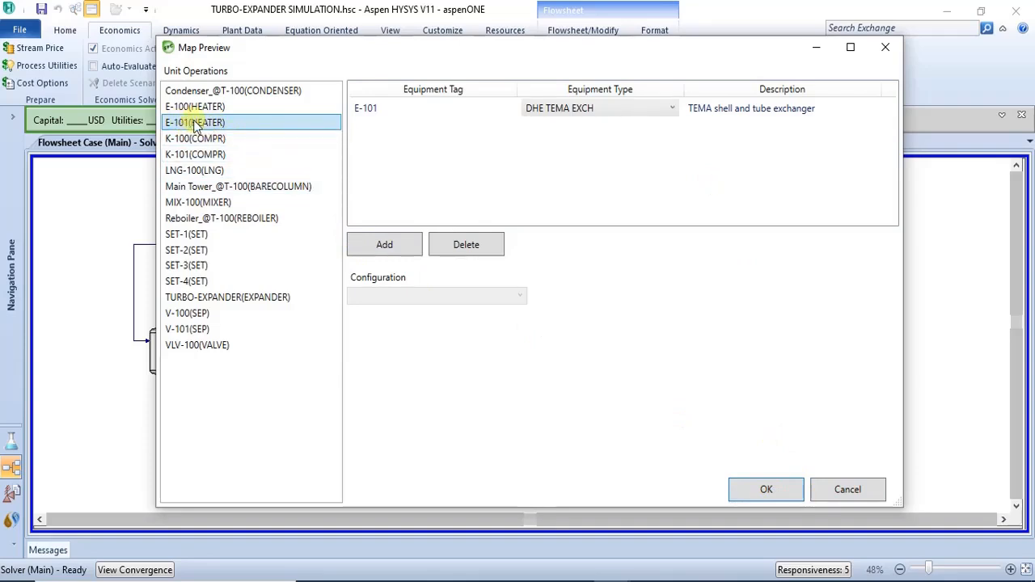
left_click_drag(691, 47, 659, 398)
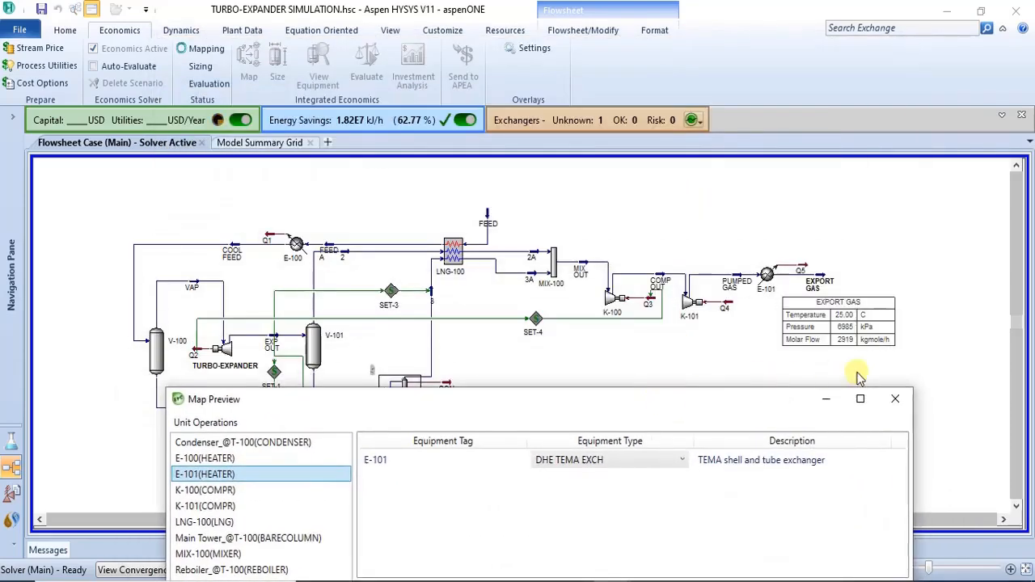
left_click(895, 395)
mouse_move(734, 291)
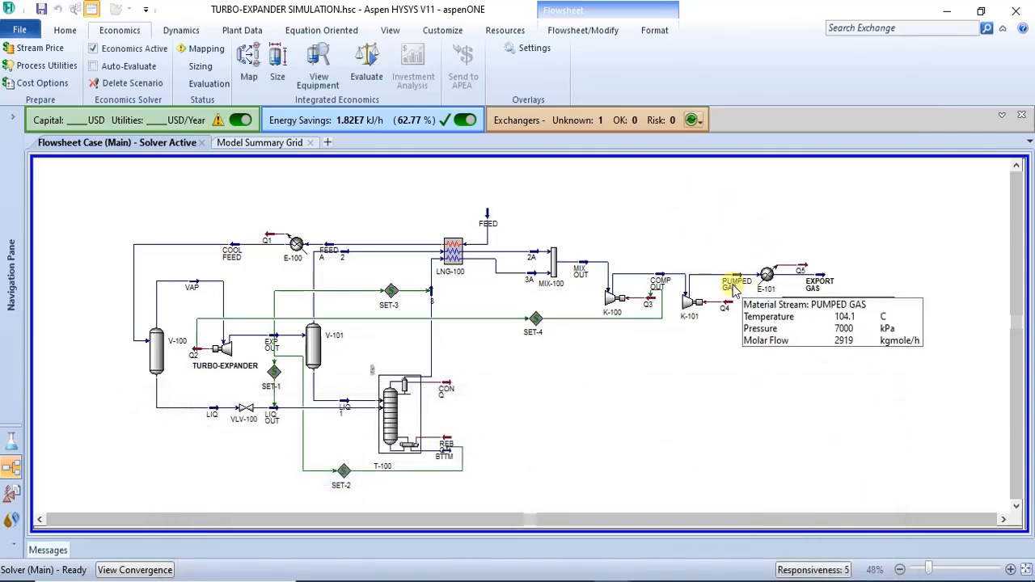
mouse_move(786, 288)
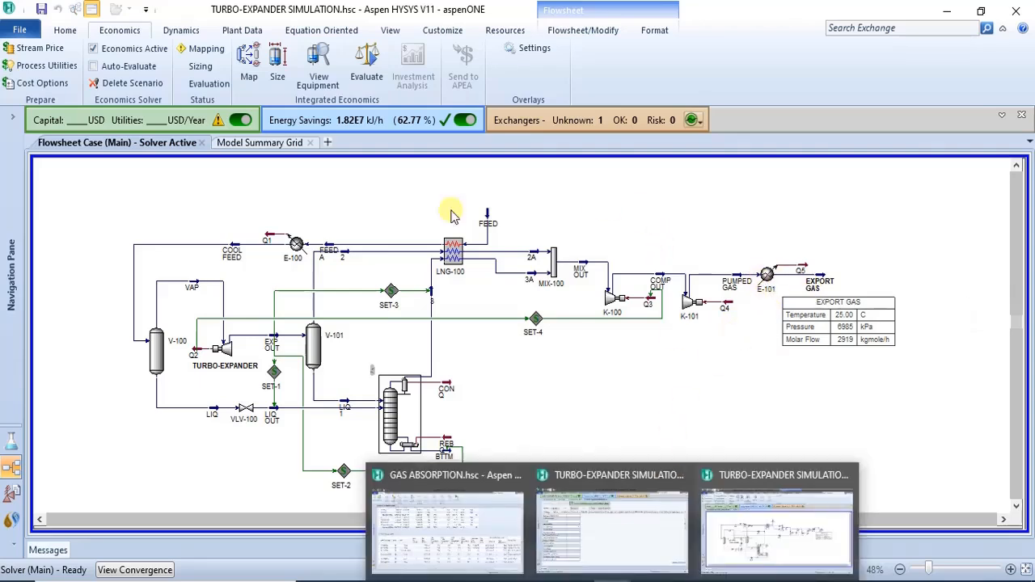
Restart the mapping of all unit operations on the Default basis and select heater E-101 in the map preview
left_click(248, 61)
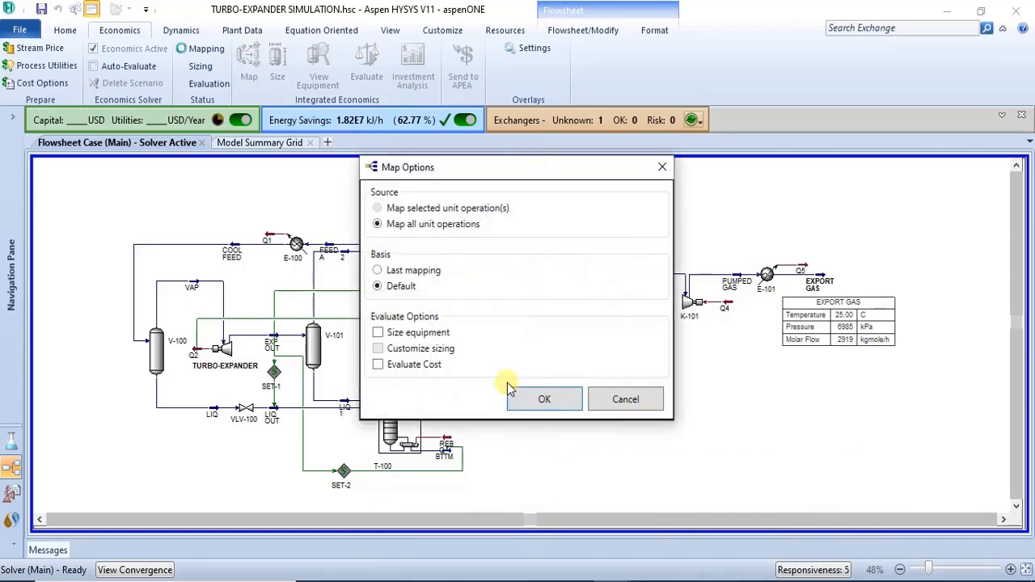
left_click(541, 399)
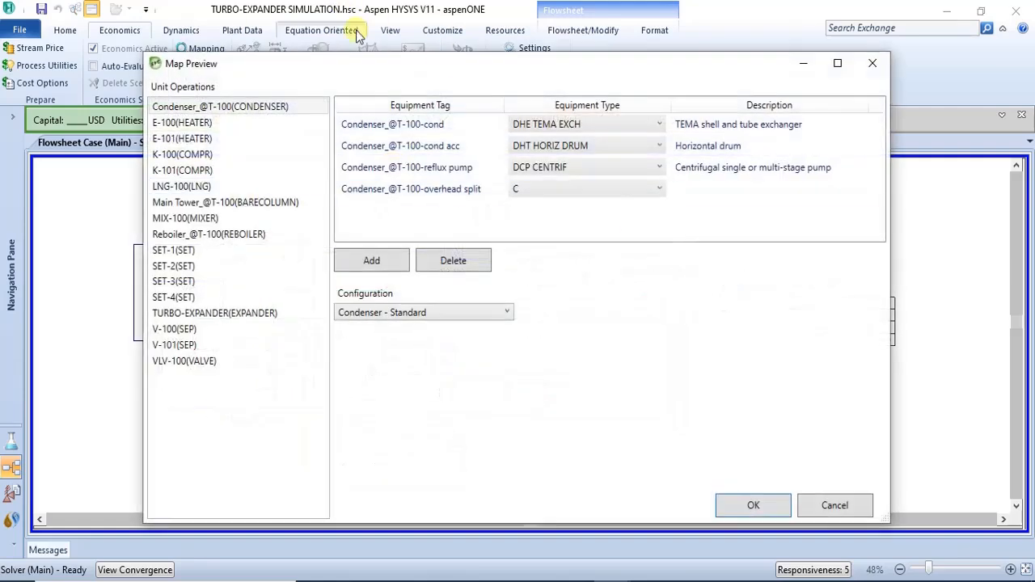
left_click(202, 139)
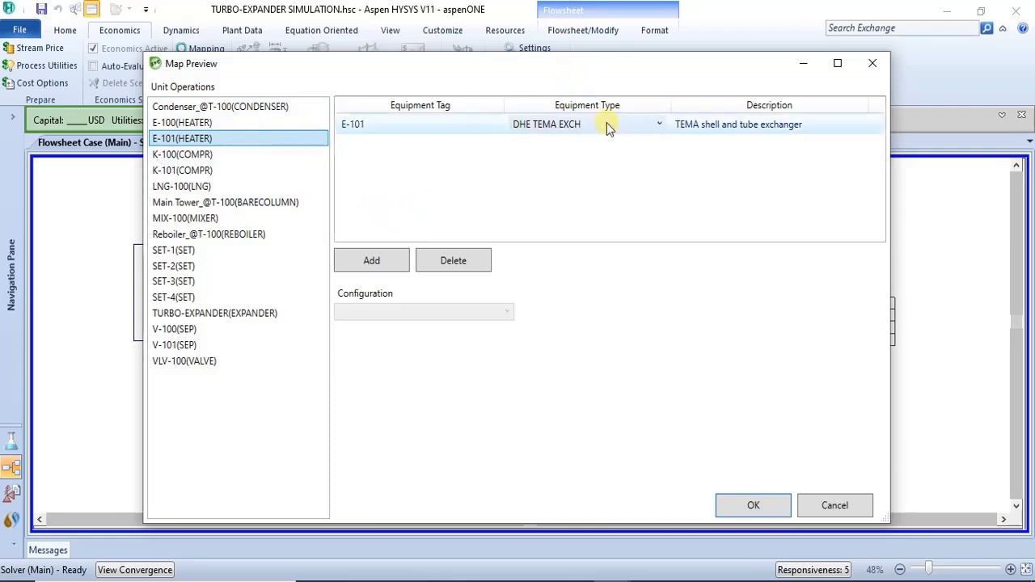
Change the equipment type of E-101 to a box type process furnace from the furnace category of heat exchangers and heaters
left_click(659, 127)
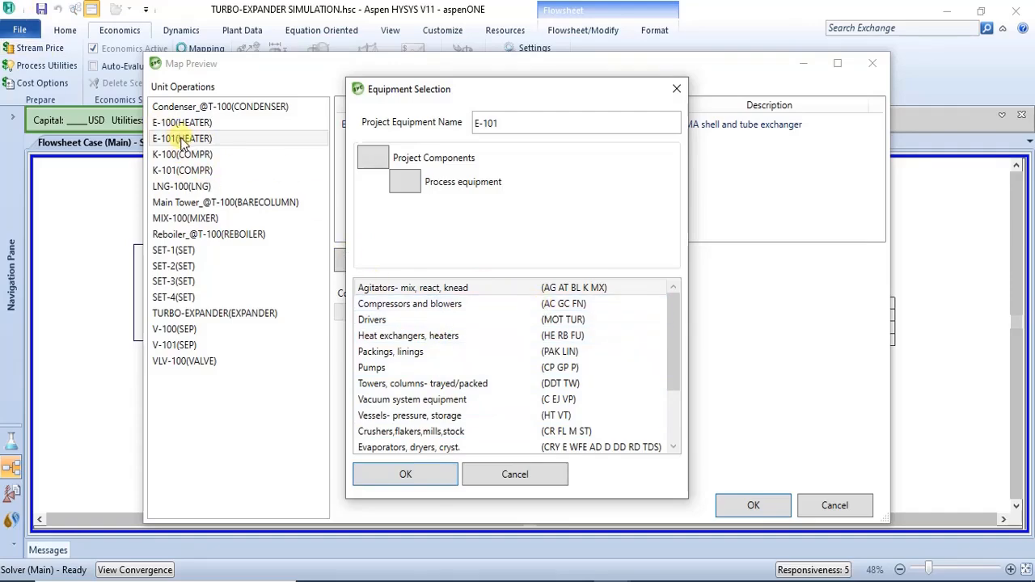
left_click(471, 340)
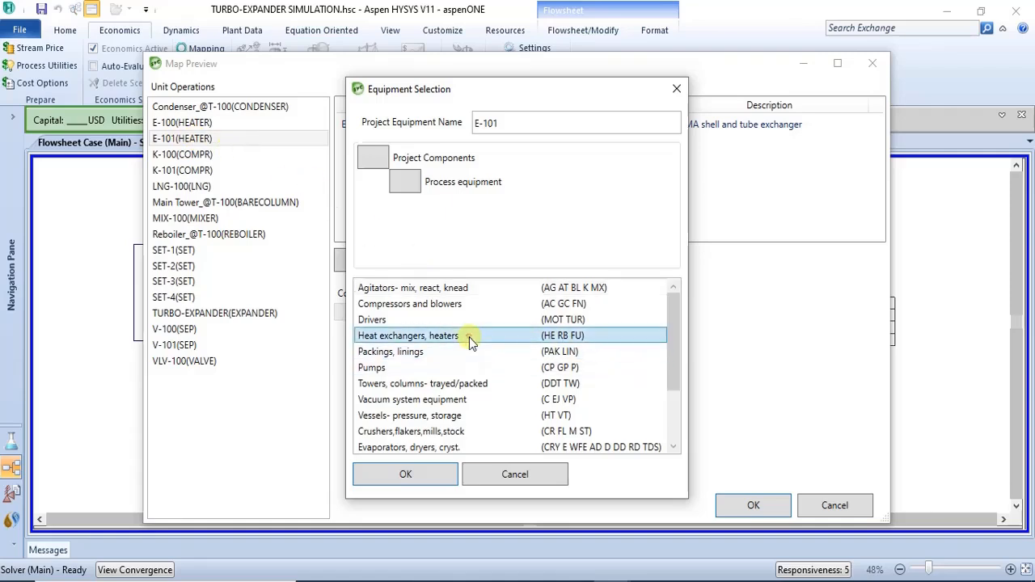
left_click(406, 477)
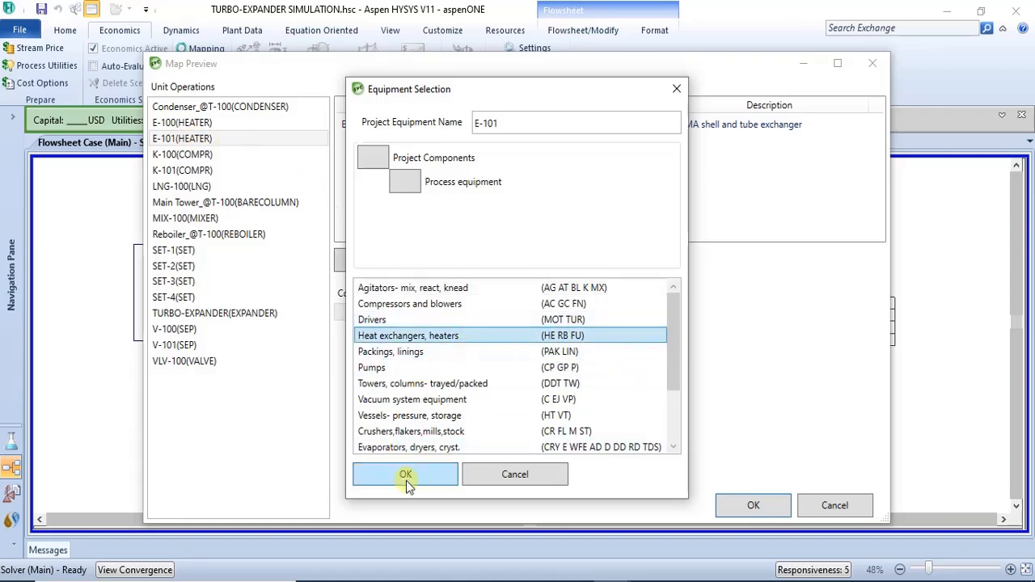
left_click(373, 321)
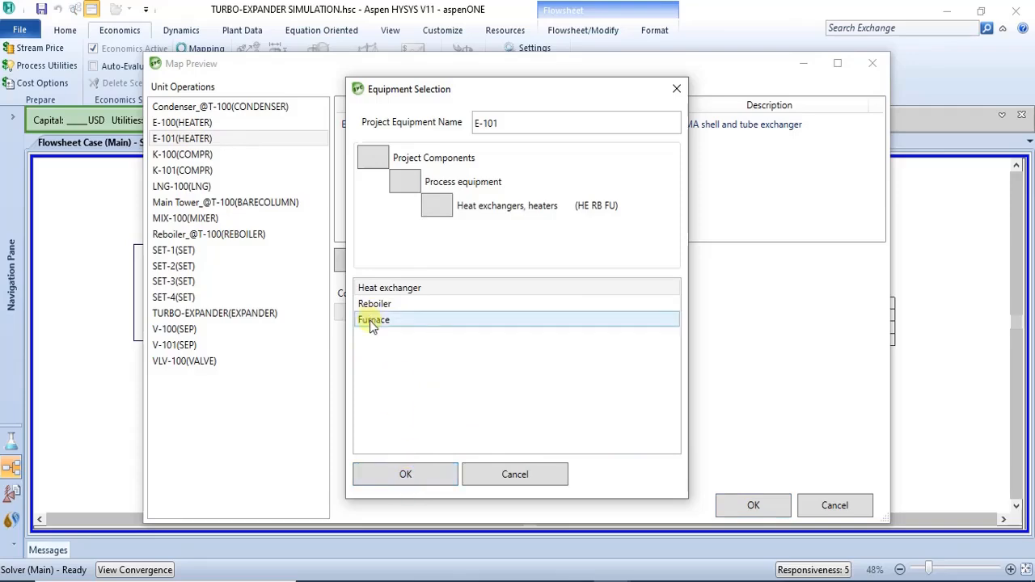
left_click(370, 320)
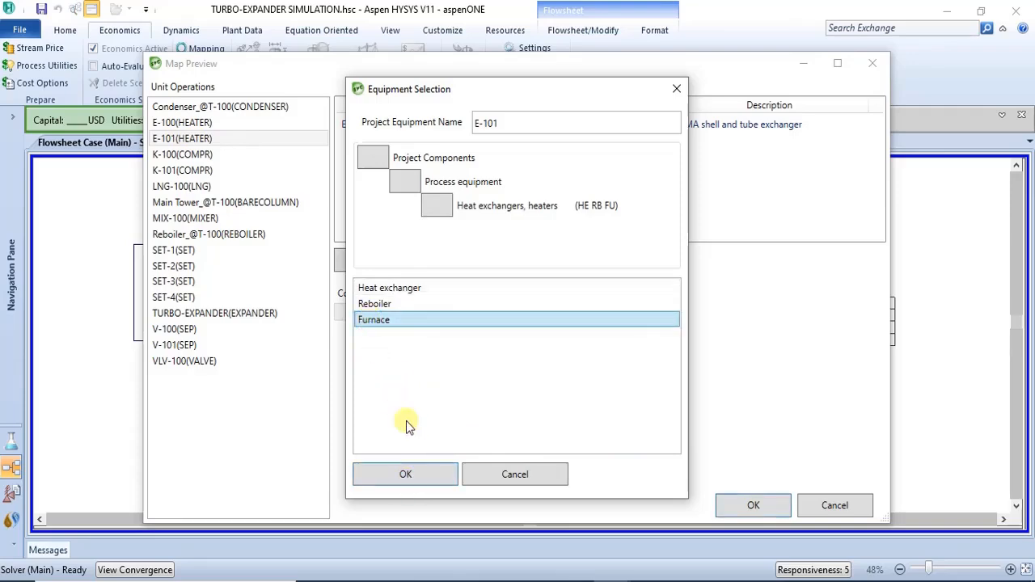
left_click(419, 473)
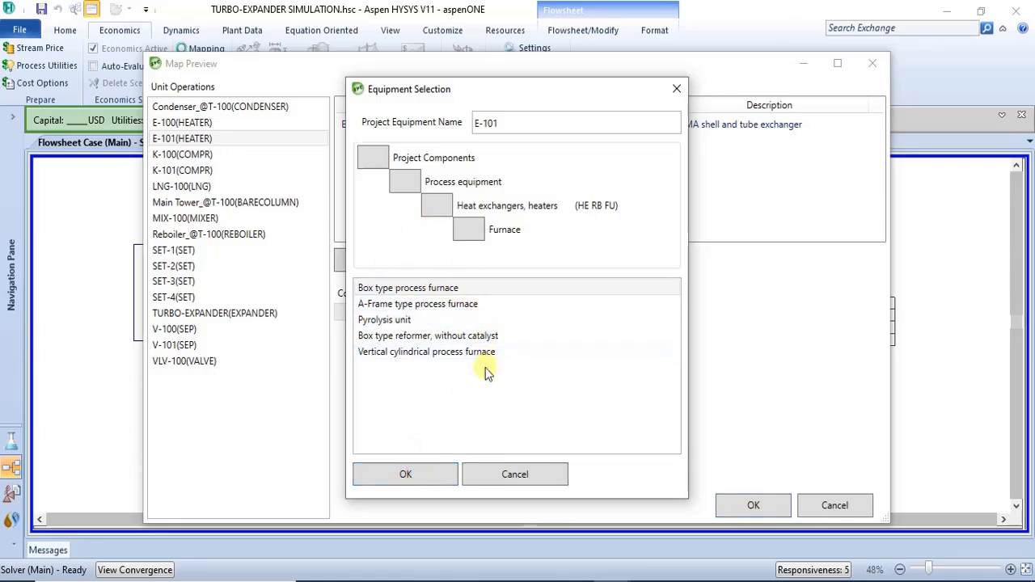
left_click(417, 475)
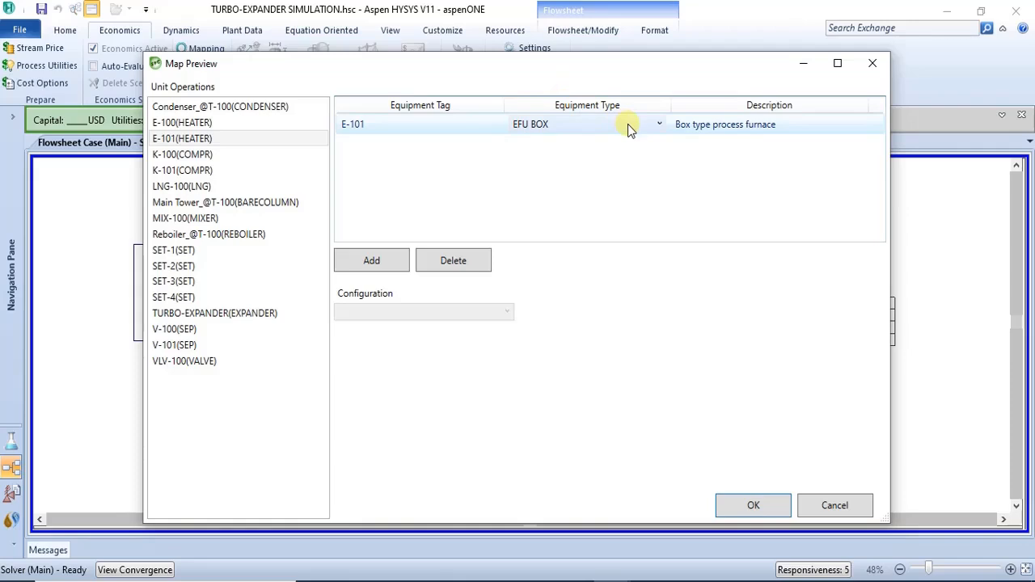
Set the equipment type of E-101 to TEMA shell and tube exchanger from the heat exchanger category
left_click(660, 127)
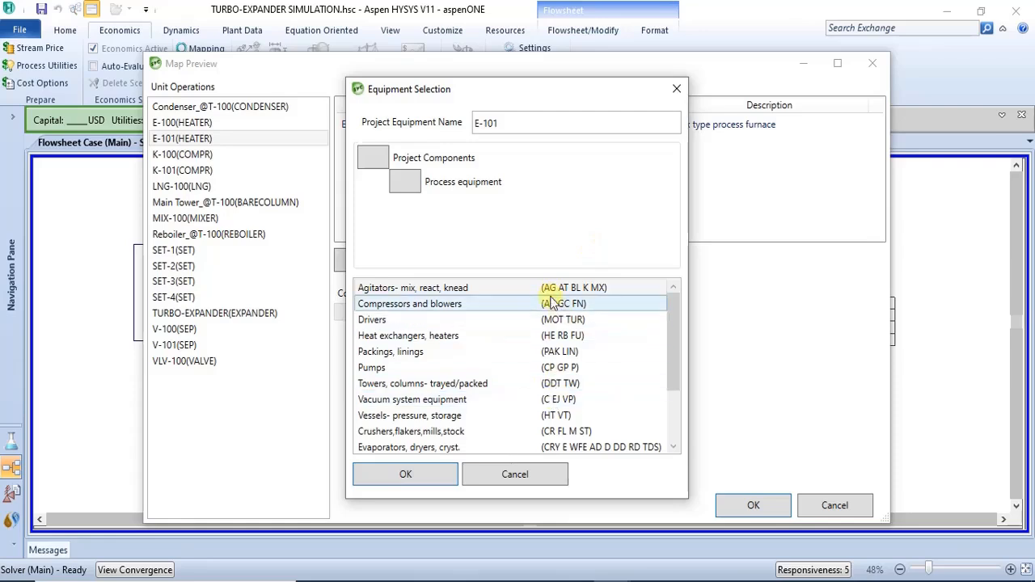
left_click(507, 340)
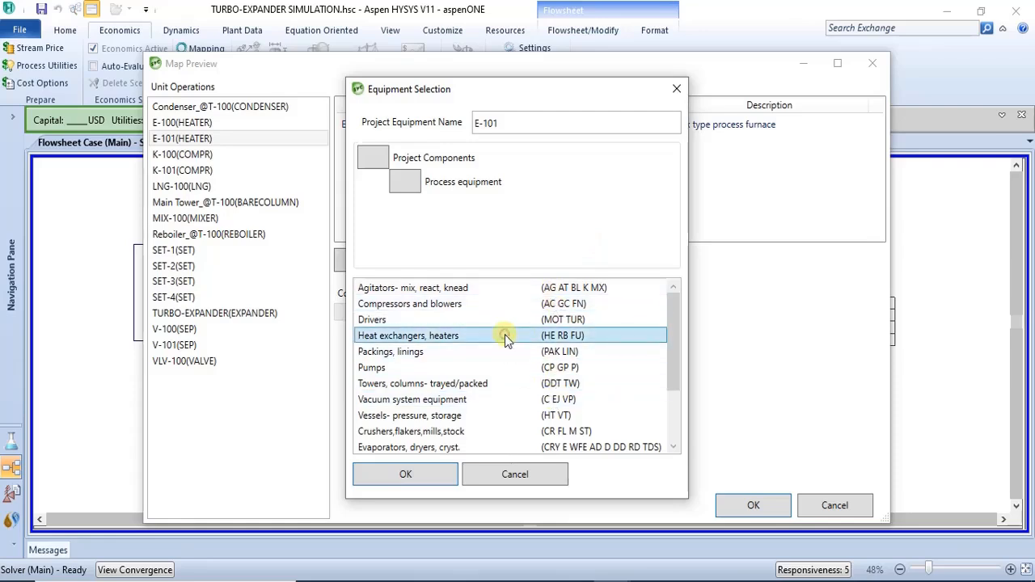
left_click(384, 469)
left_click(439, 289)
left_click(407, 473)
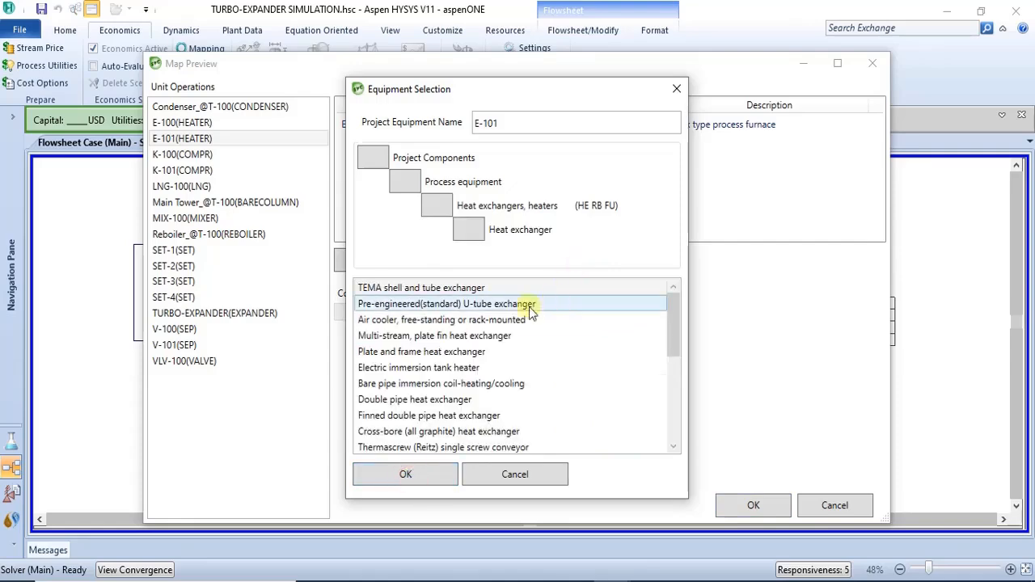
left_click(423, 474)
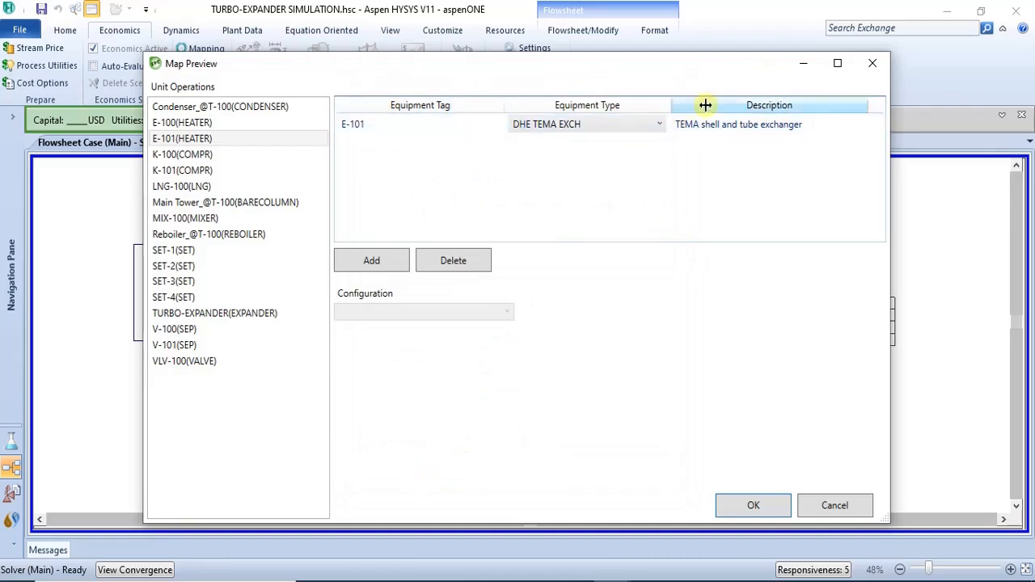
Accept the equipment mapping, return to the turbo-expander flowsheet and size the mapped equipment
left_click_drag(533, 65, 537, 25)
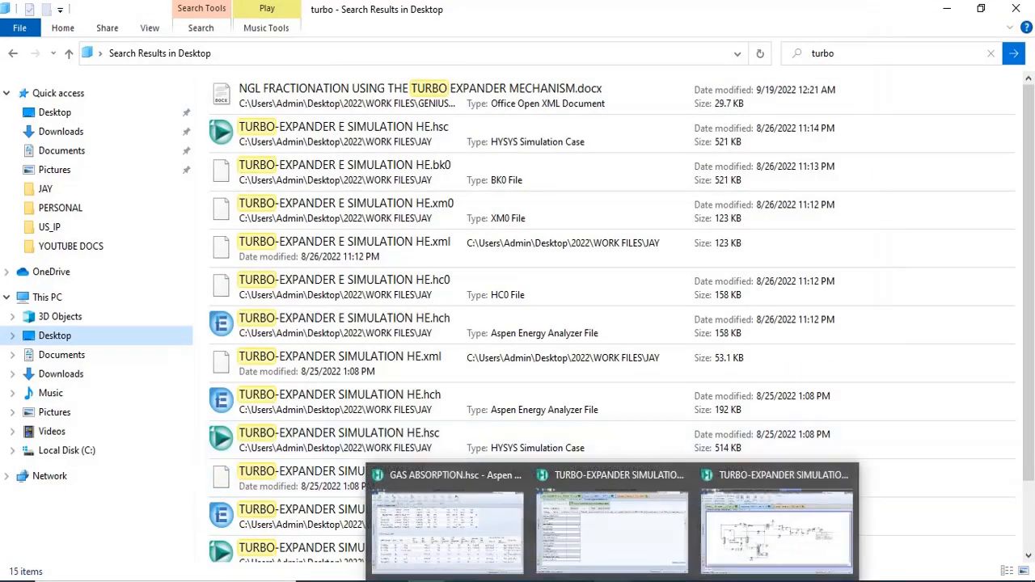
left_click(731, 550)
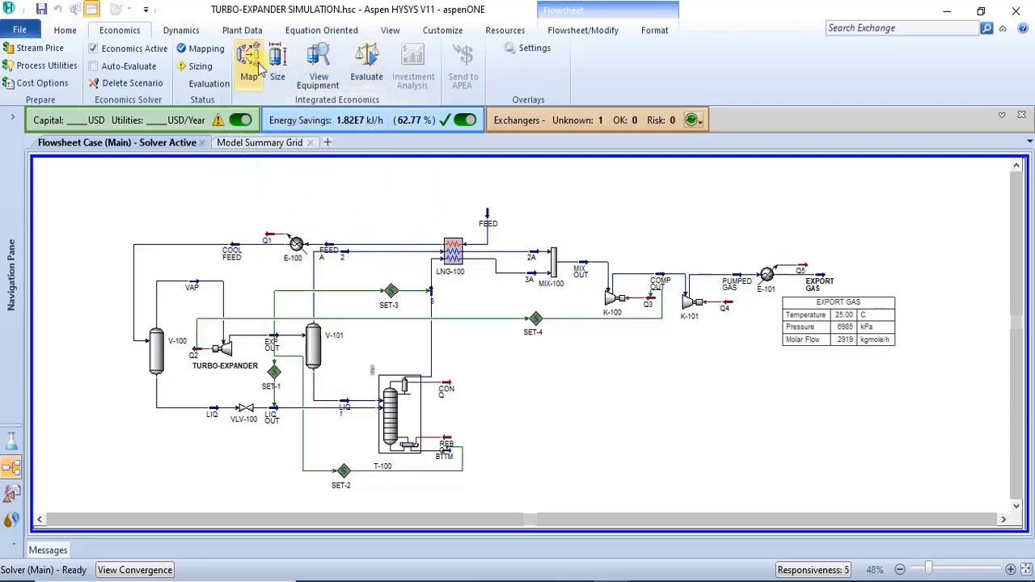
left_click(279, 70)
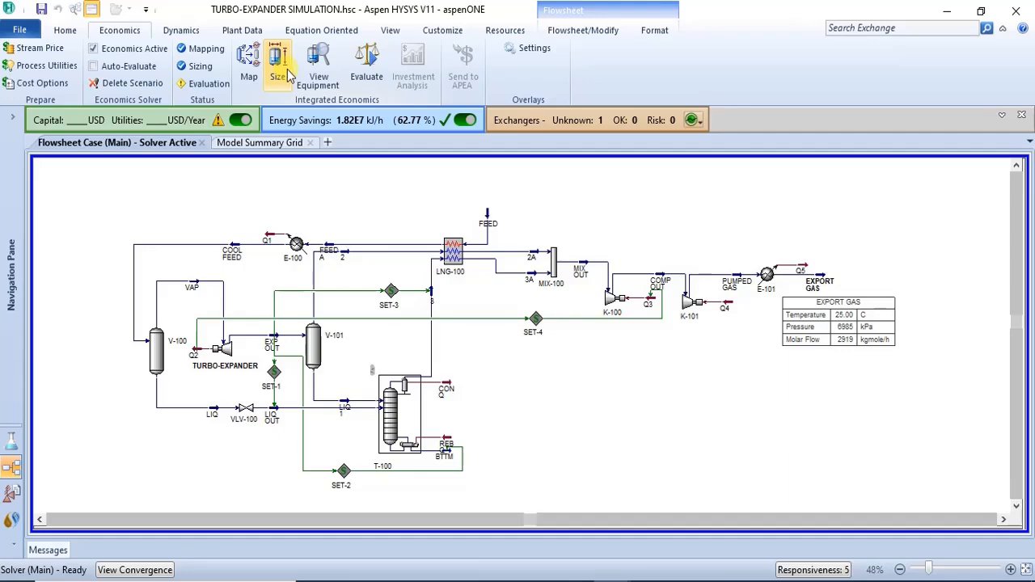
Evaluate the economics of the sized flowsheet to obtain its capital and utility costs
left_click(63, 32)
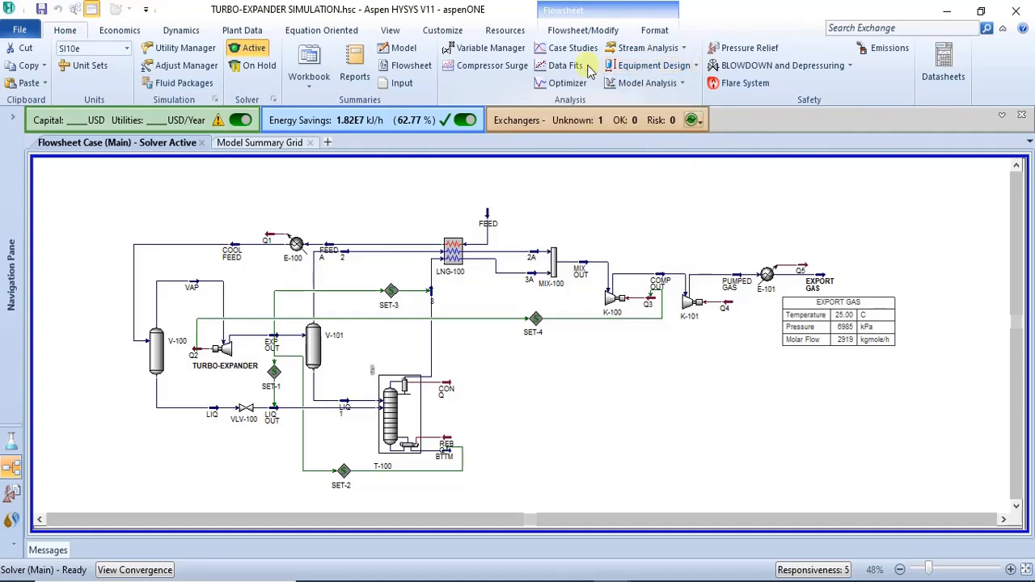
left_click(120, 30)
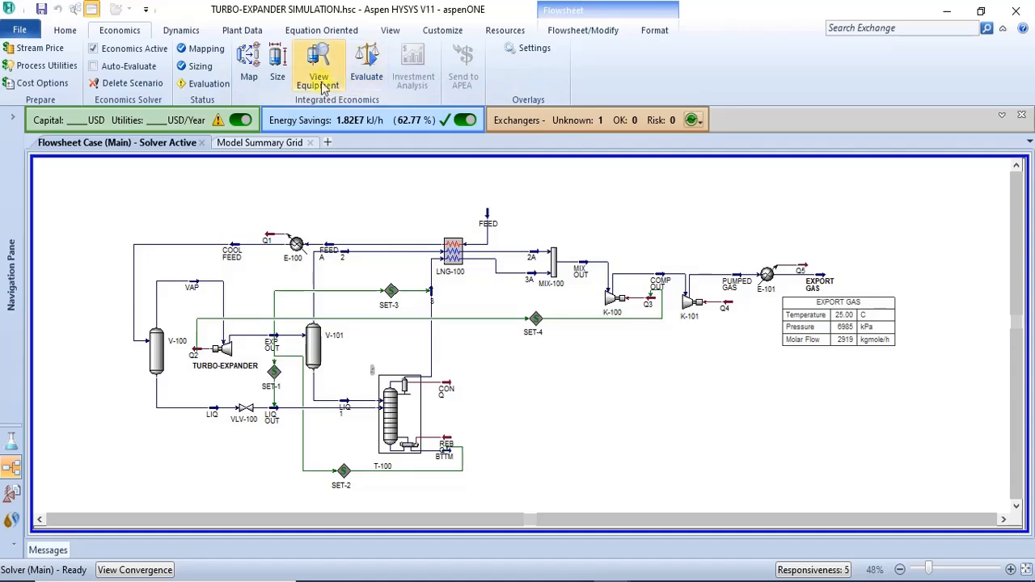
left_click(380, 71)
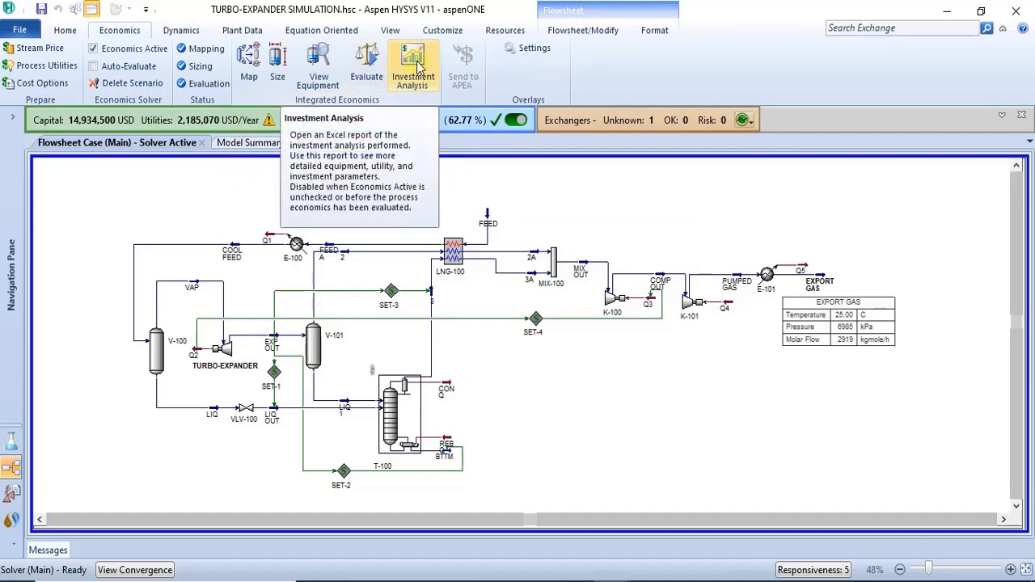
Open the economic equipment data summary and rerun the cost evaluation to fill in its totals
left_click(324, 73)
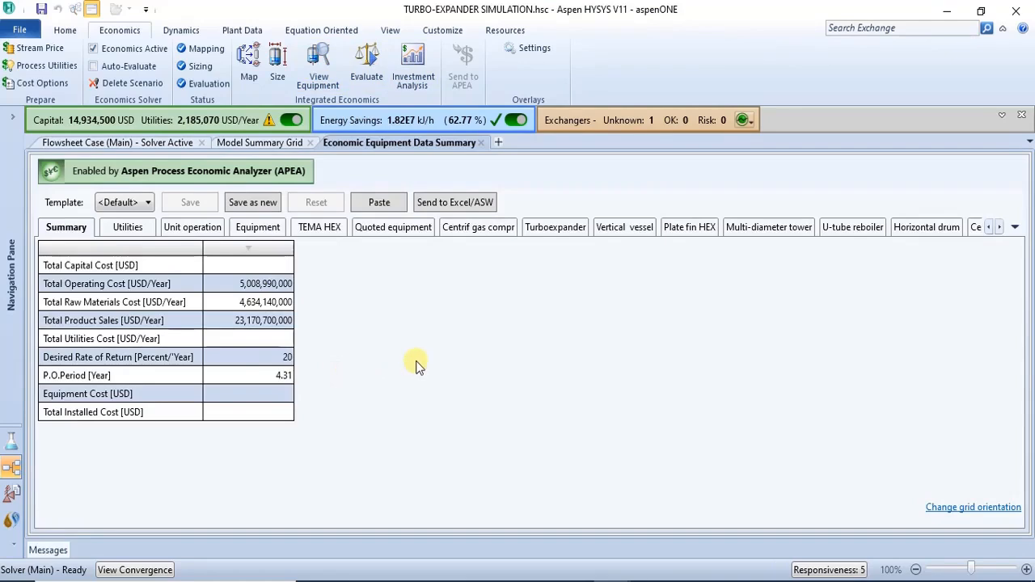
left_click(365, 65)
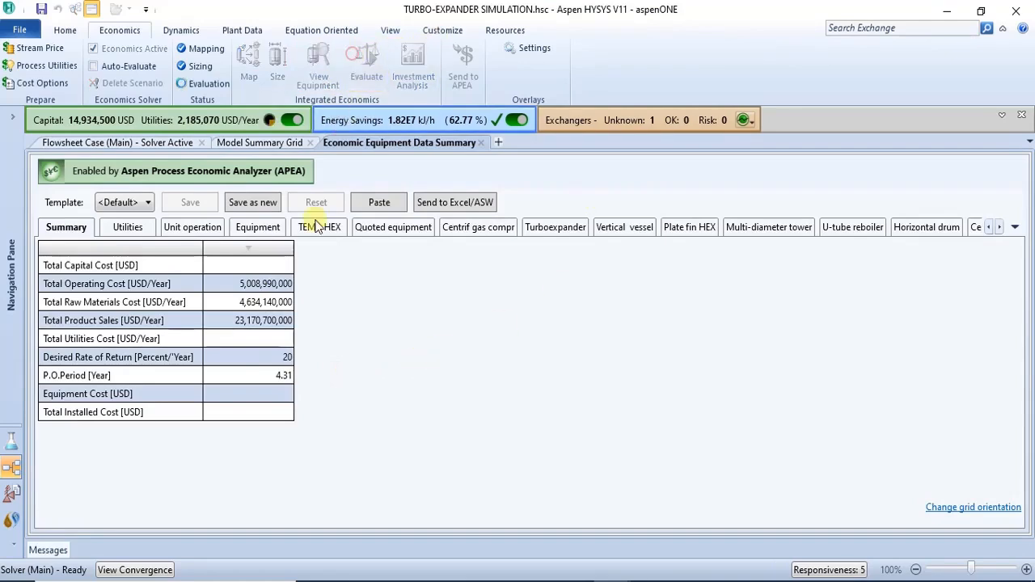
left_click(446, 234)
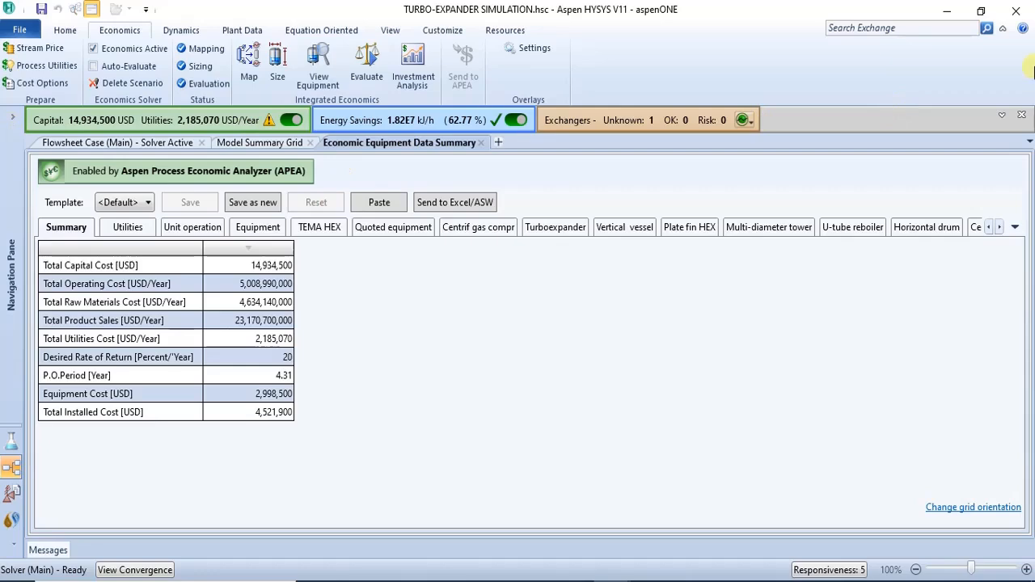
Read the economics warning, review the costs and evaluation errors in the equipment table, and return to the main flowsheet
left_click(1002, 116)
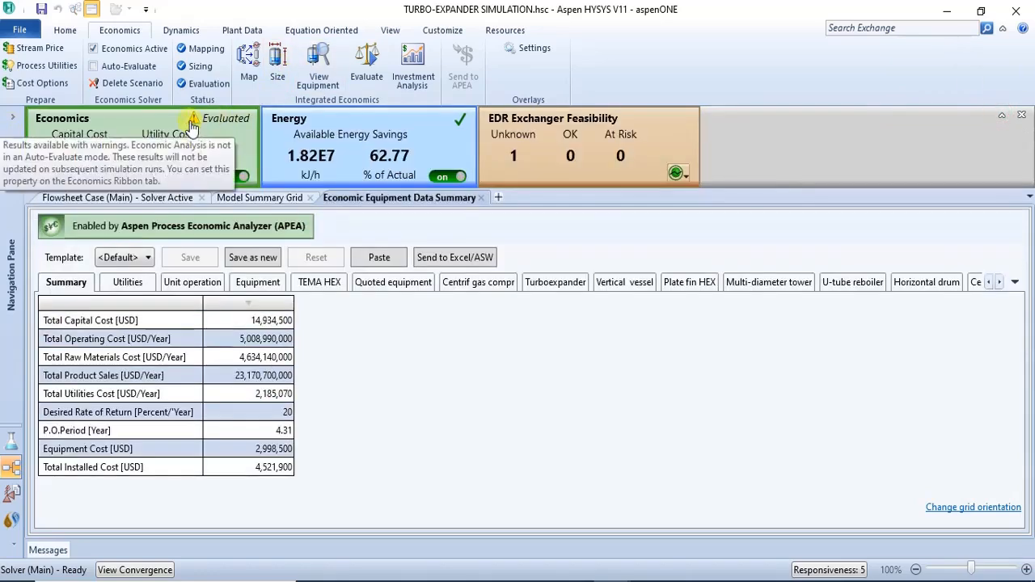
mouse_move(194, 129)
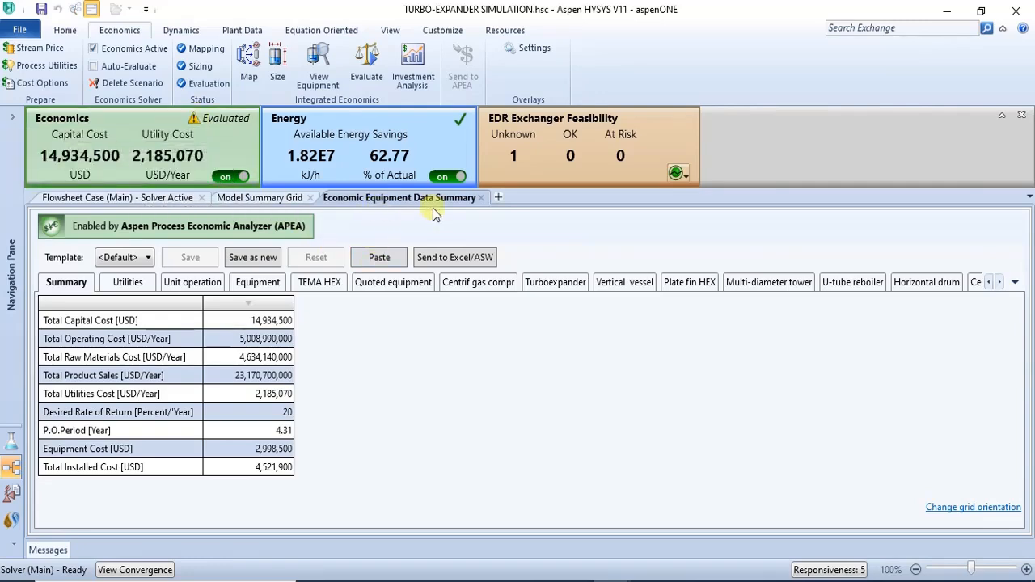
left_click(259, 281)
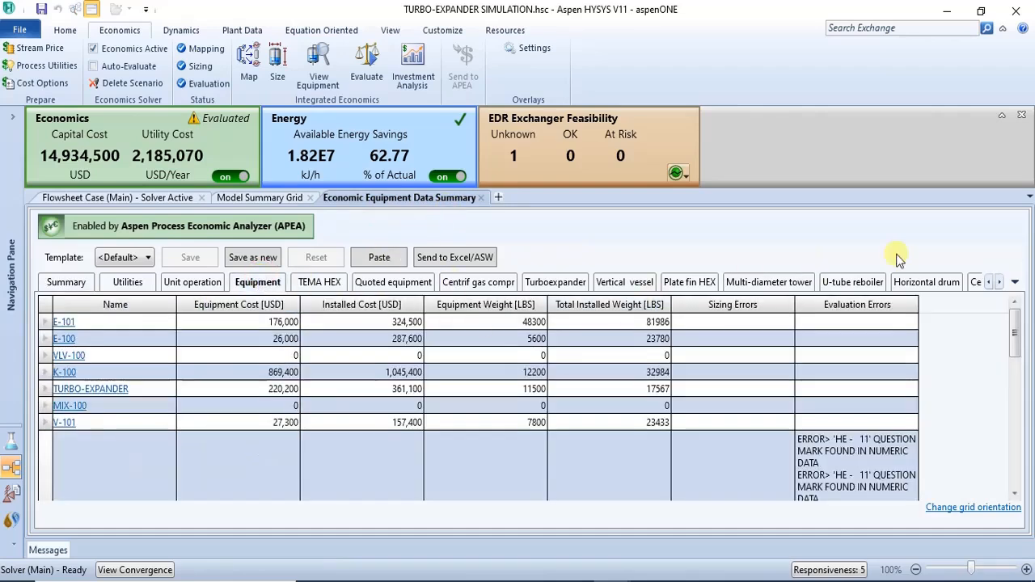
left_click(1003, 116)
left_click(1004, 32)
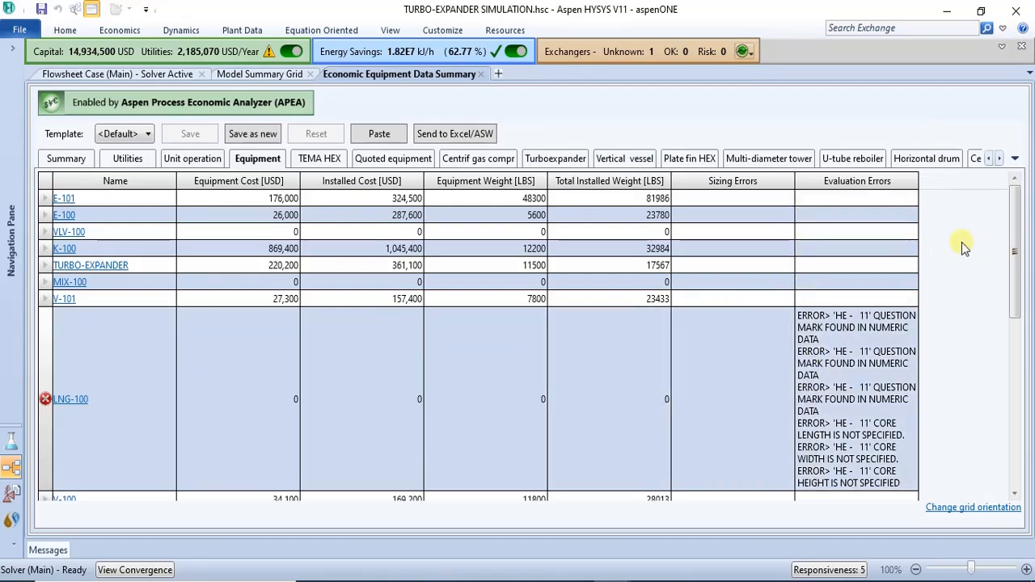
left_click_drag(1011, 300, 1027, 320)
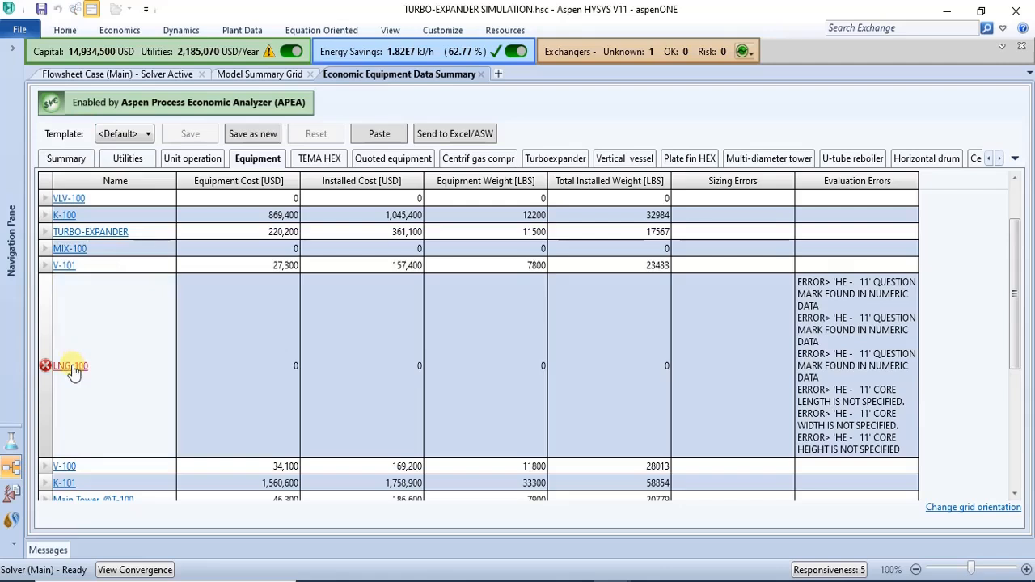
left_click(105, 74)
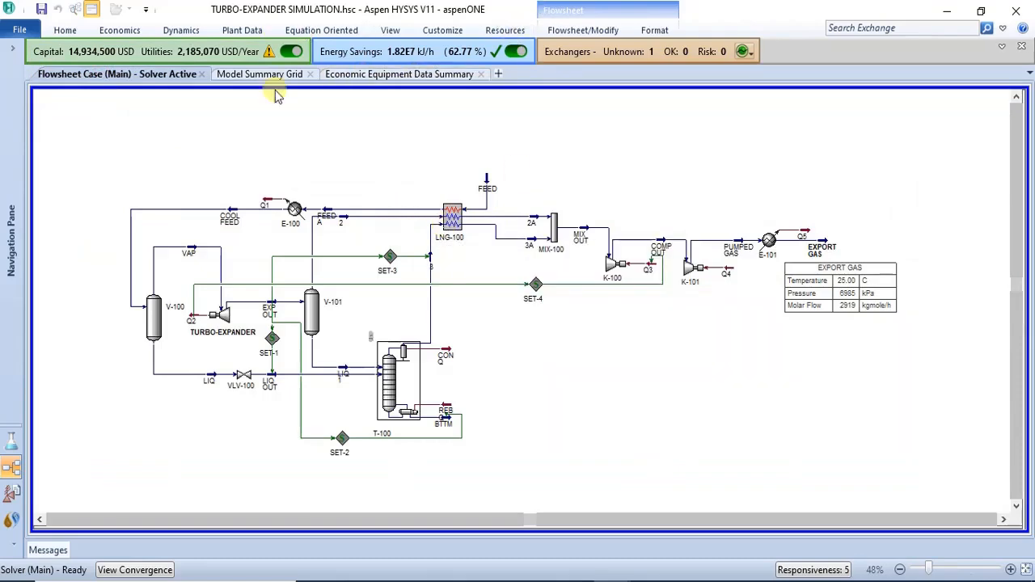
Examine the evaluation errors listed for LNG-100 and the T-100 condenser in the economic equipment table
left_click(368, 75)
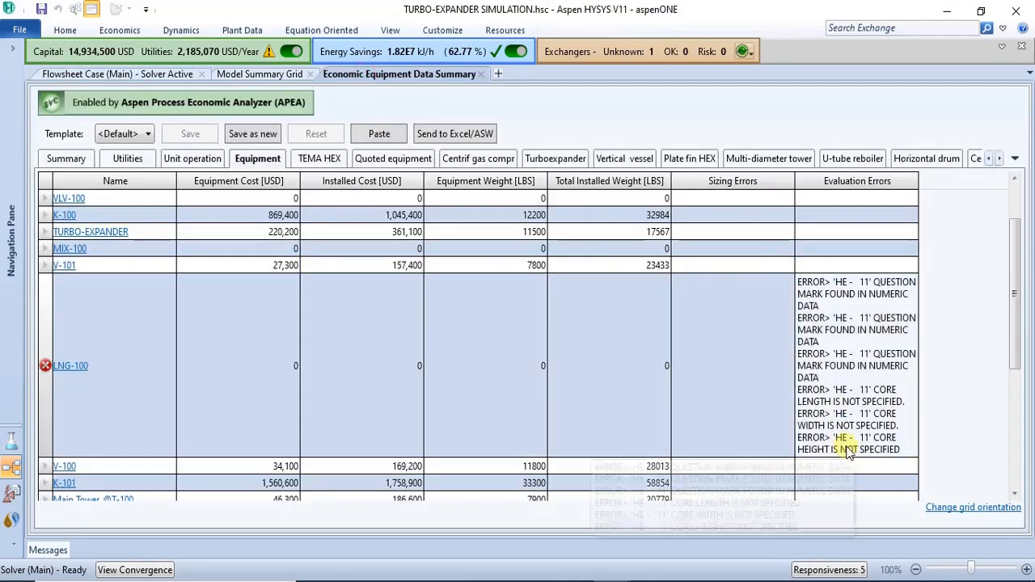
left_click_drag(1018, 295, 1032, 411)
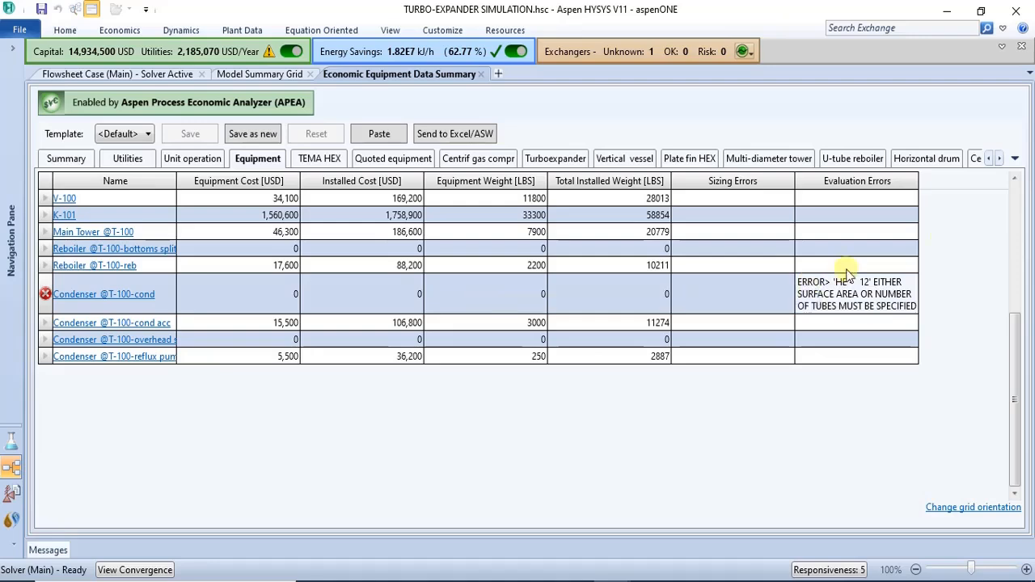
left_click_drag(1017, 340, 1015, 283)
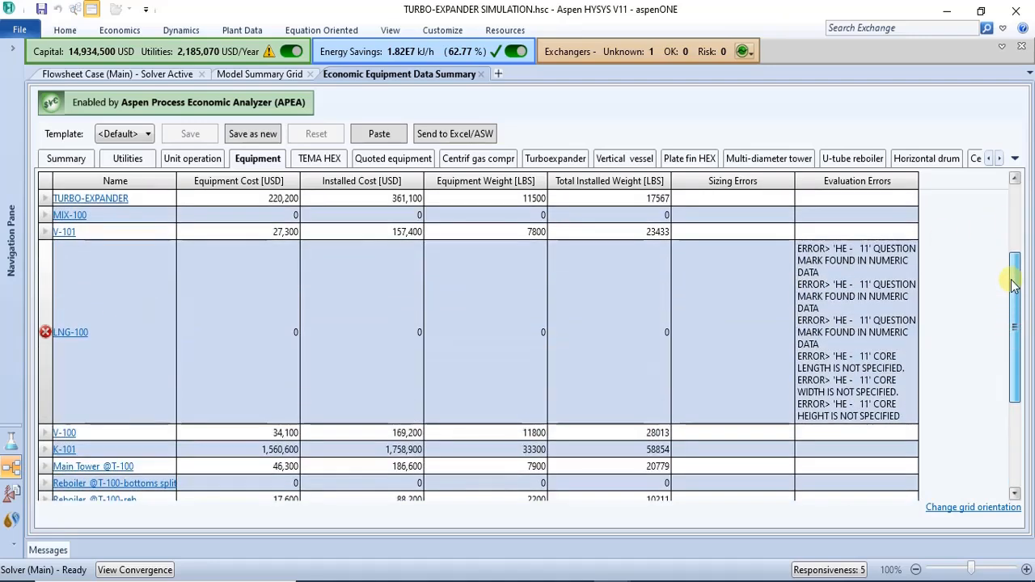
scroll(1015, 283, "up", 1)
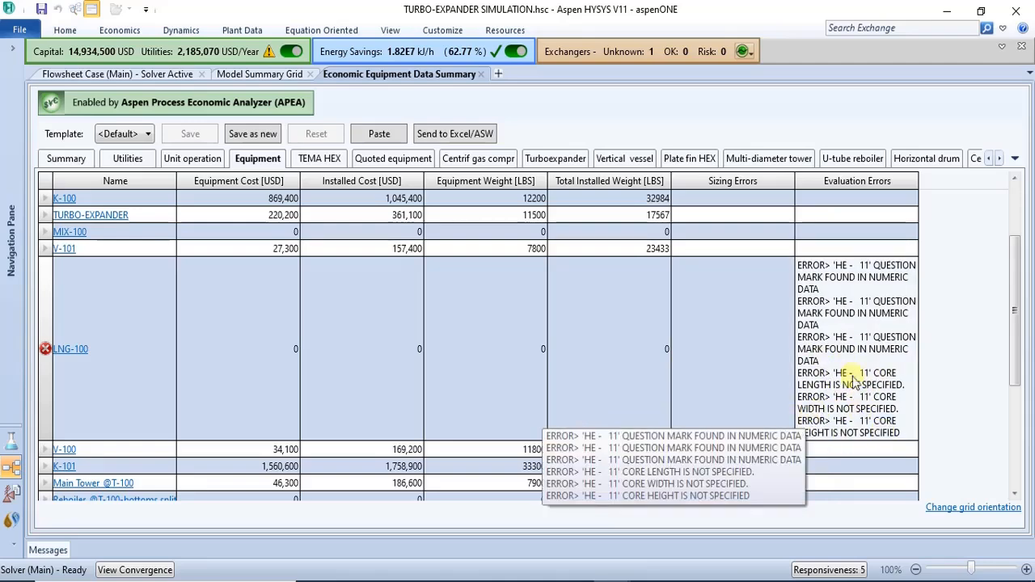
scroll(1022, 311, "down", 3)
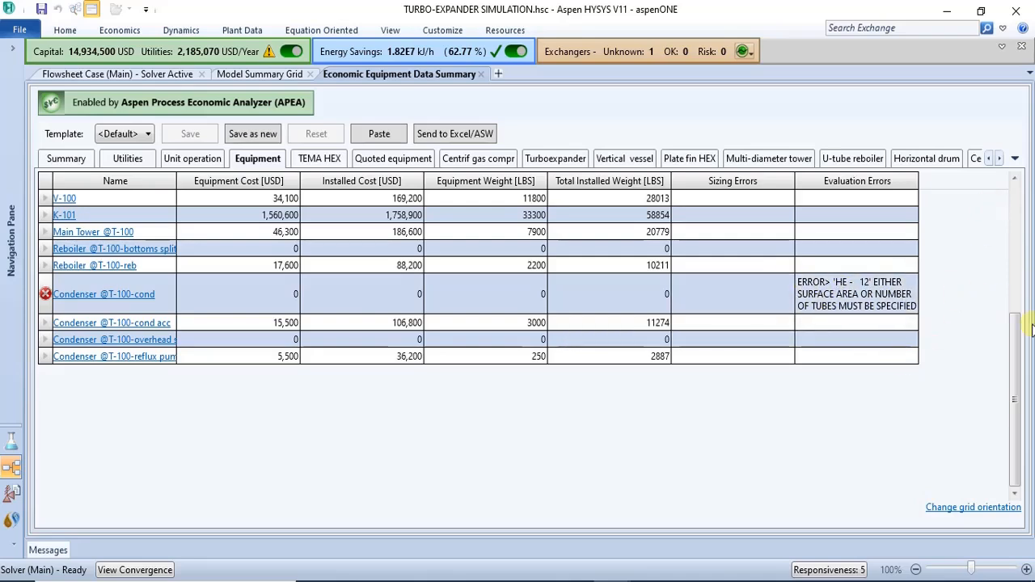
mouse_move(1017, 361)
left_mouse_down()
mouse_move(1005, 224)
mouse_move(1005, 351)
left_mouse_up()
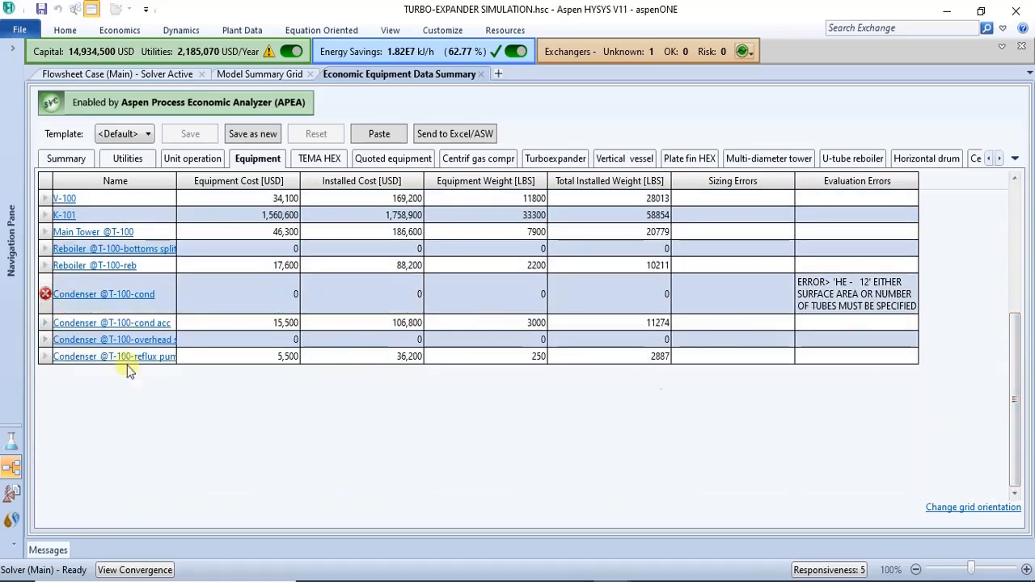
Open the TEMA HEX sizing data of the T-100 condenser and set its number of tubes per shell to 10
left_click(80, 297)
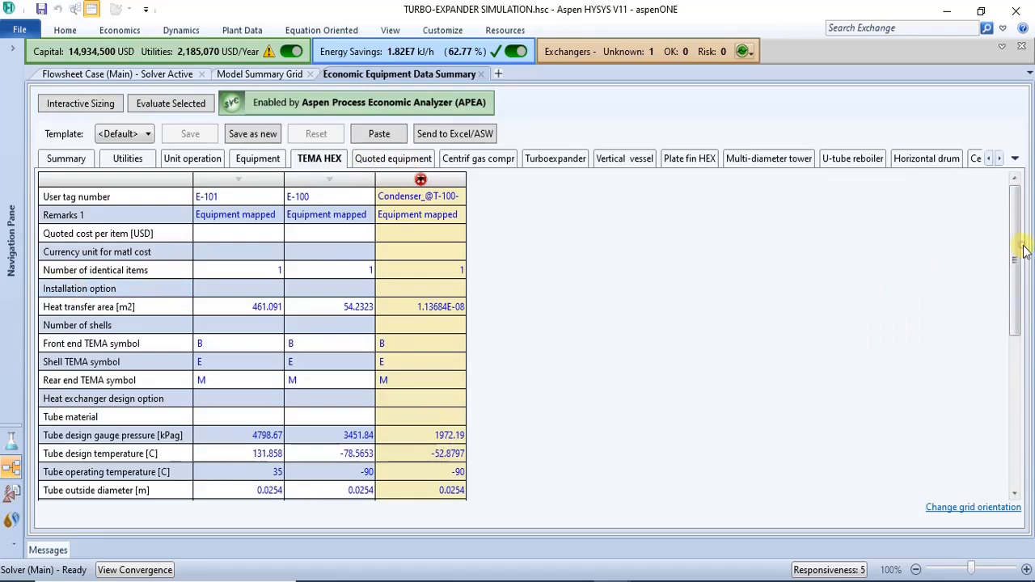
left_click_drag(1014, 271, 1008, 233)
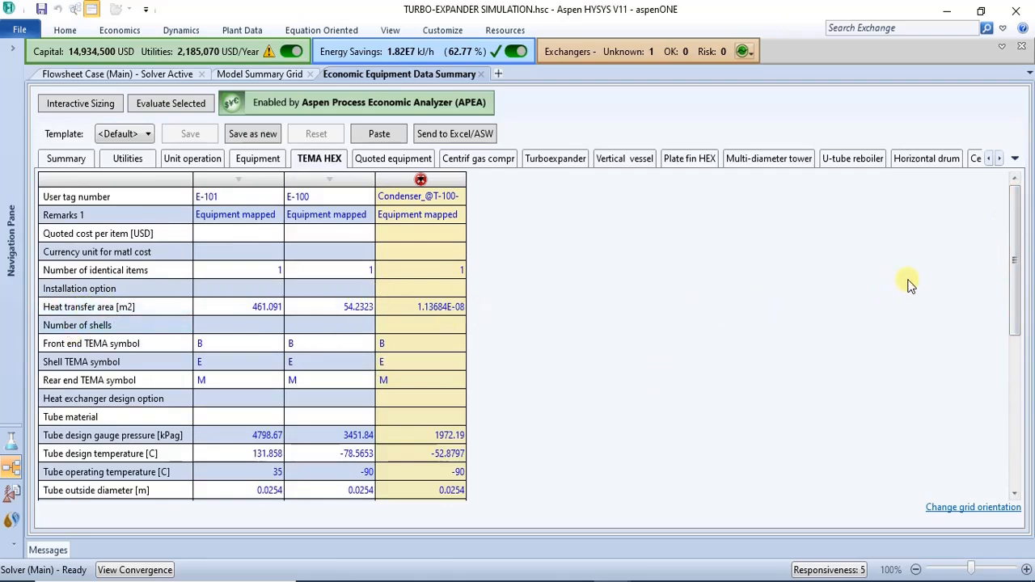
left_click_drag(1015, 291, 1026, 453)
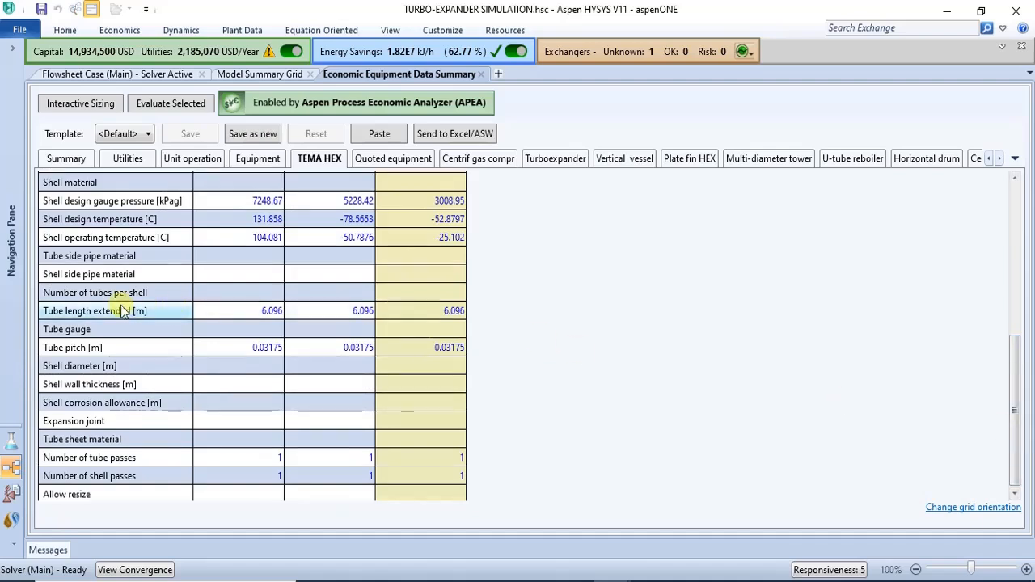
left_click(443, 293)
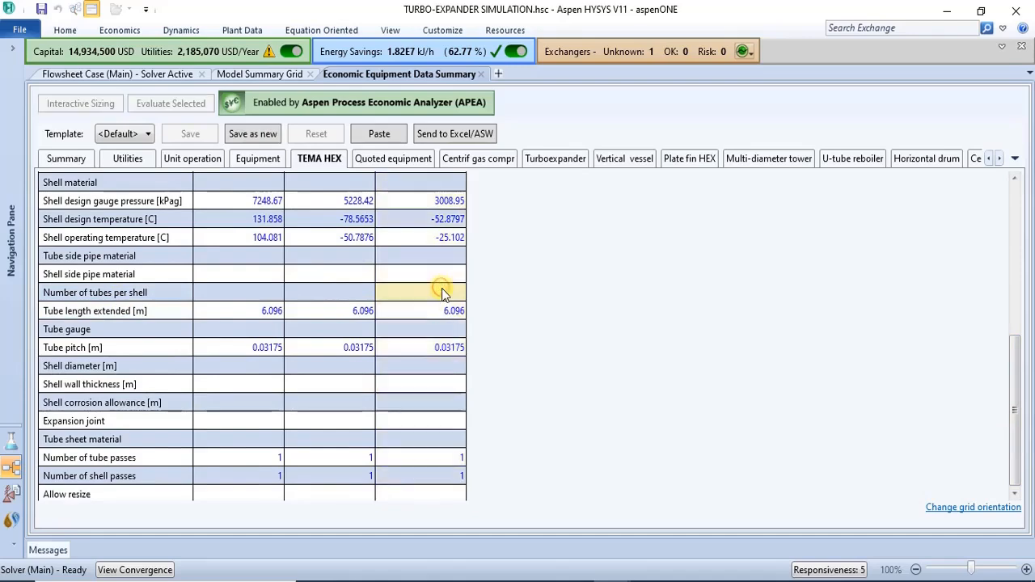
type("1")
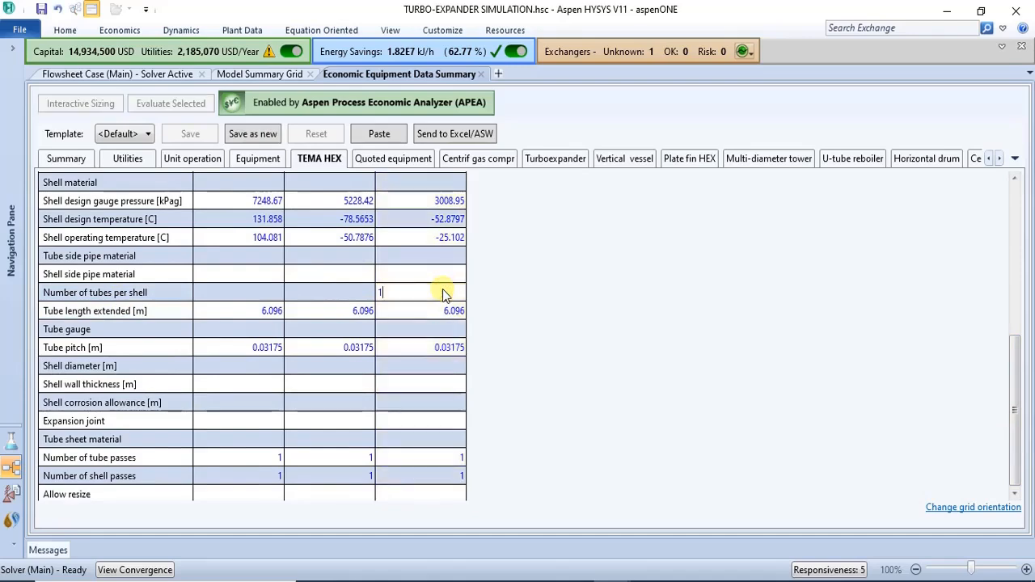
type("0")
key("Return")
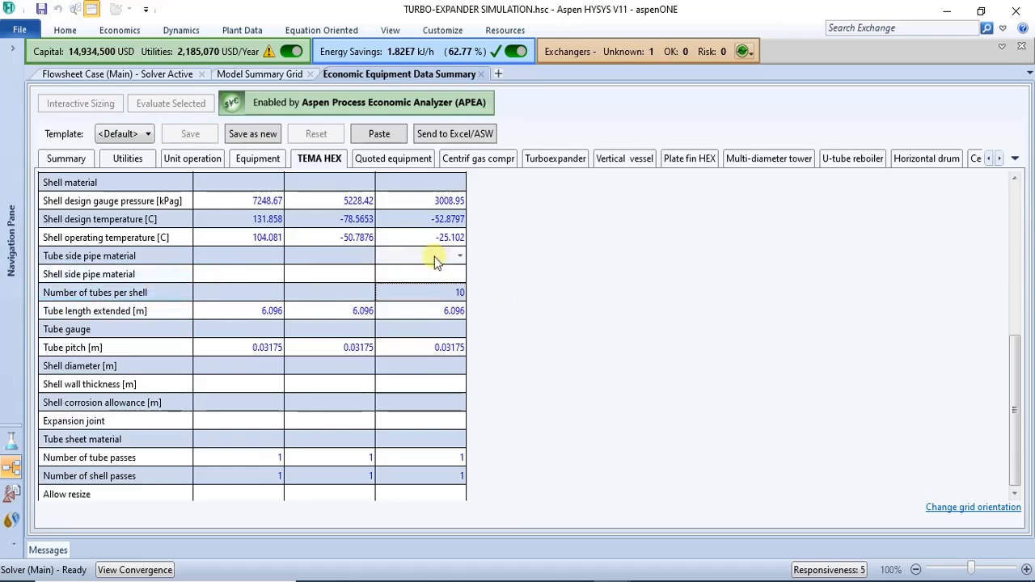
Open the plate fin sizing data of LNG-100 from the equipment list and set its core length to 2 m
left_click(258, 159)
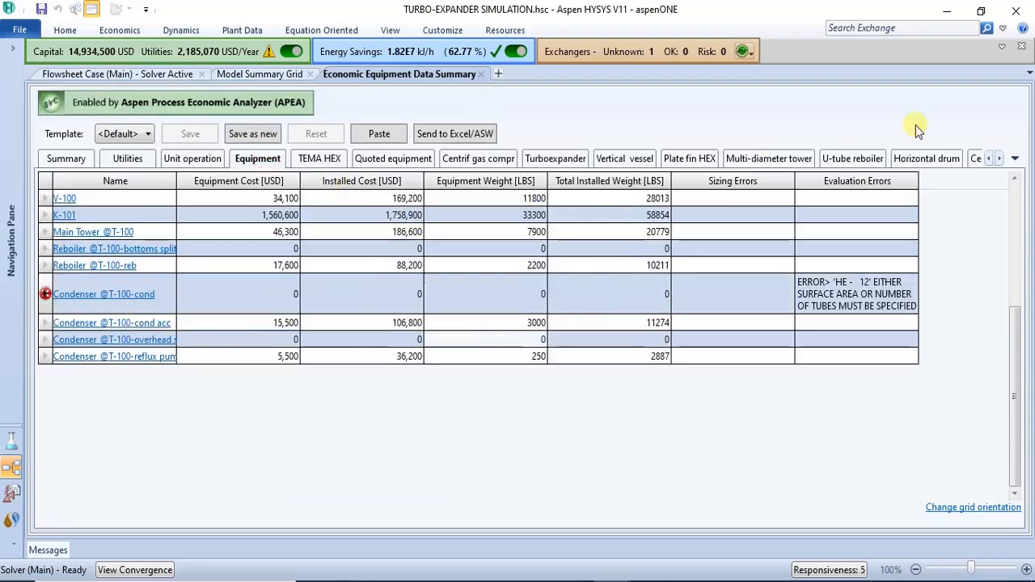
left_click_drag(1021, 357, 1010, 296)
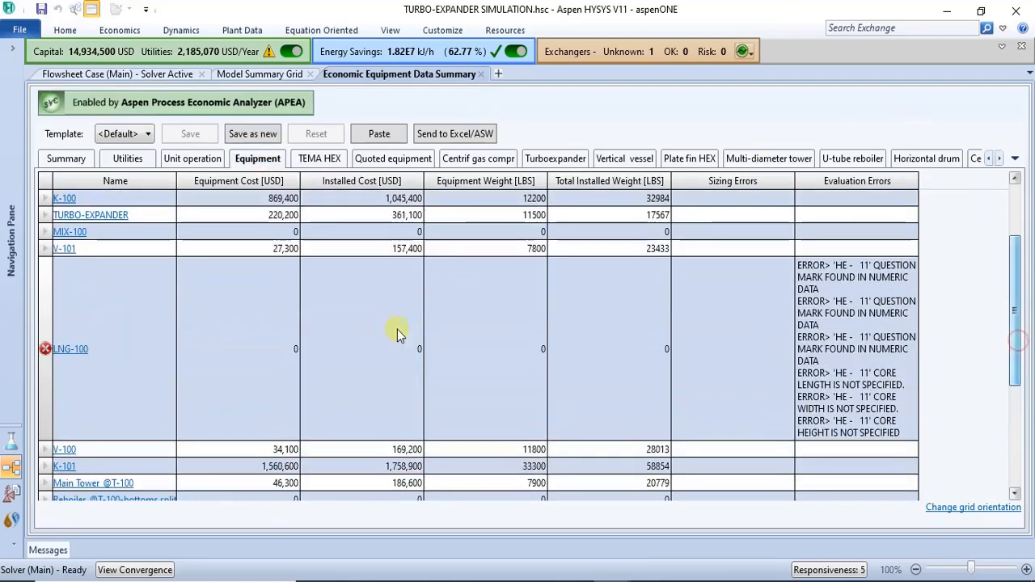
left_click(68, 350)
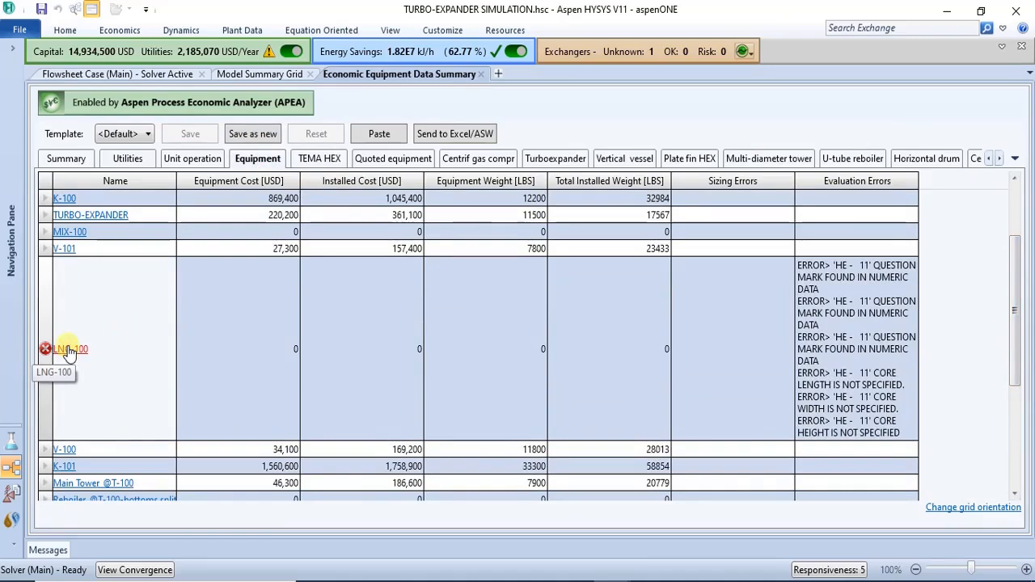
left_click(68, 349)
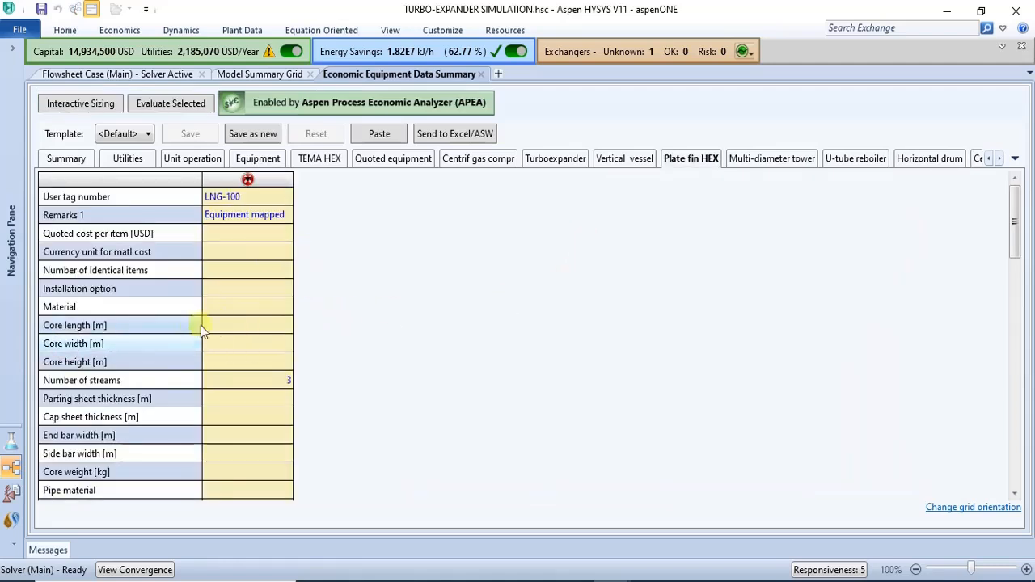
left_click(225, 325)
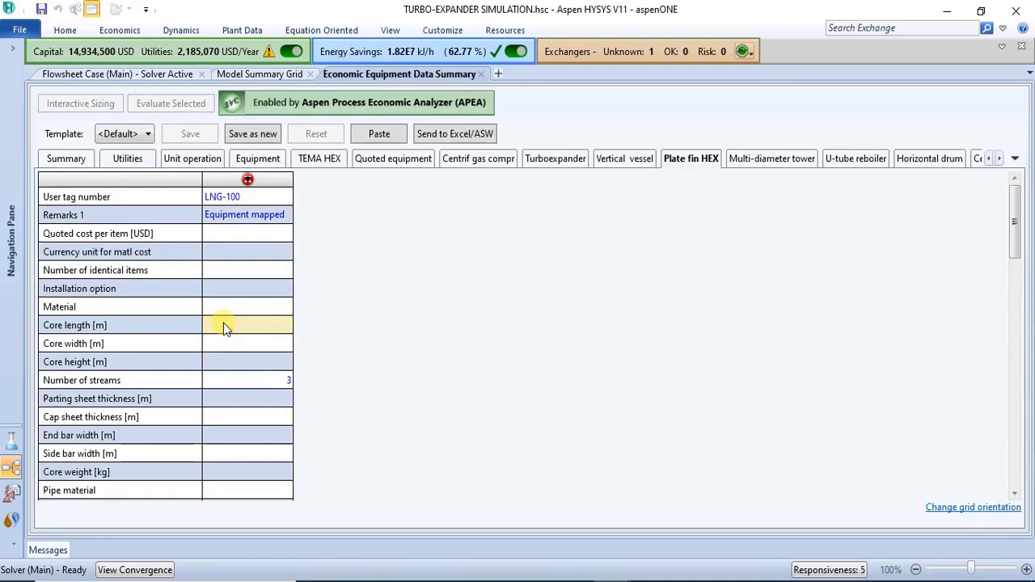
type("2")
key("Return")
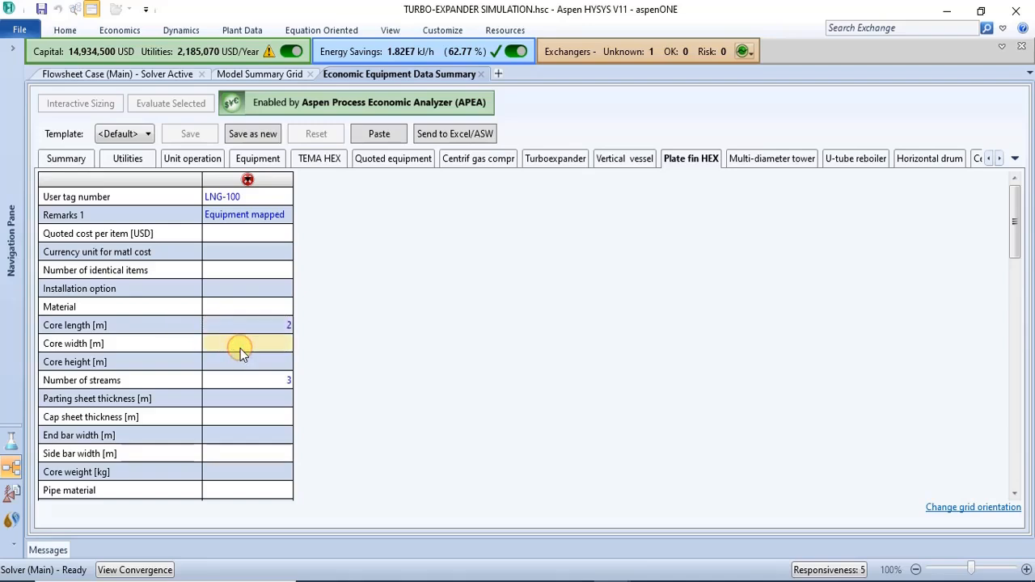
Set the LNG-100 core width to 0.5 m and its core height to 1 m
type("1")
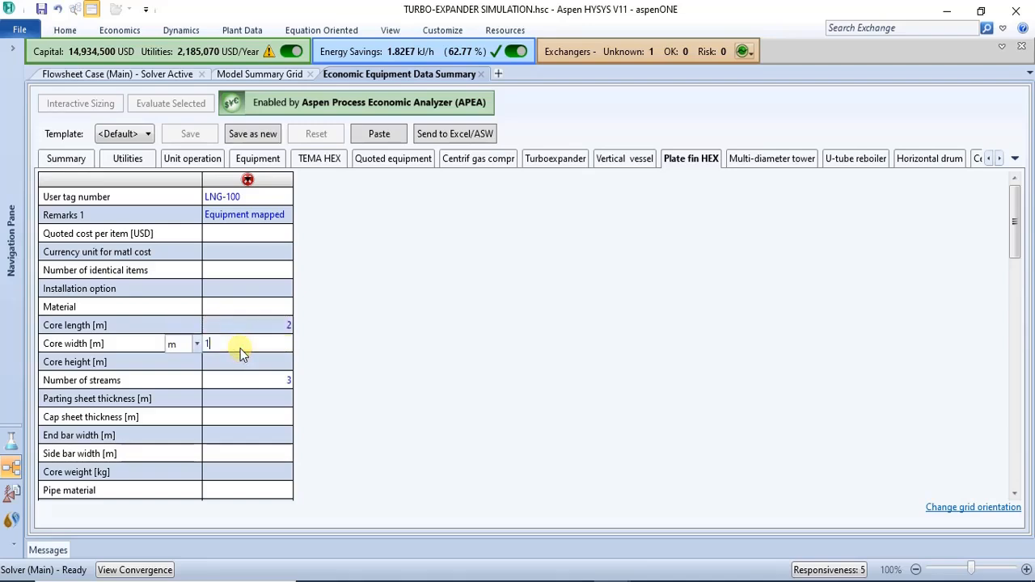
key("BackSpace")
type("0.5")
key("Return")
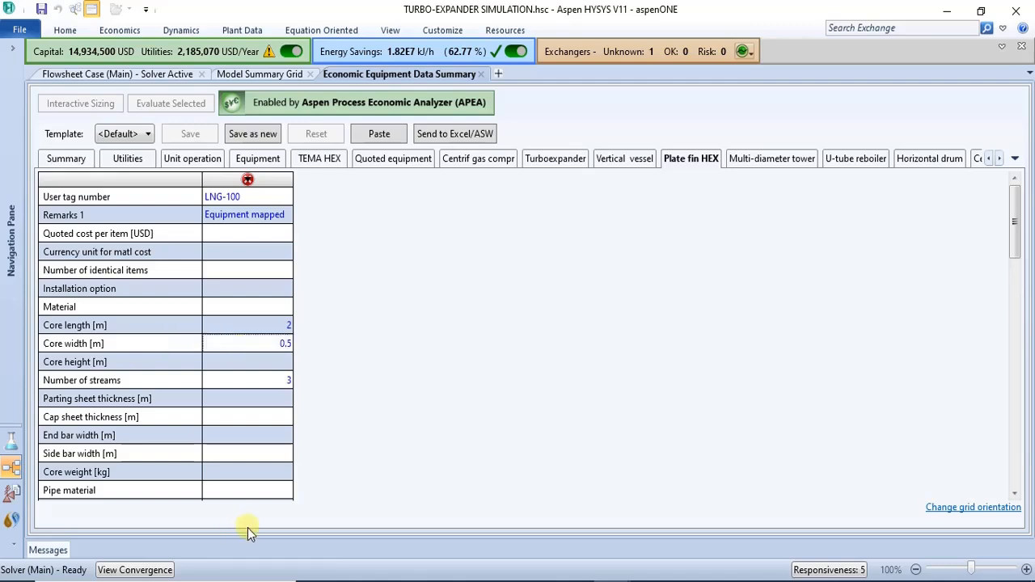
left_click(287, 362)
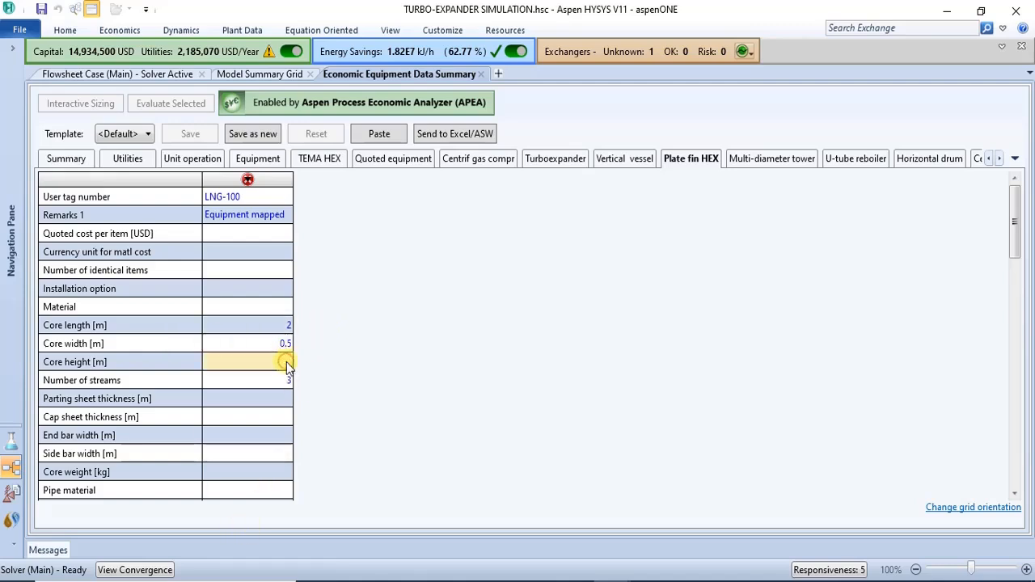
type("1")
key("Return")
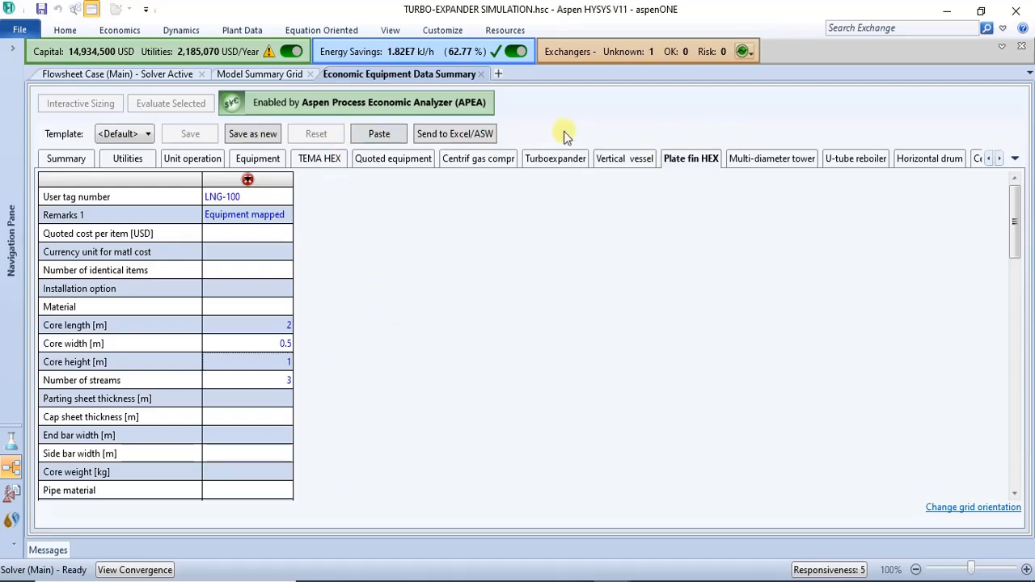
left_click(285, 288)
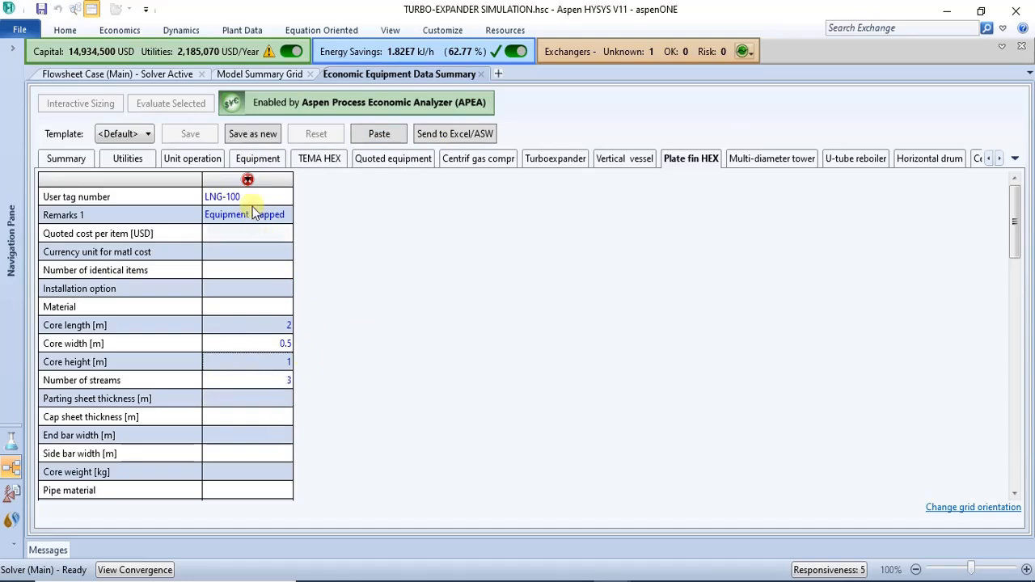
Size the flowsheet equipment again and rerun the economic evaluation
left_click(119, 30)
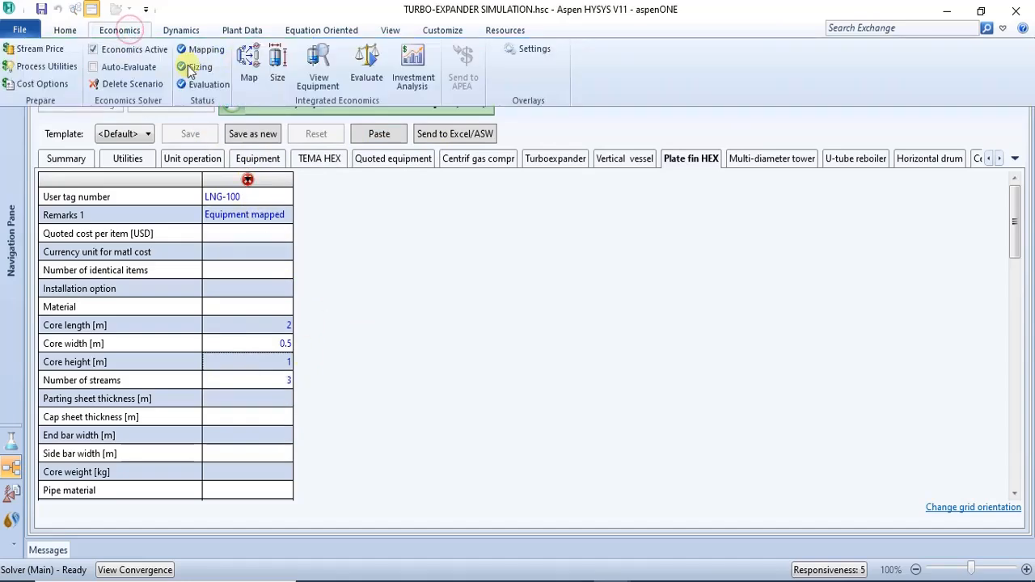
left_click(277, 63)
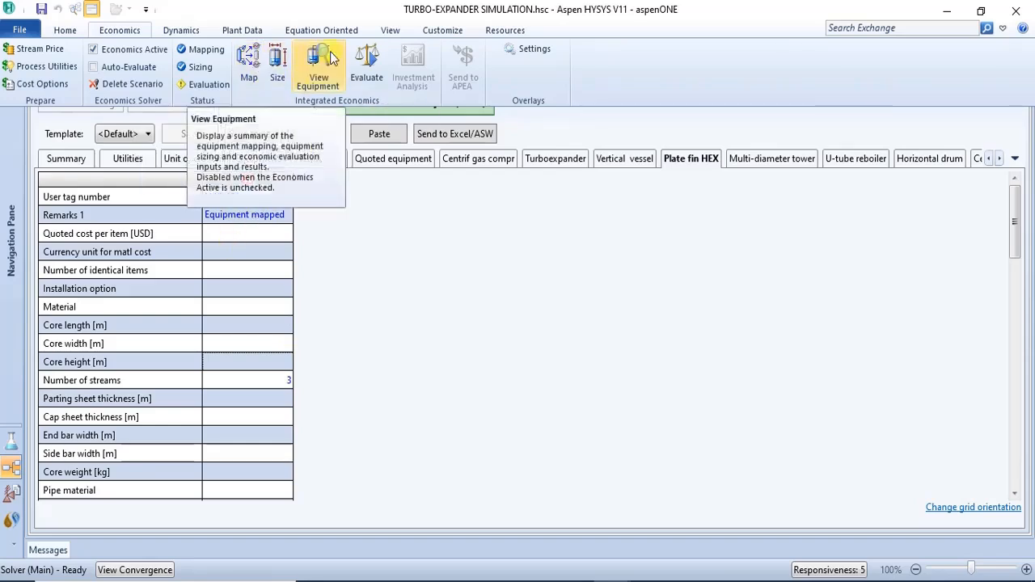
left_click(364, 66)
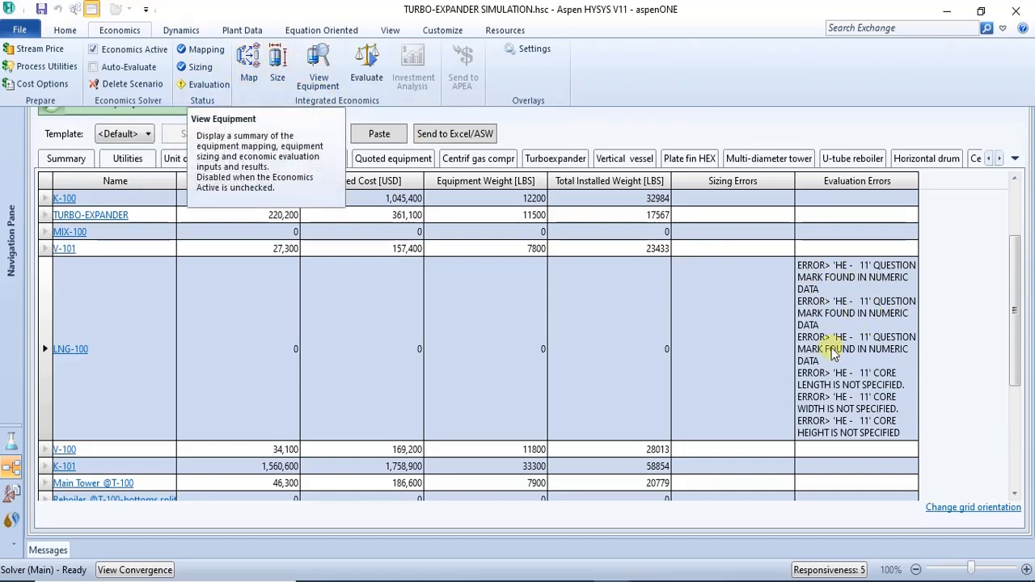
Reopen the plate fin sizing data of LNG-100 from the equipment table and evaluate the economics once more
left_click(126, 297)
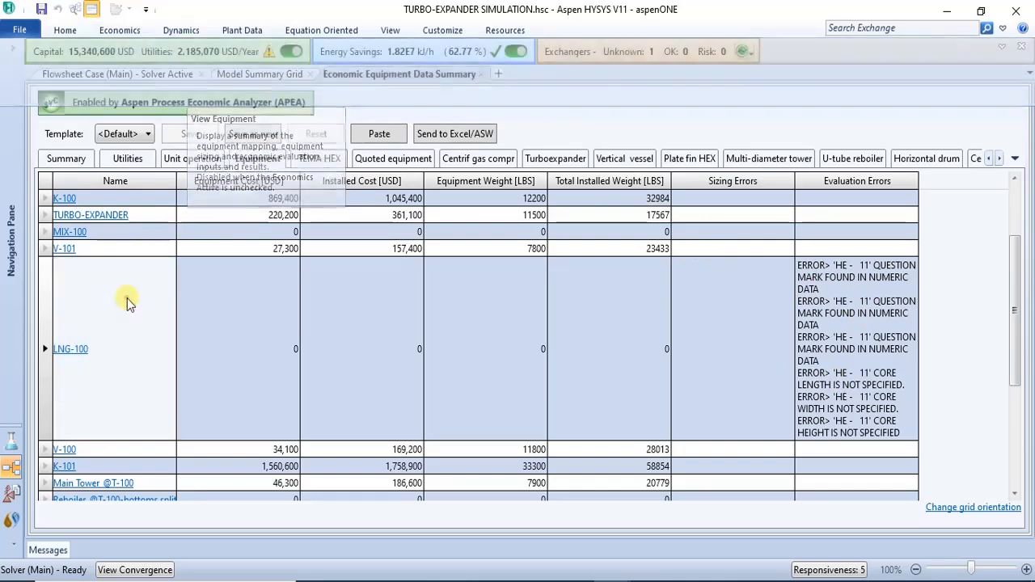
left_click(128, 30)
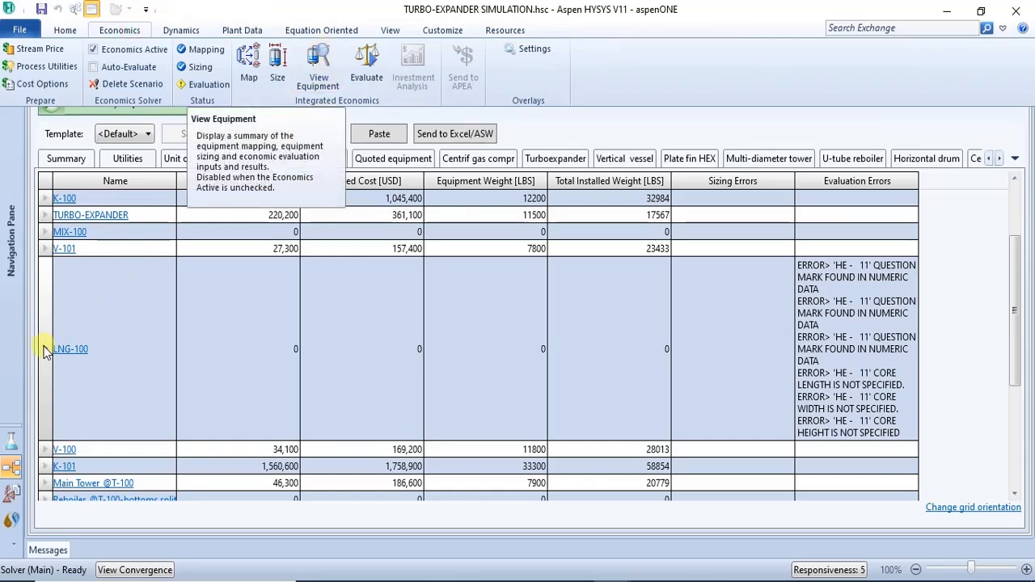
left_click(69, 353)
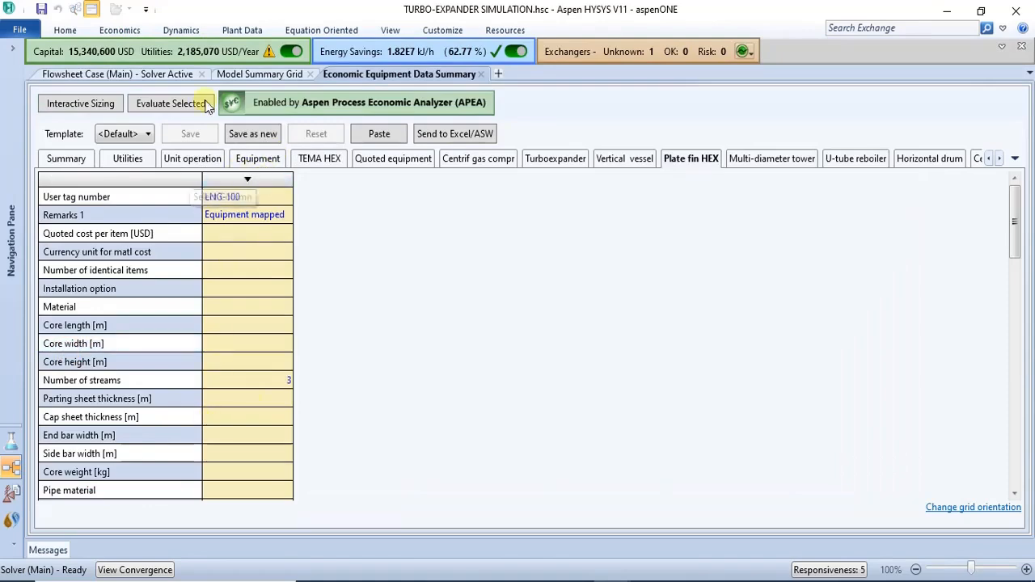
left_click(121, 30)
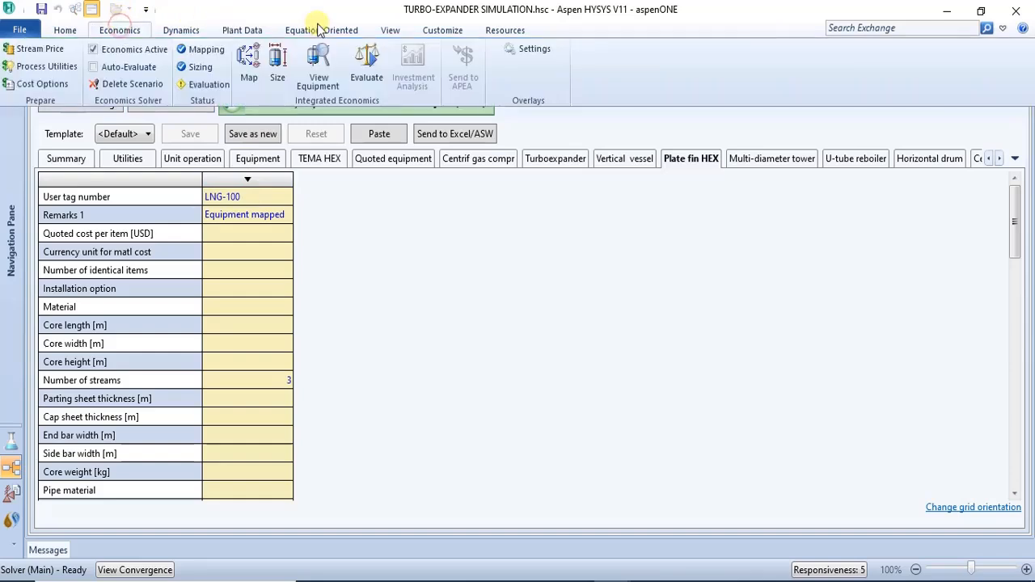
left_click(374, 75)
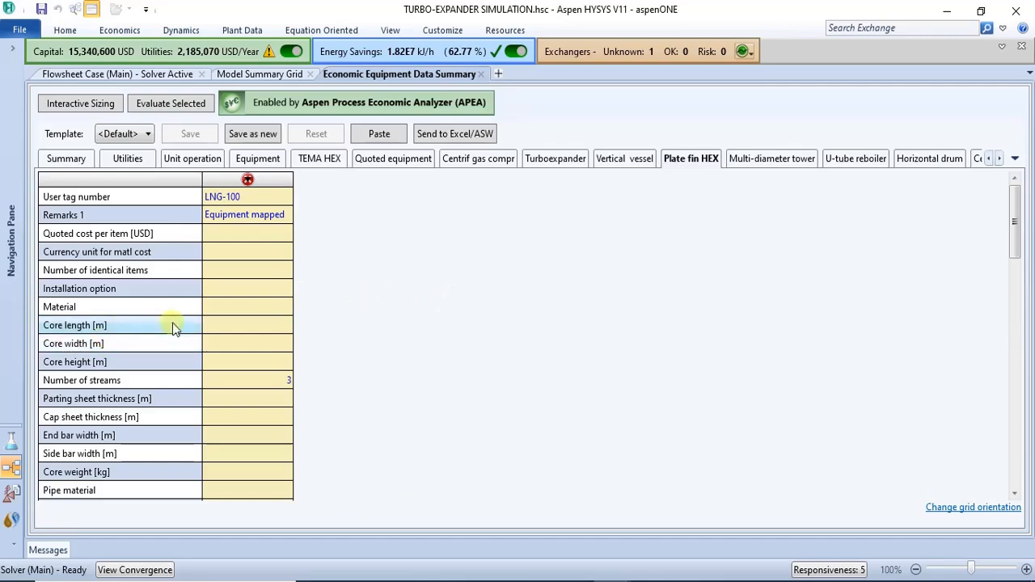
Set the LNG-100 core length to 1 m in its plate fin exchanger data
left_click(264, 329)
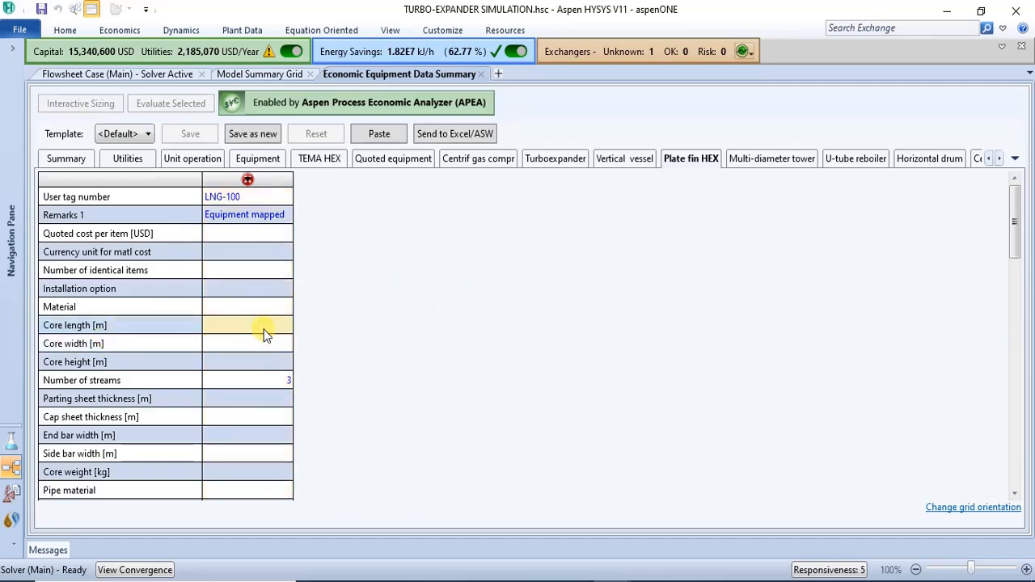
type("1")
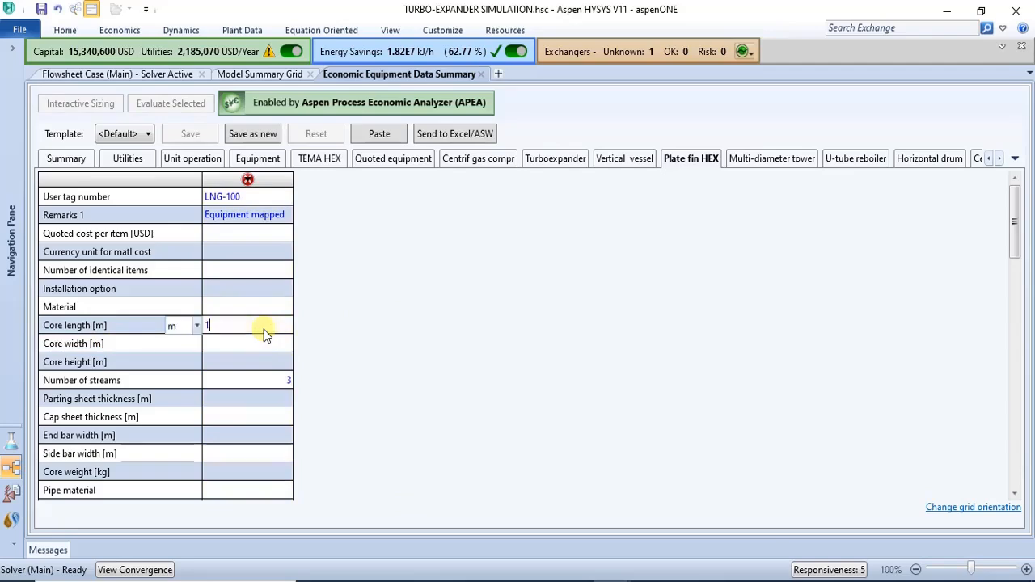
key("Return")
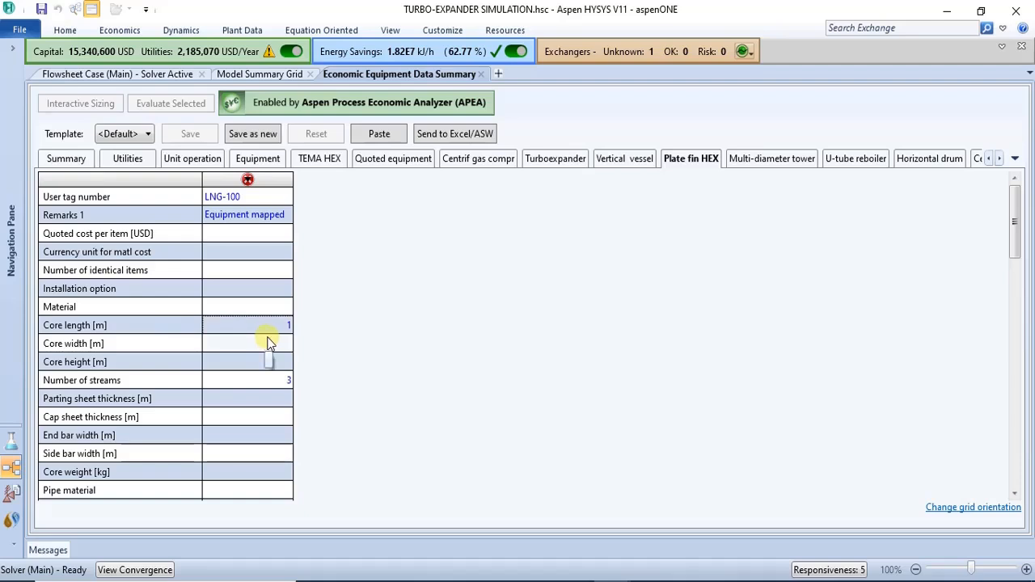
type("0.5")
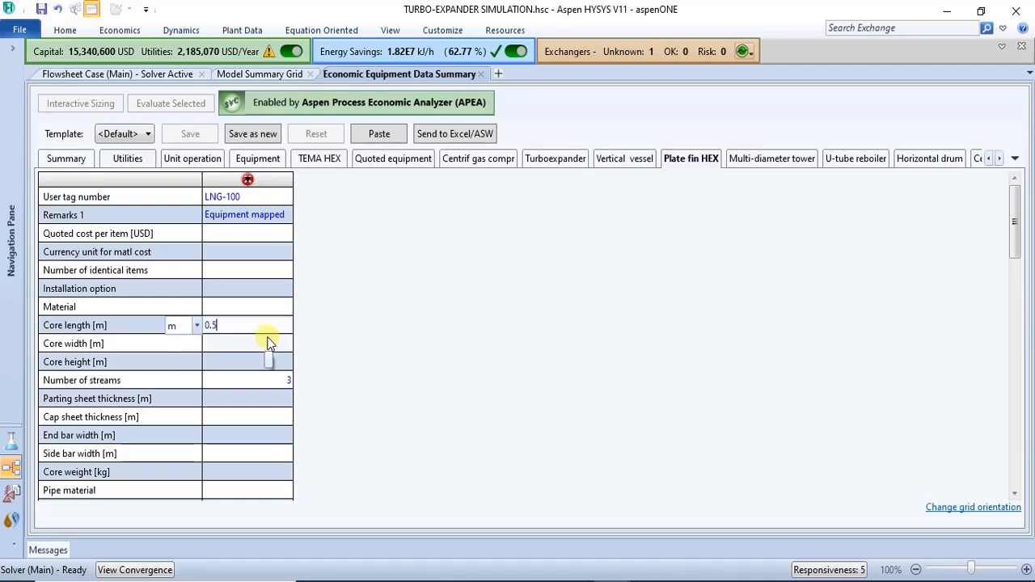
key("Return")
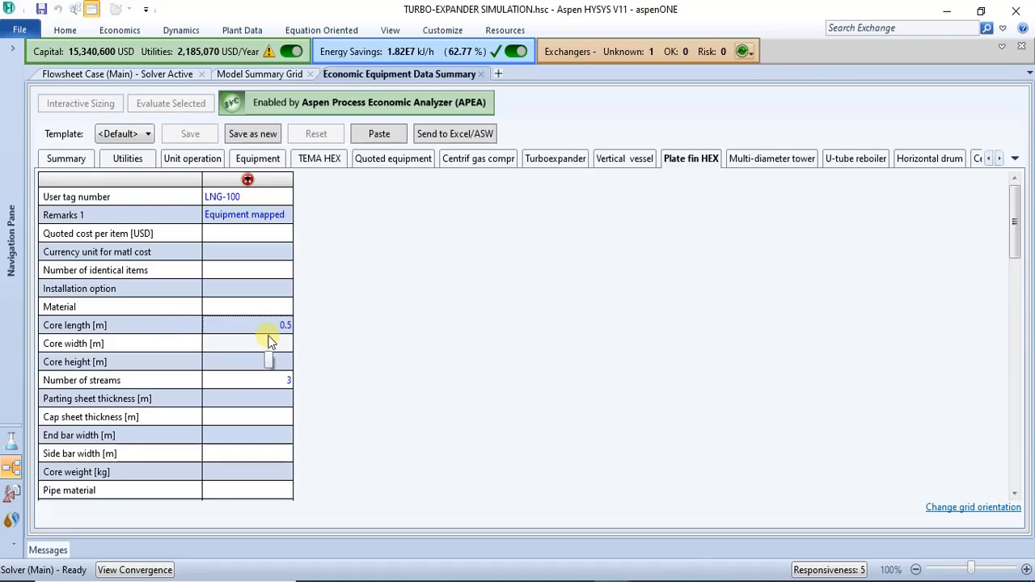
left_click(274, 329)
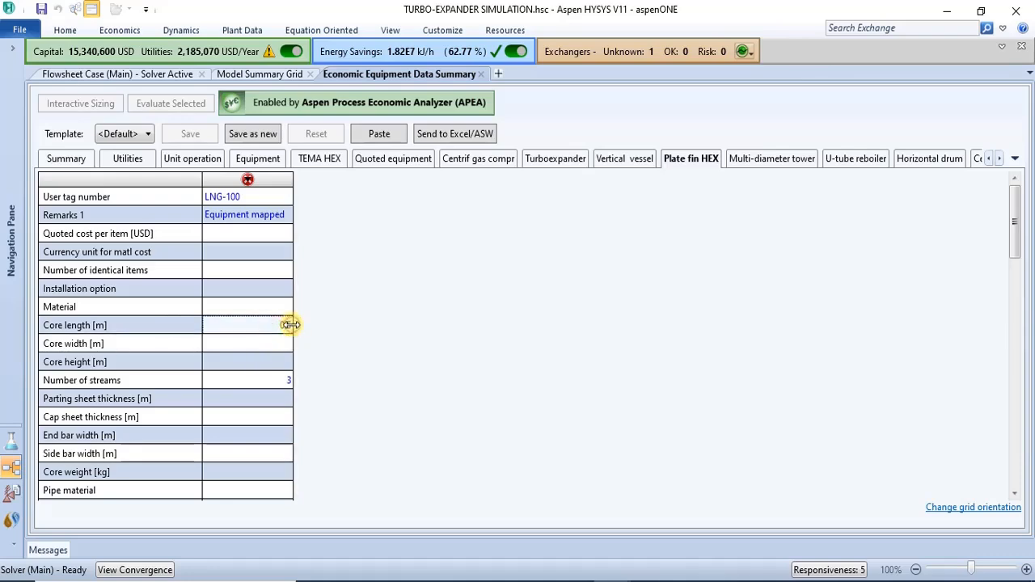
type("1")
key("Return")
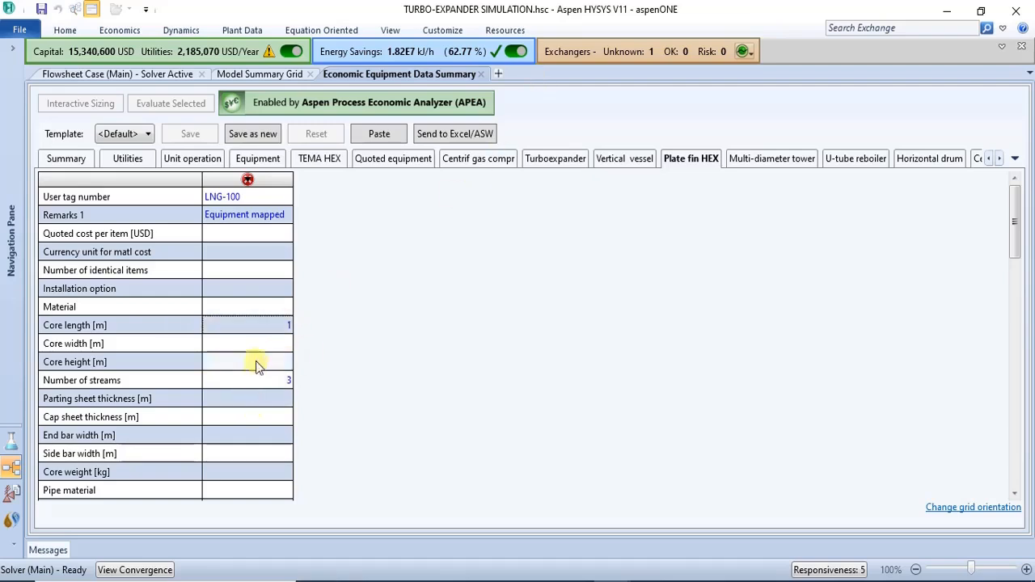
Set the LNG-100 core width to 0.5 m and core height to 2 m, and size the flowsheet equipment again
left_click(262, 347)
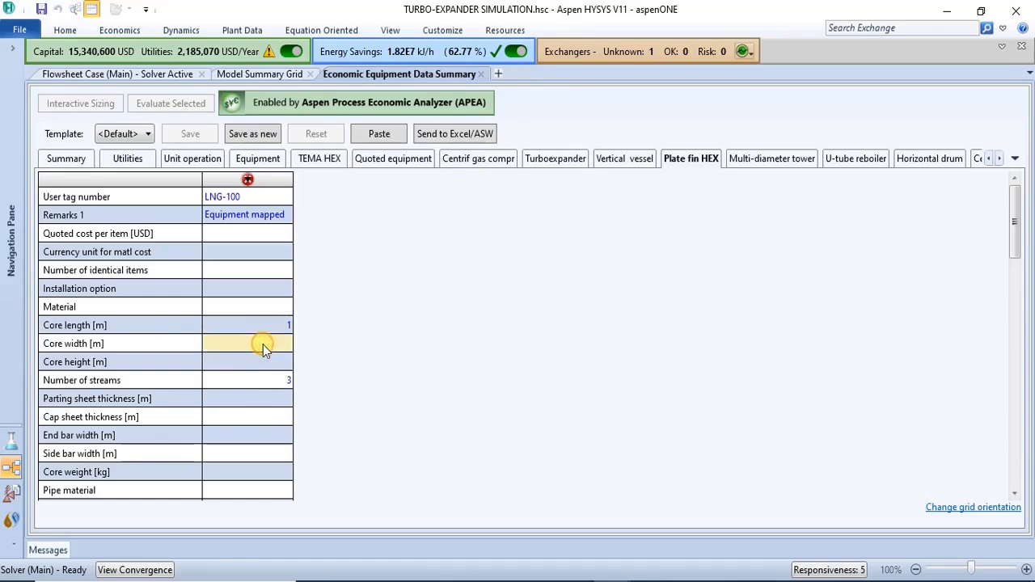
type("0.")
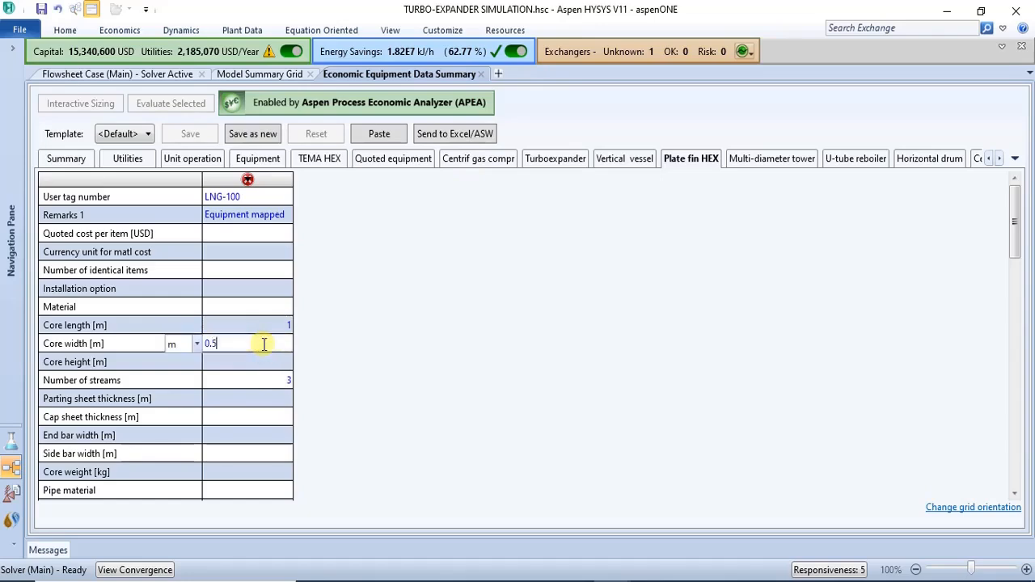
type("5")
key("Return")
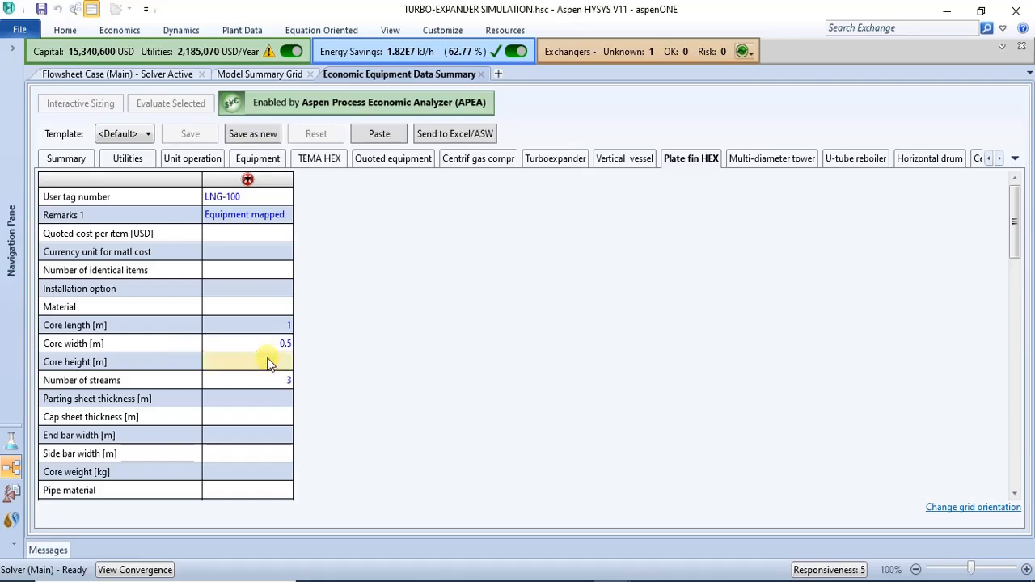
type("2")
key("Return")
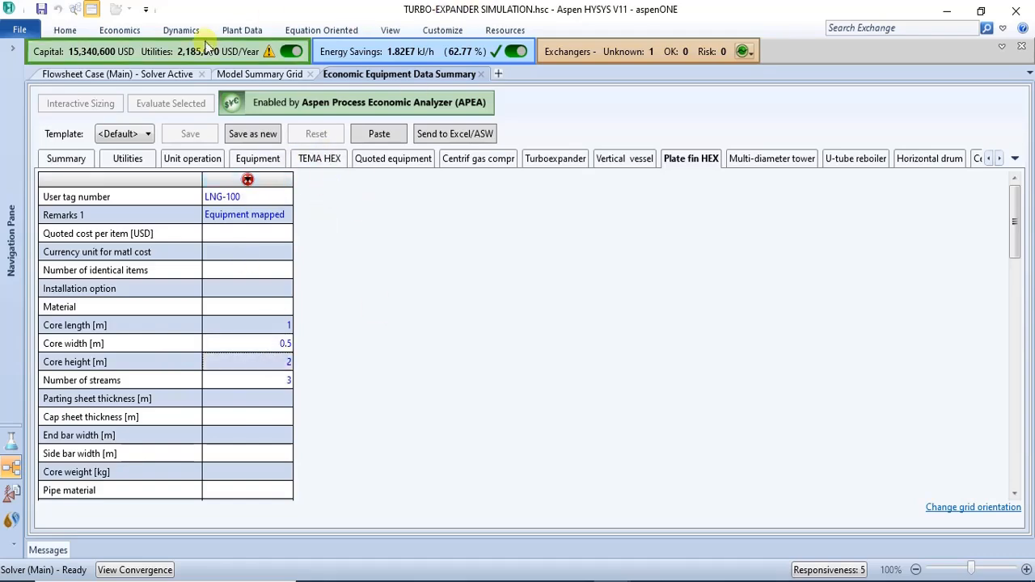
left_click(110, 31)
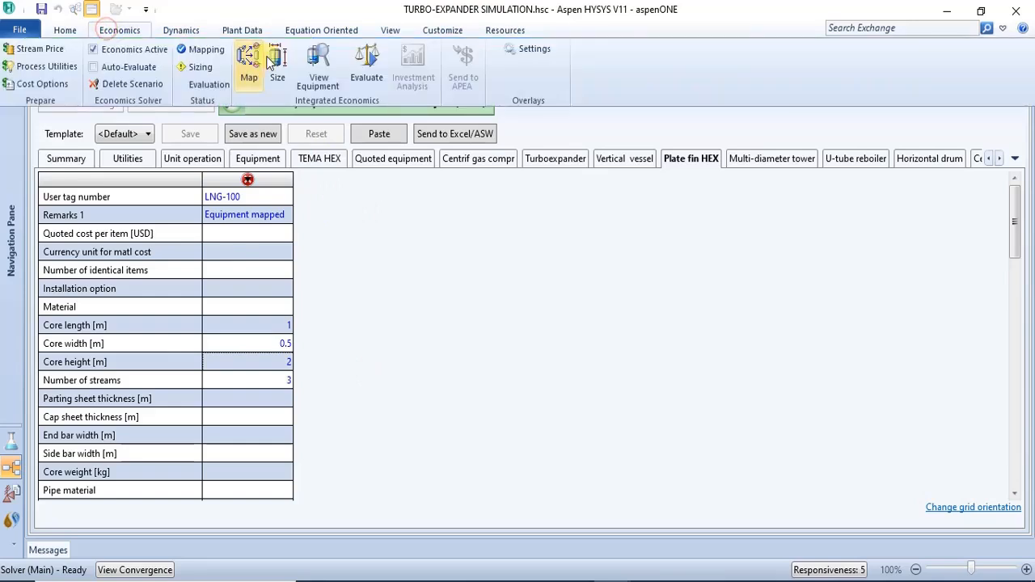
left_click(277, 73)
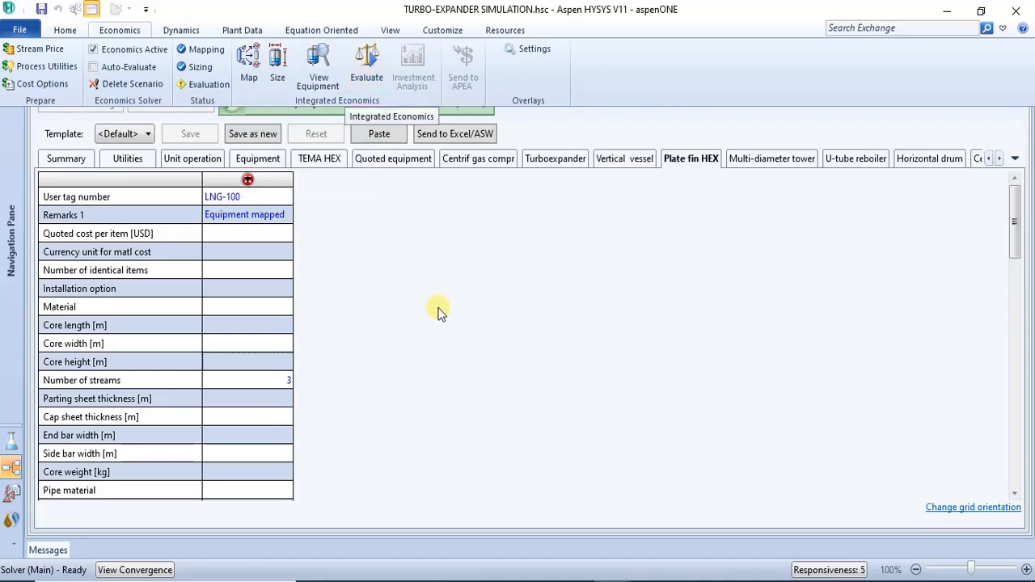
Enter the LNG-100 core dimensions again: height 2 m, length 1 m and width 0.5 m
left_click(257, 377)
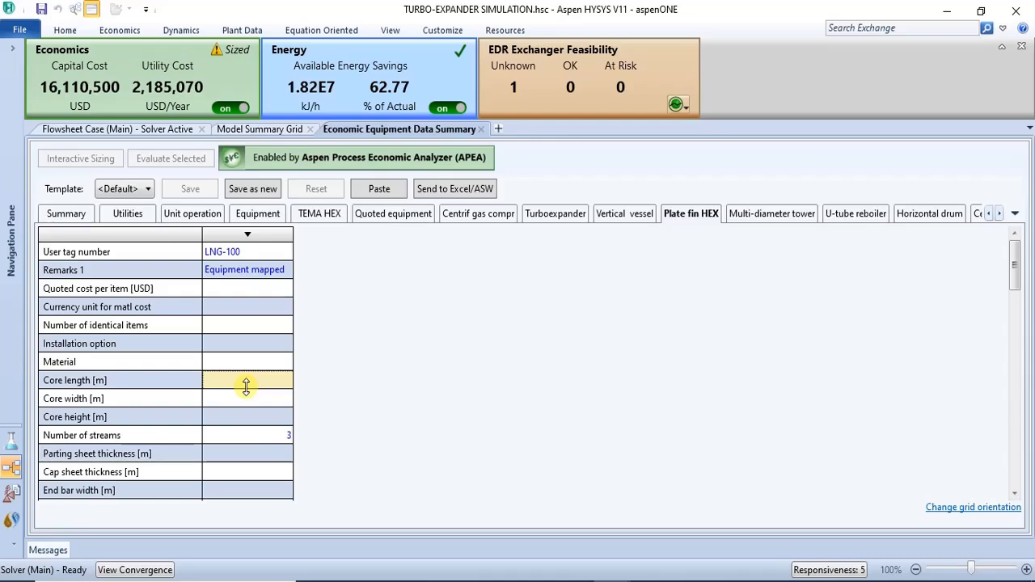
left_click(251, 420)
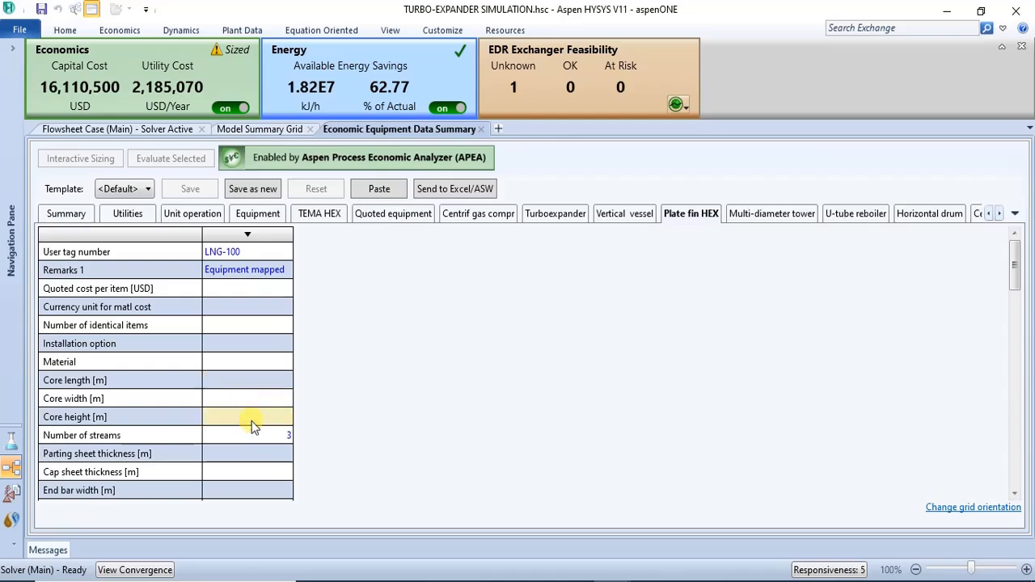
type("2")
key("Return")
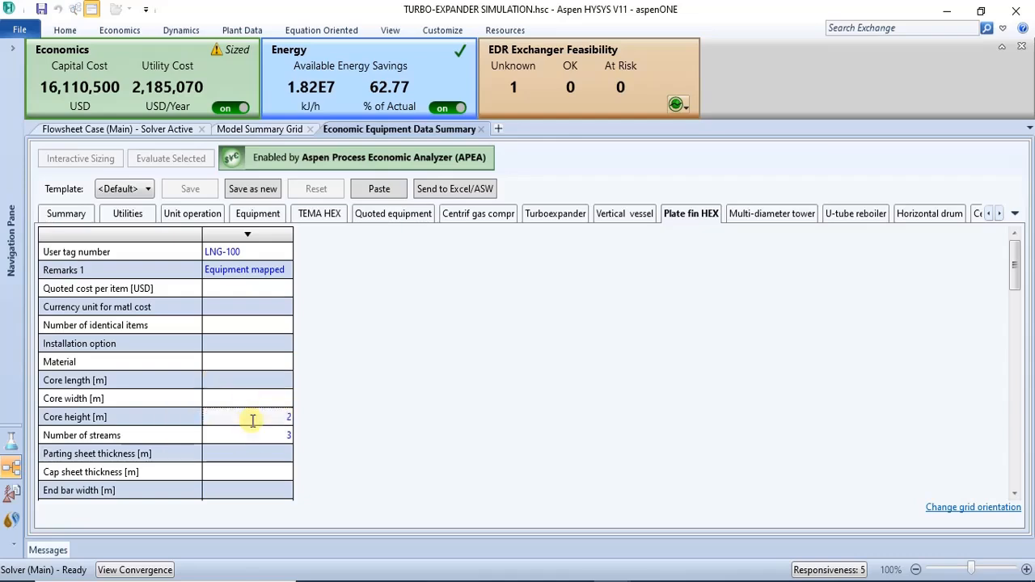
left_click(267, 382)
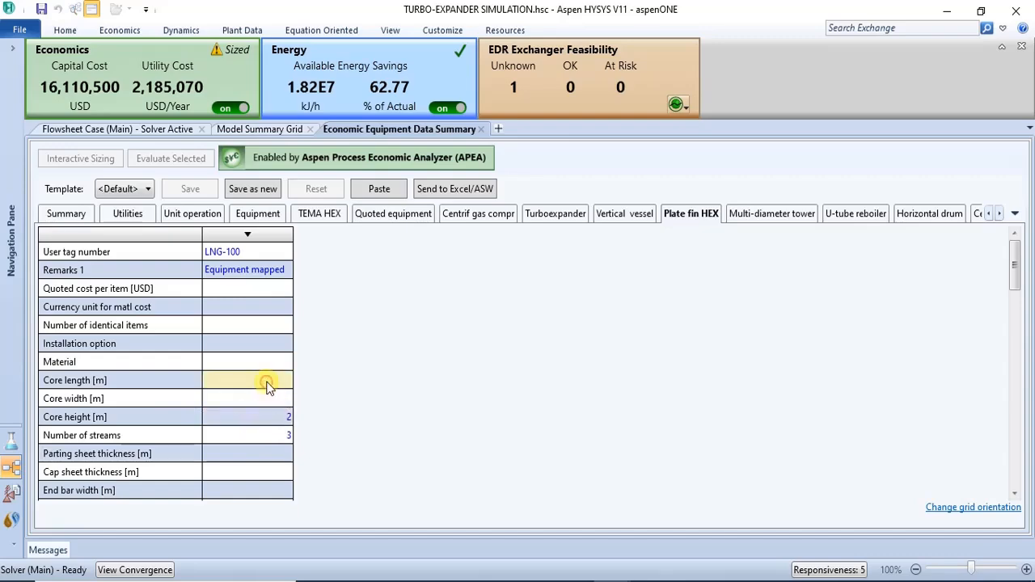
type("1")
key("Return")
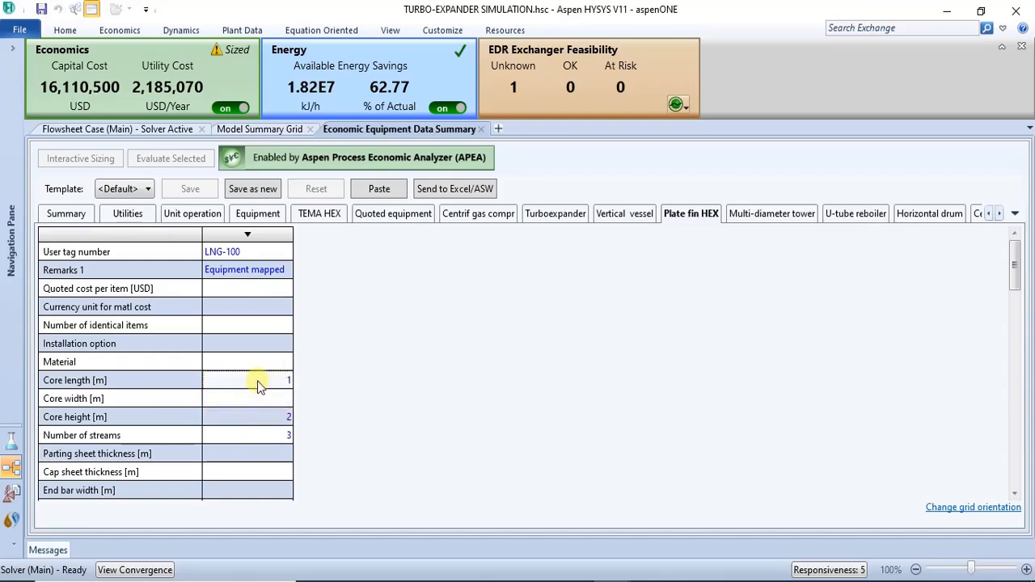
left_click(251, 397)
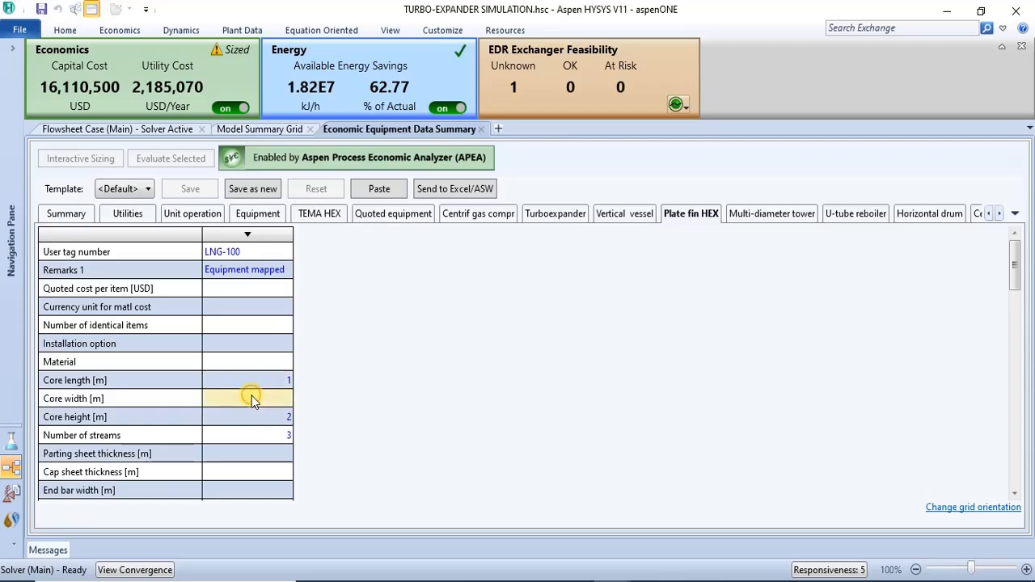
type("0.5")
key("Return")
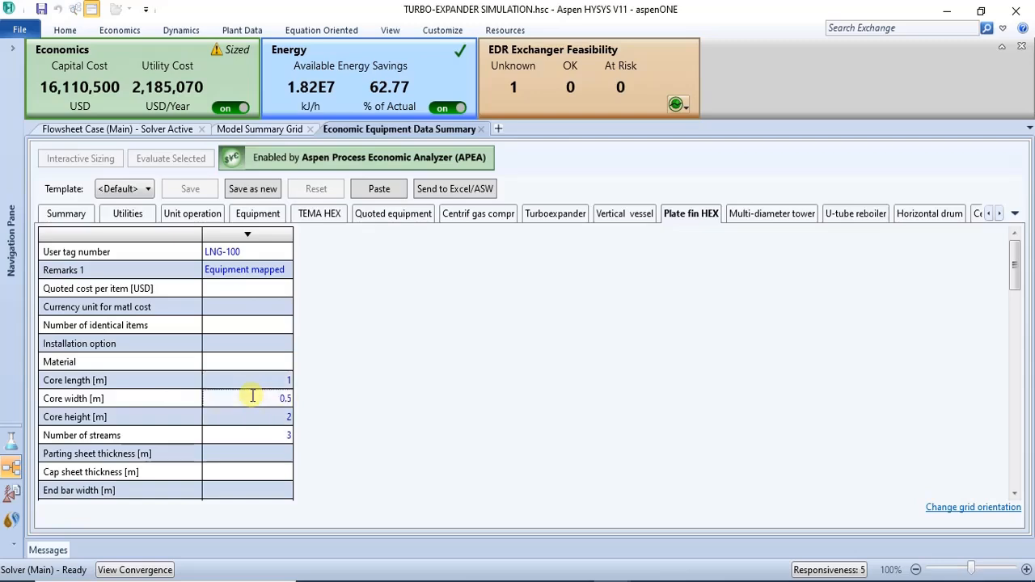
Evaluate the flowsheet economics with the entered LNG-100 core dimensions, without sizing the equipment again
left_click(114, 30)
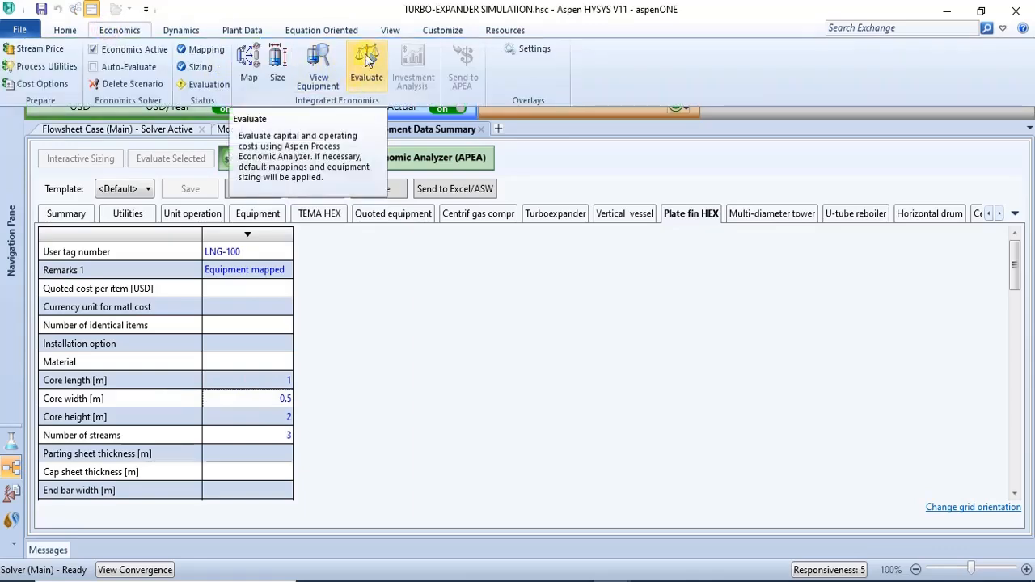
left_click(364, 63)
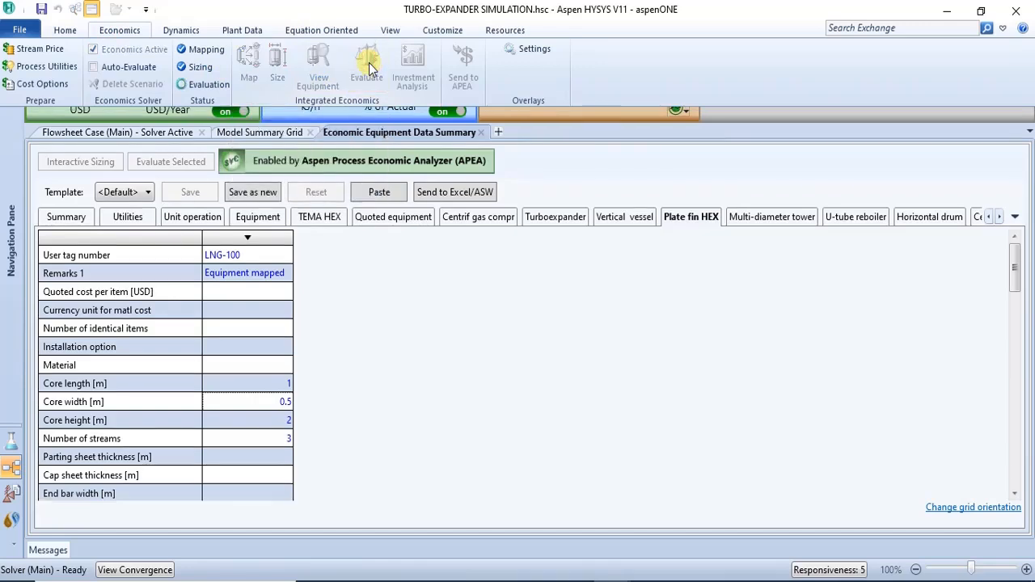
left_click(361, 301)
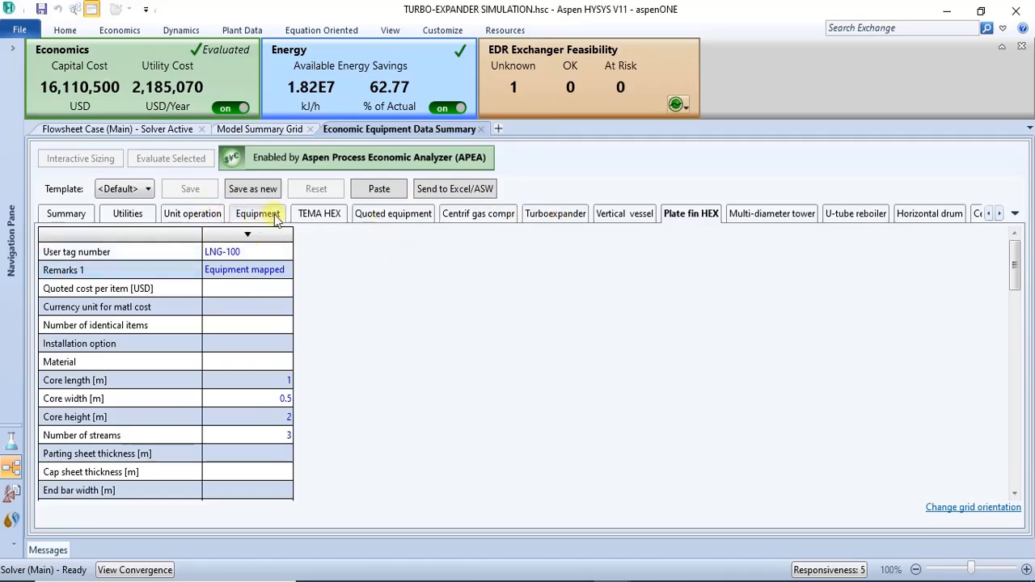
Examine the cost of each unit operation, the overall economic summary and the feed stream data in the model summary
left_click(198, 214)
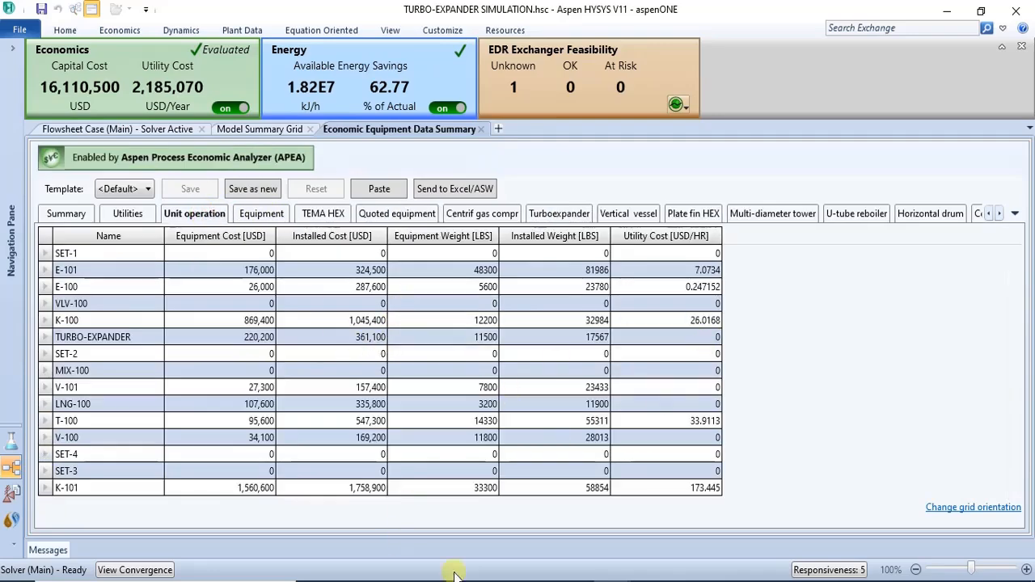
left_click(118, 32)
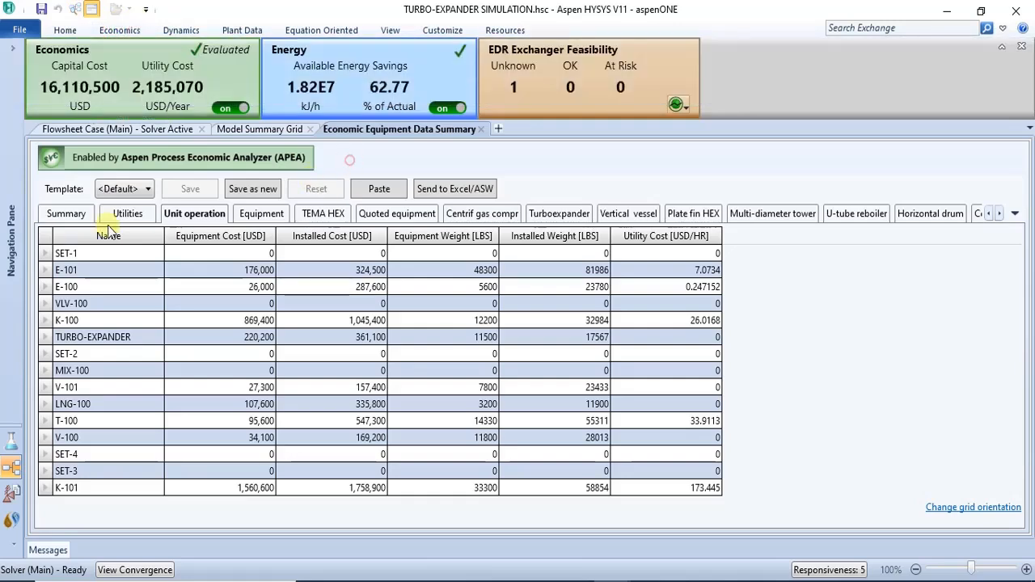
left_click(66, 213)
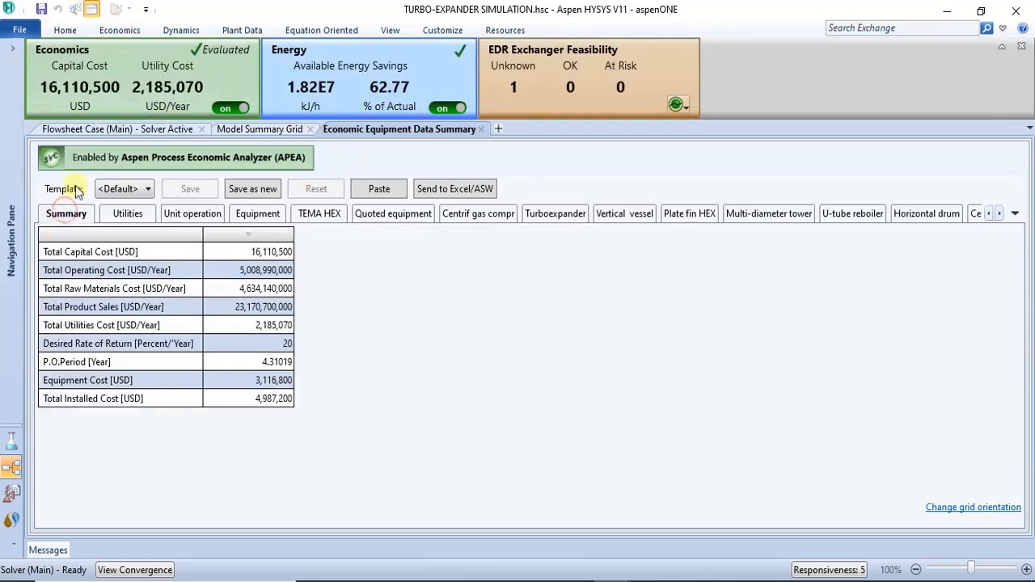
left_click(69, 129)
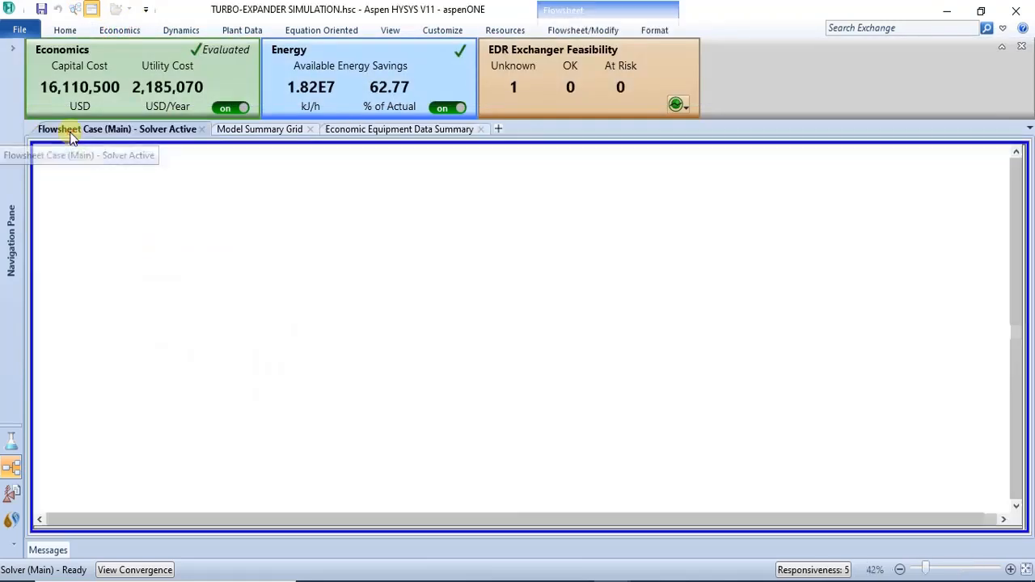
left_click(257, 129)
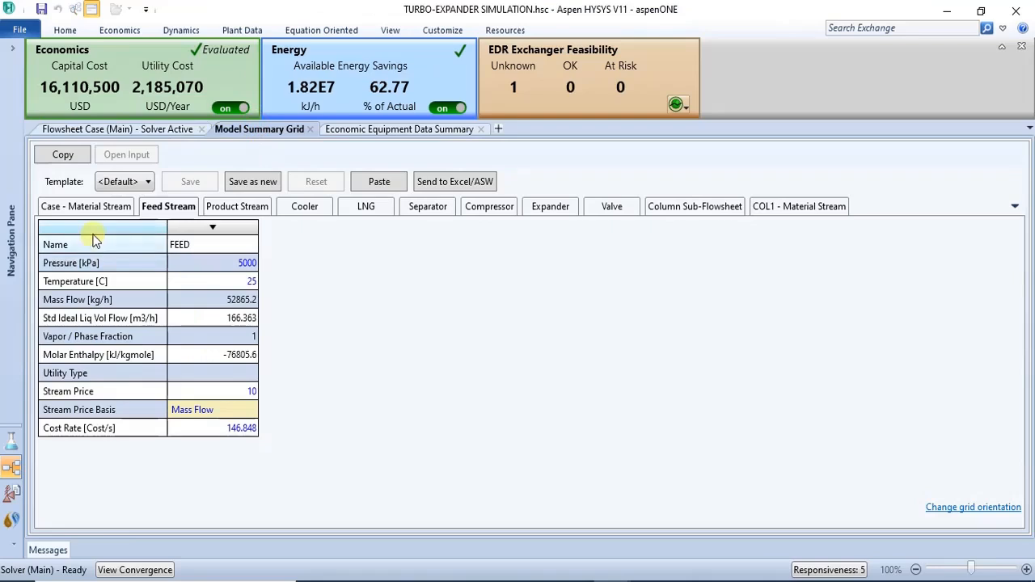
left_click(377, 131)
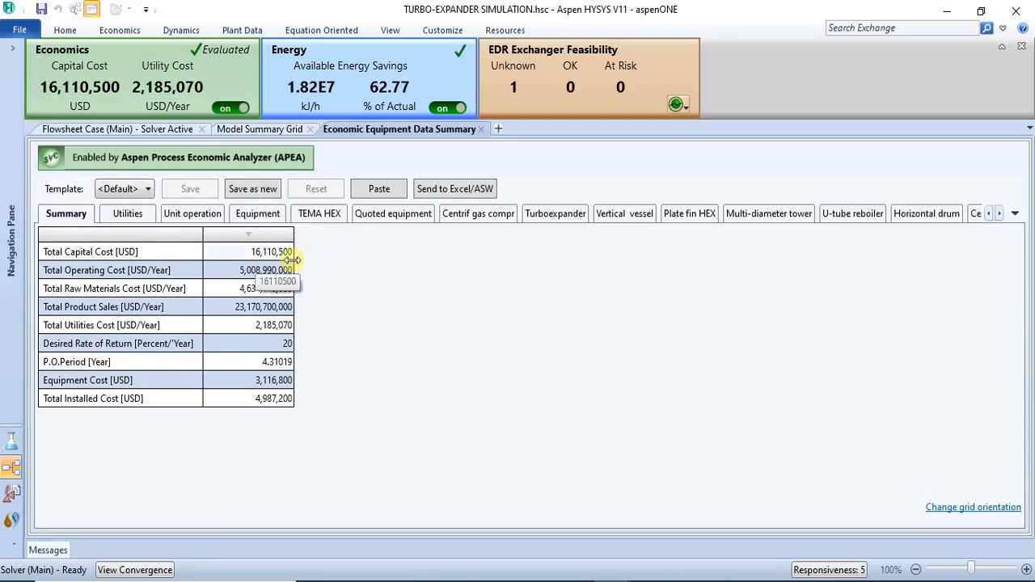
Review the centrifugal compressor and turboexpander data, and compare the costs by unit operation with those by equipment item
left_click(494, 215)
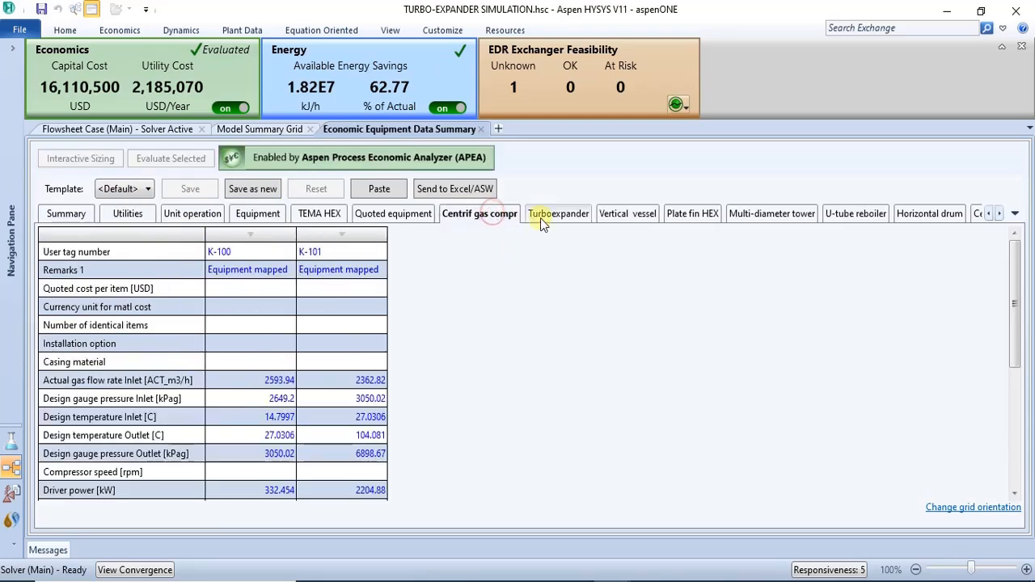
left_click(552, 219)
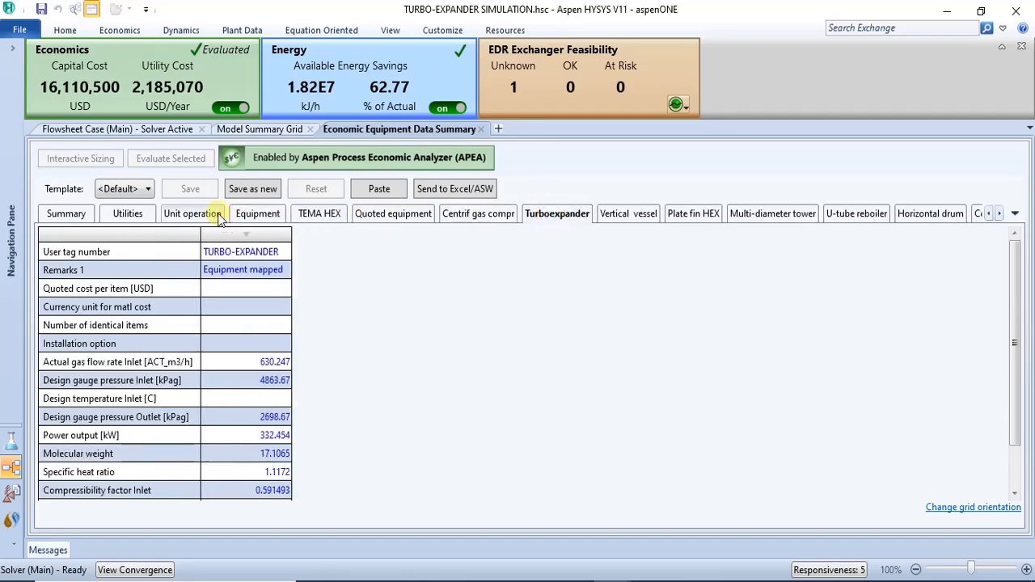
left_click(219, 217)
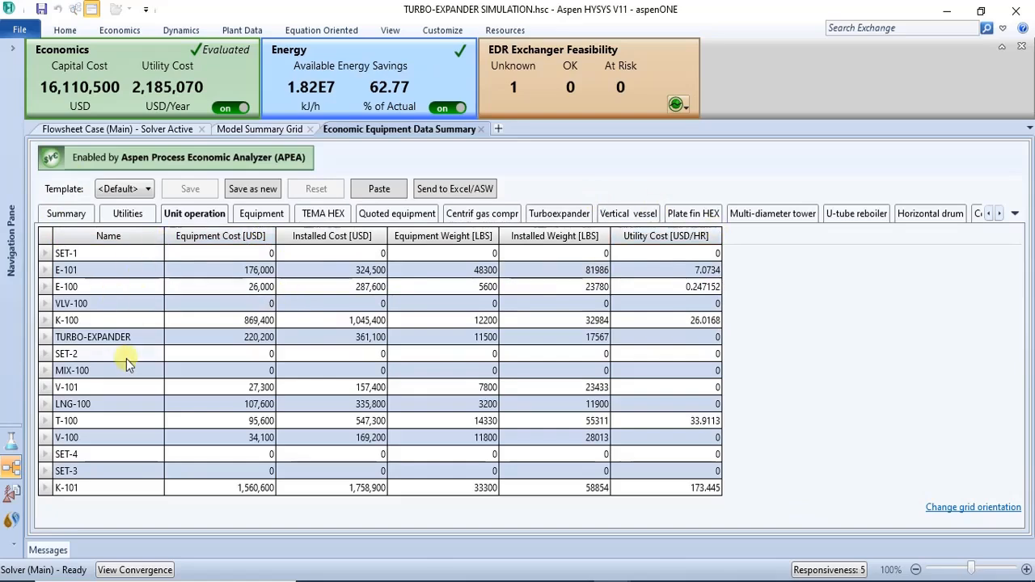
left_click(263, 214)
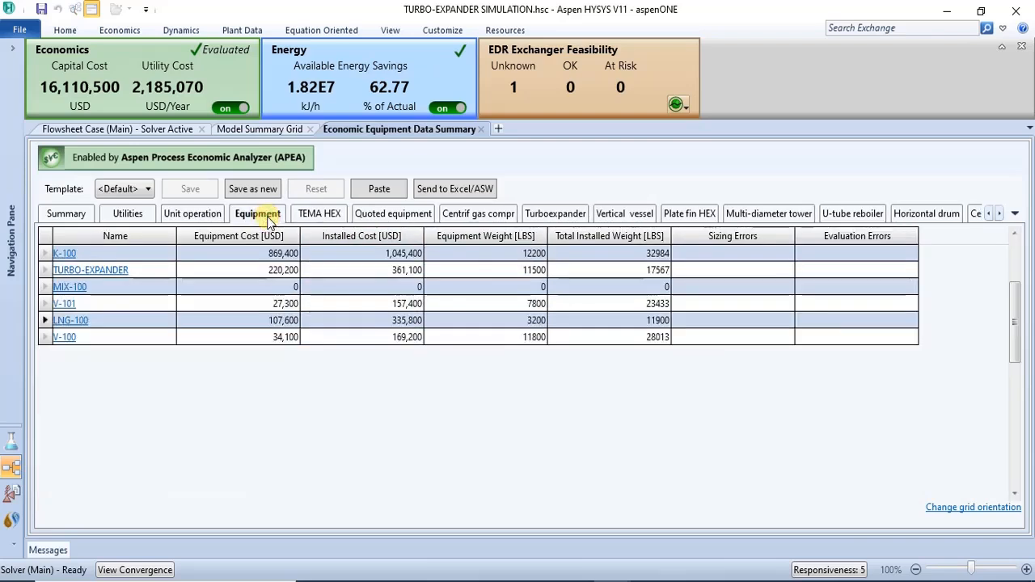
left_click(192, 214)
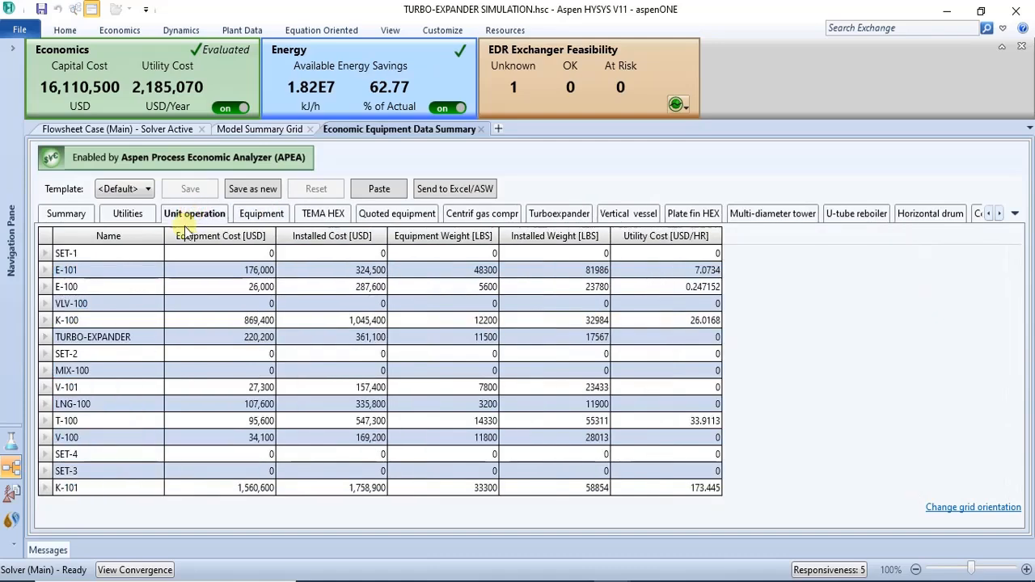
left_click(252, 214)
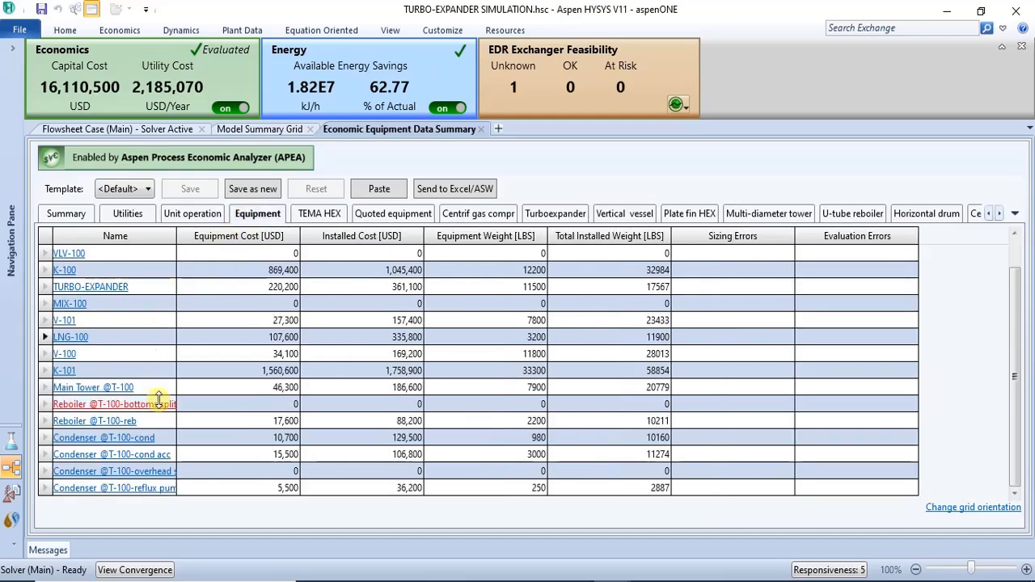
Review the costs and weights of every equipment item, and check the flowsheet layout and the palette of available models
scroll(1009, 372, "up", 2)
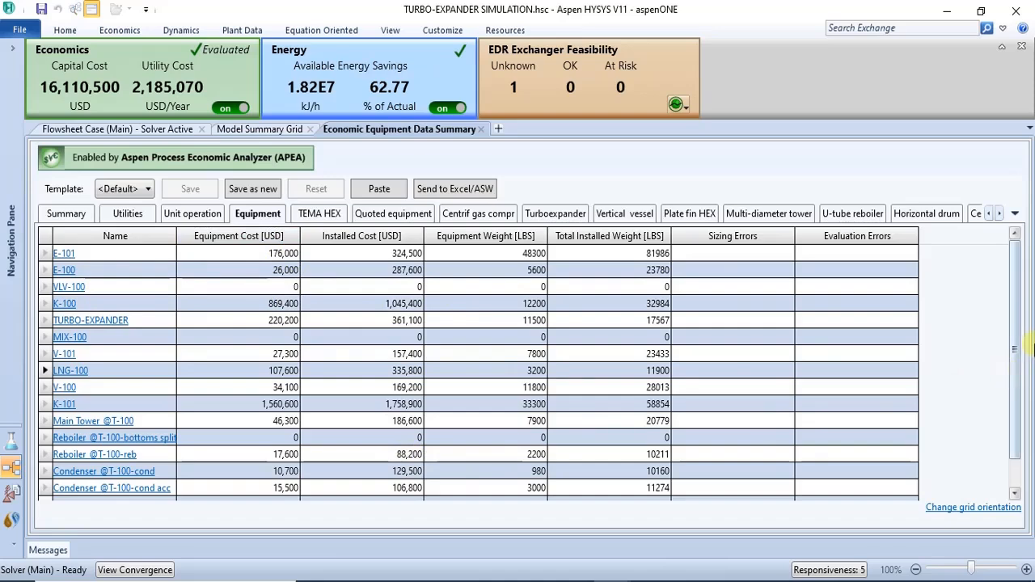
left_click_drag(1017, 346, 1026, 405)
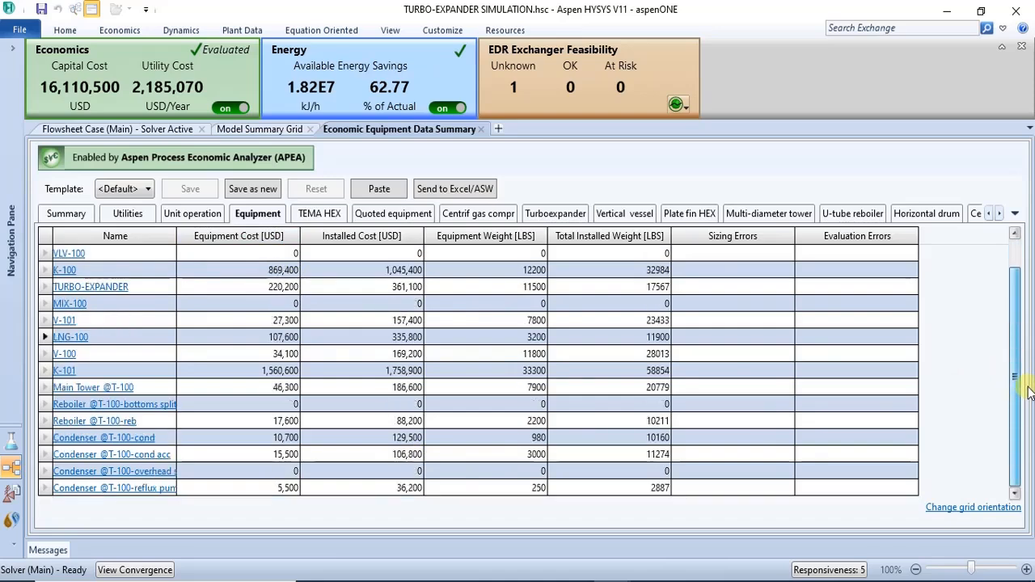
left_click_drag(1031, 364, 1026, 334)
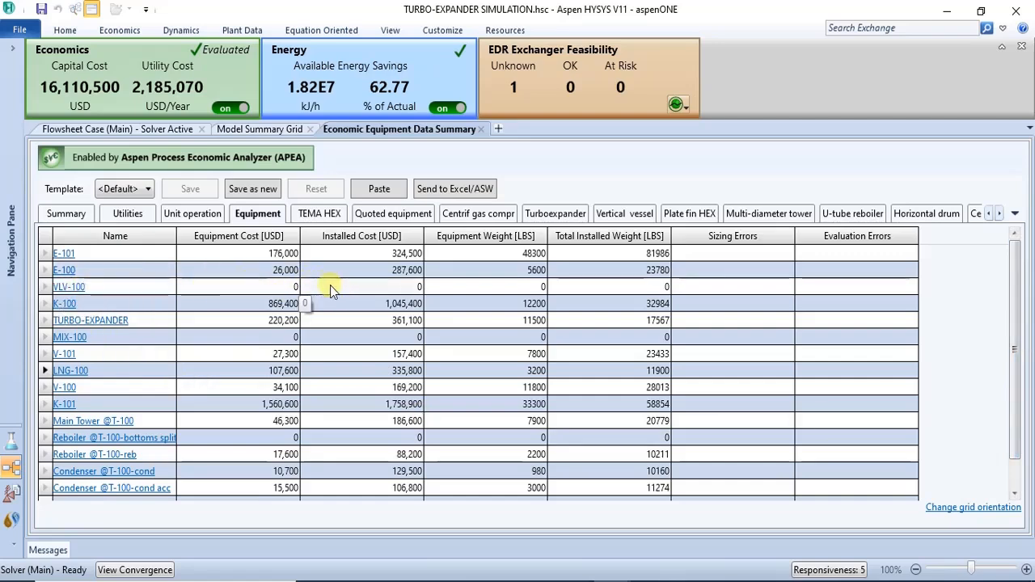
left_click(114, 132)
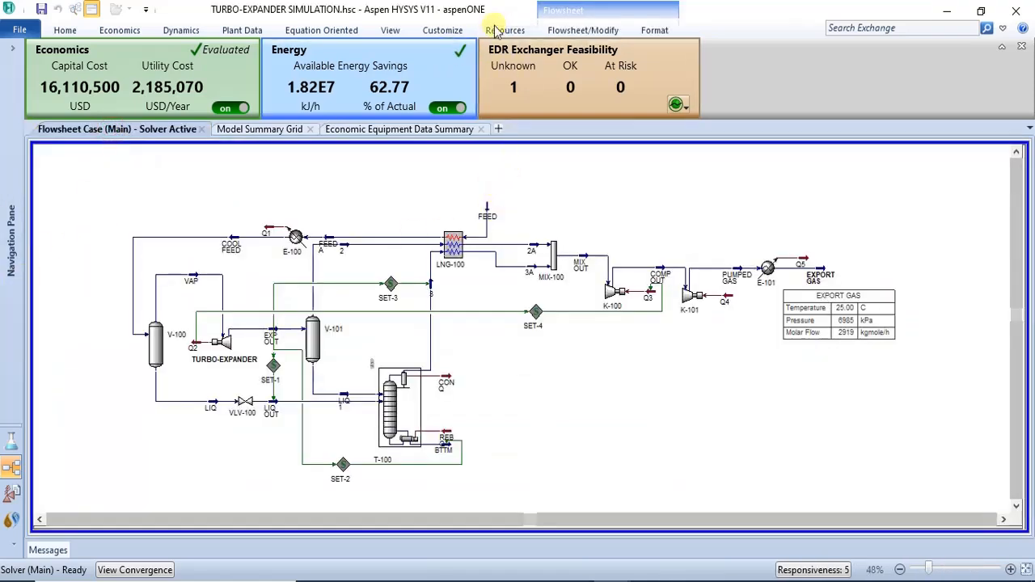
left_click(566, 29)
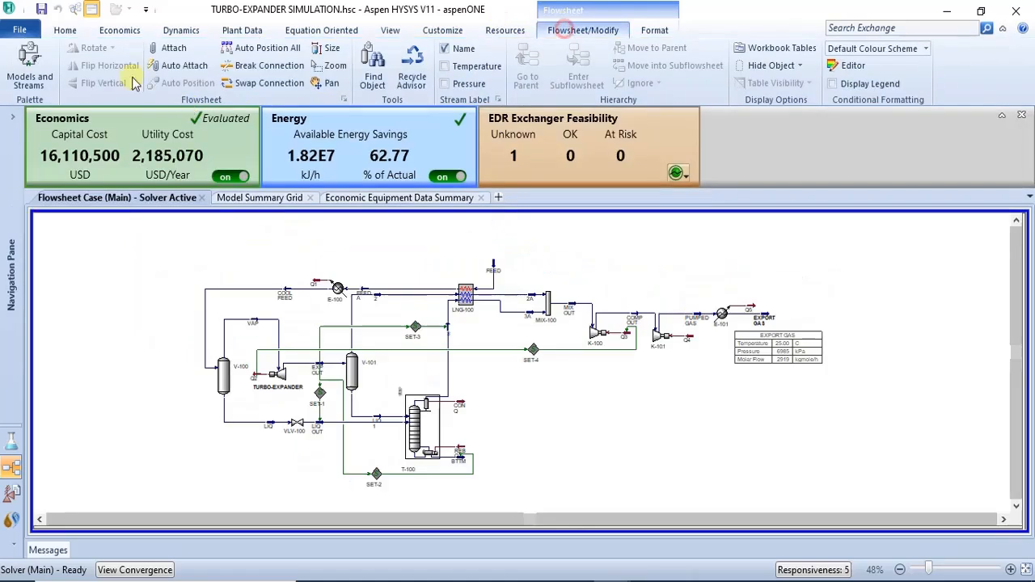
left_click(35, 76)
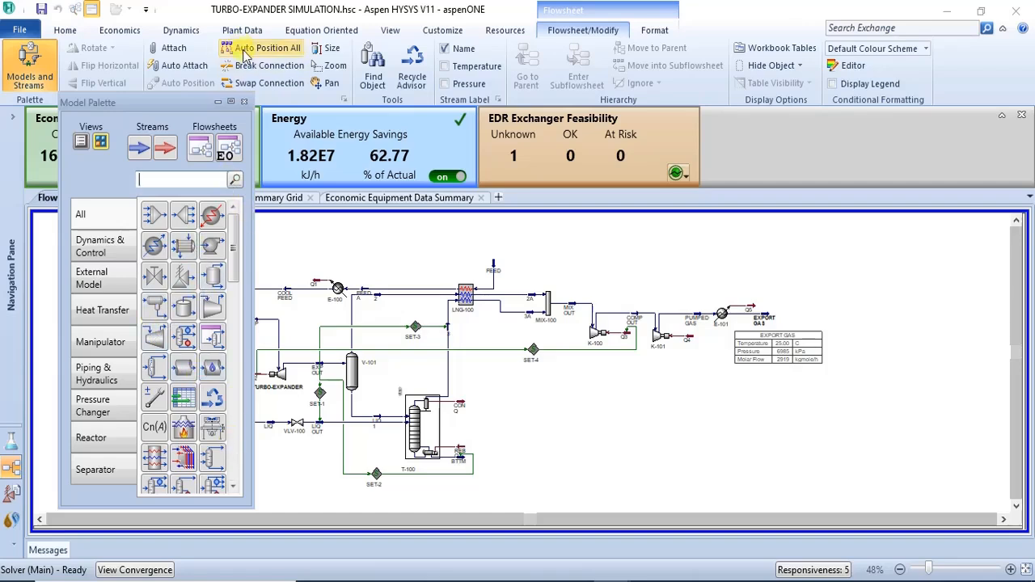
left_click(242, 104)
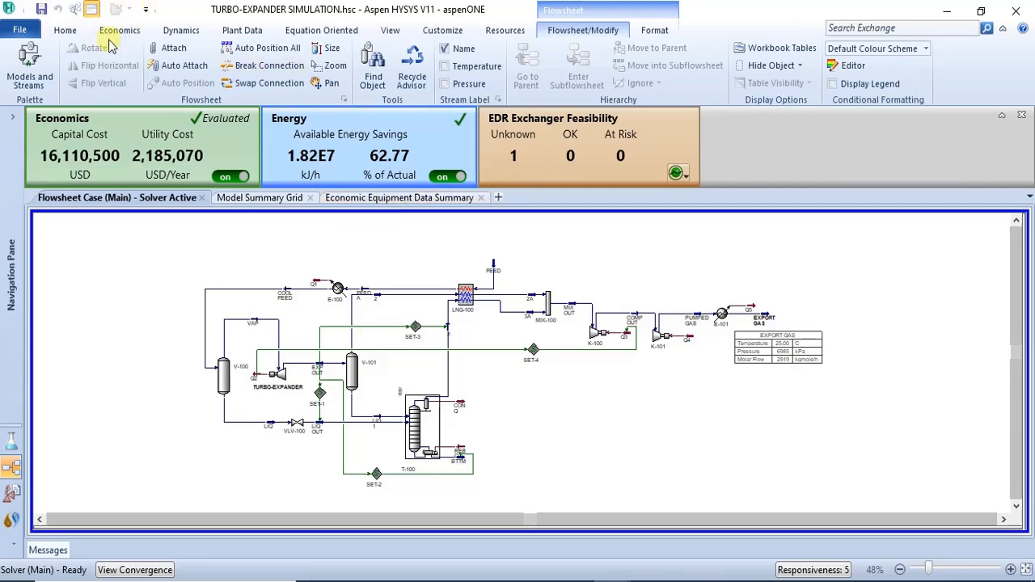
left_click(365, 199)
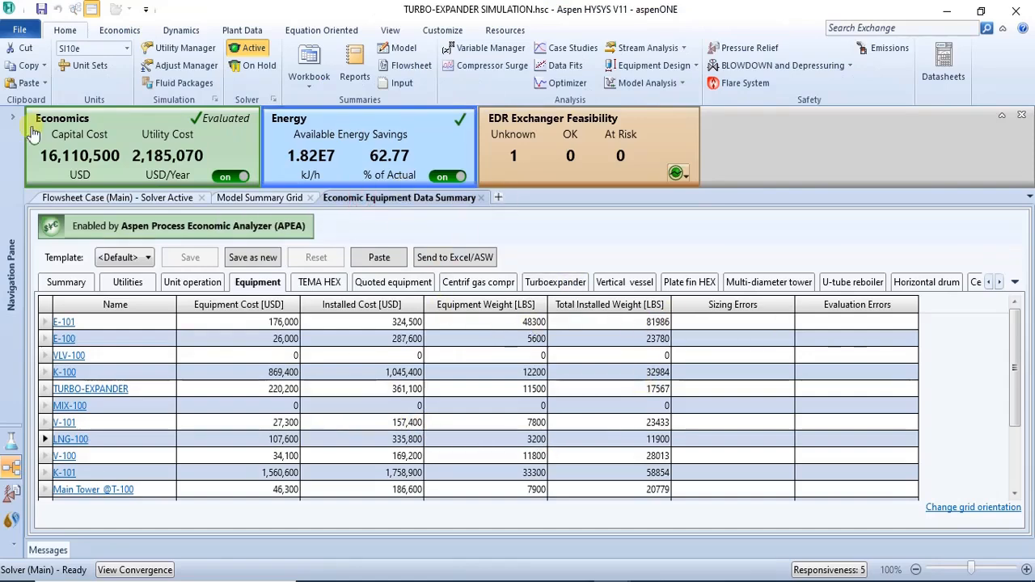
left_click(279, 360)
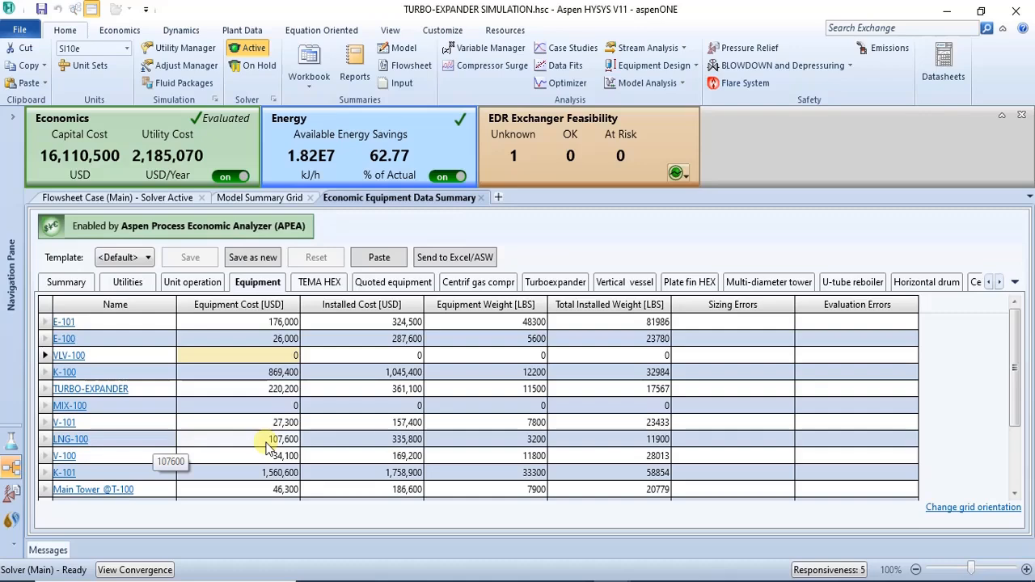
Map all unit operations on the last mapping basis, assigning MIX-100 to the equipment type Agitated tank - enclosed
left_click(120, 30)
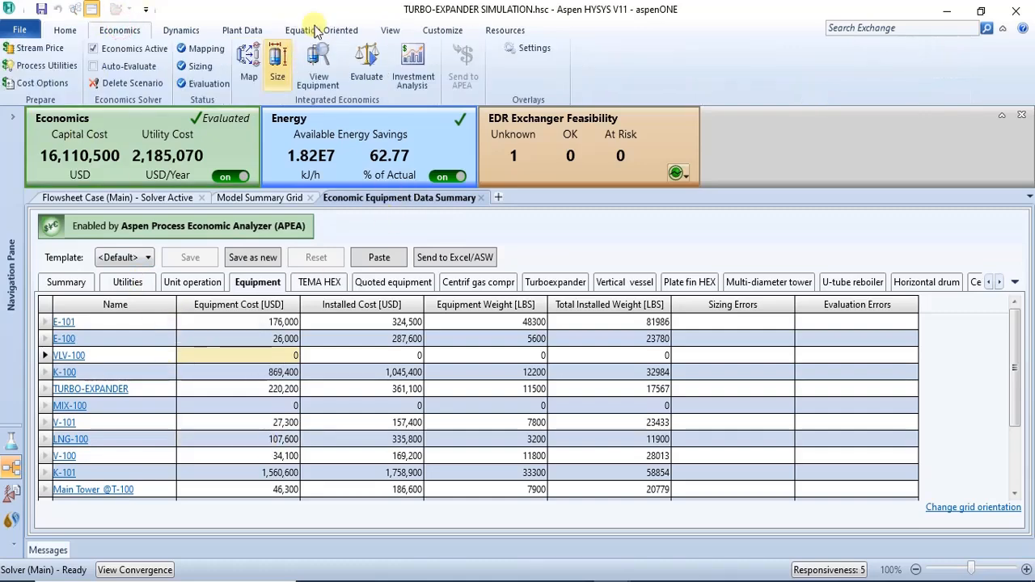
left_click(250, 64)
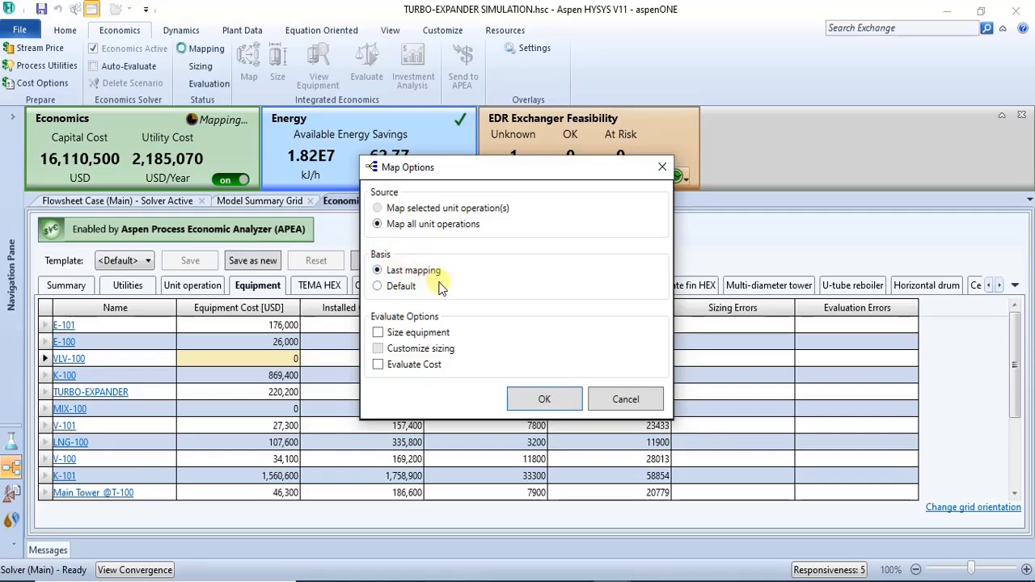
left_click(544, 399)
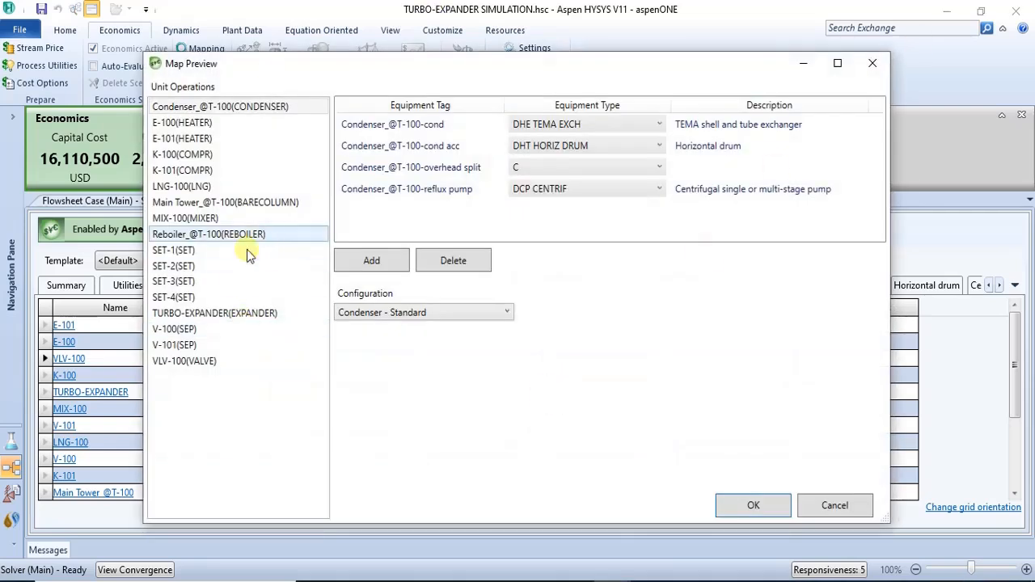
left_click(185, 218)
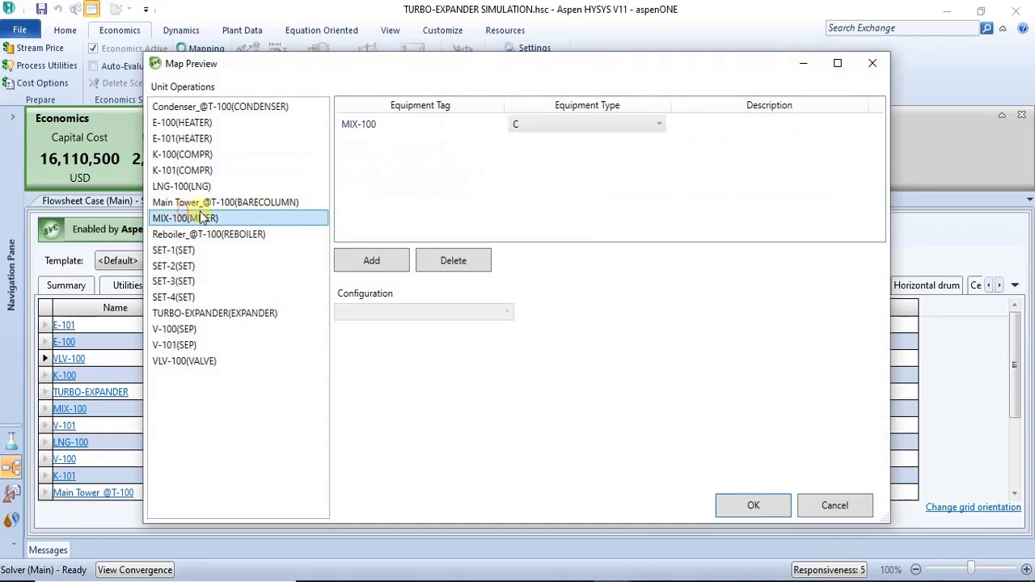
left_click(660, 127)
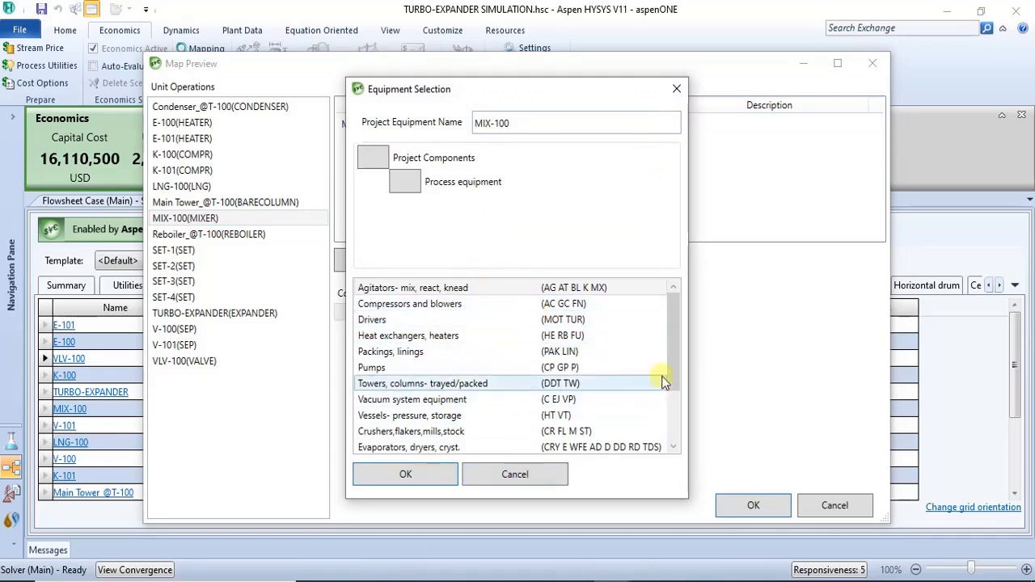
left_click_drag(676, 345, 684, 324)
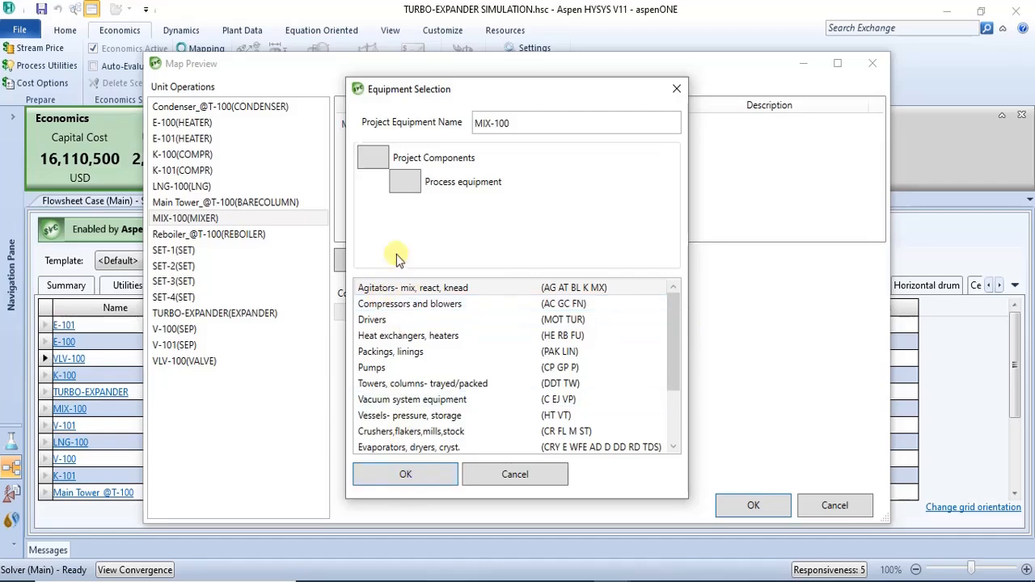
left_click(418, 480)
left_click(388, 304)
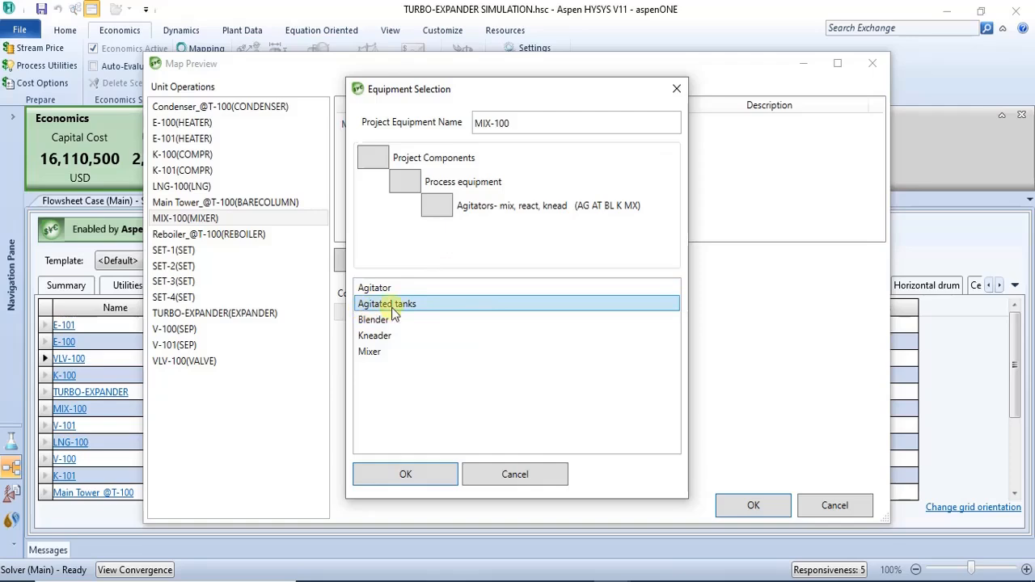
left_click(419, 475)
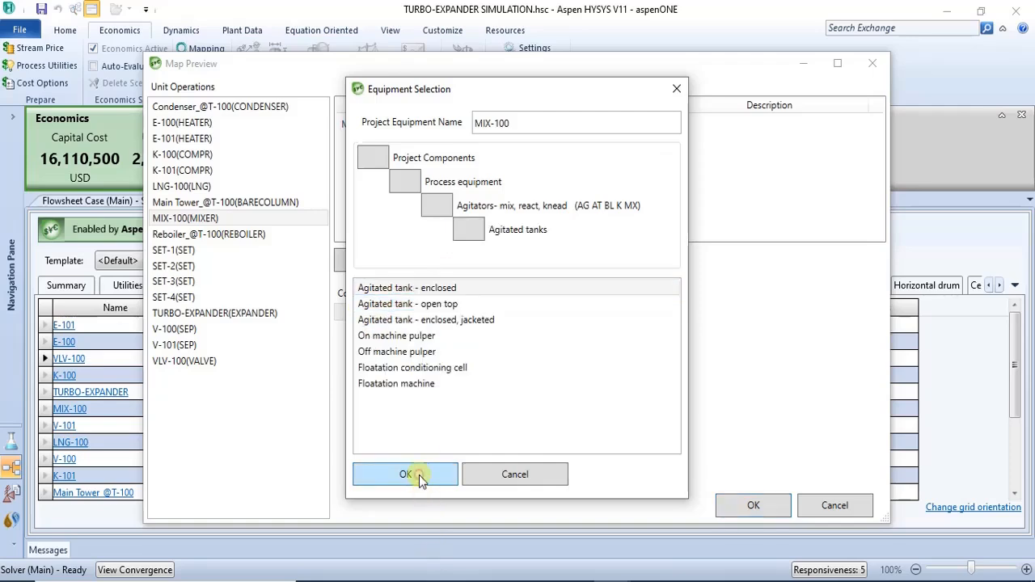
left_click(379, 290)
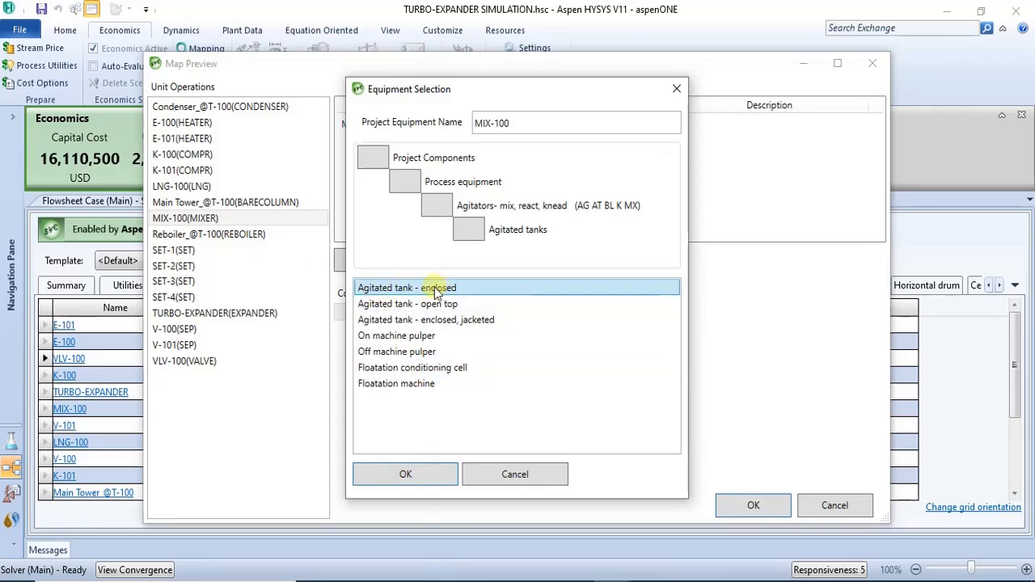
left_click(375, 477)
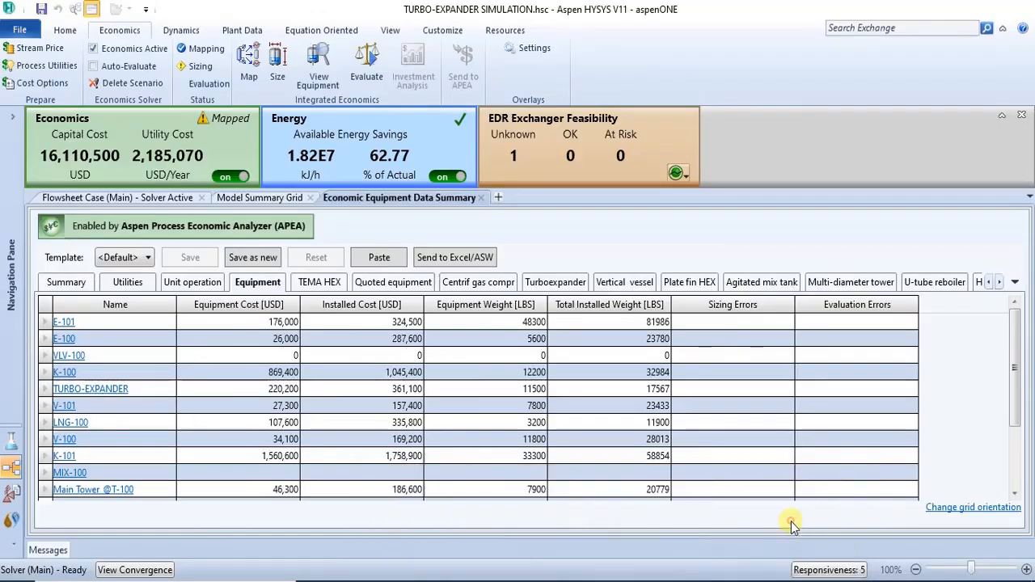
left_click(790, 521)
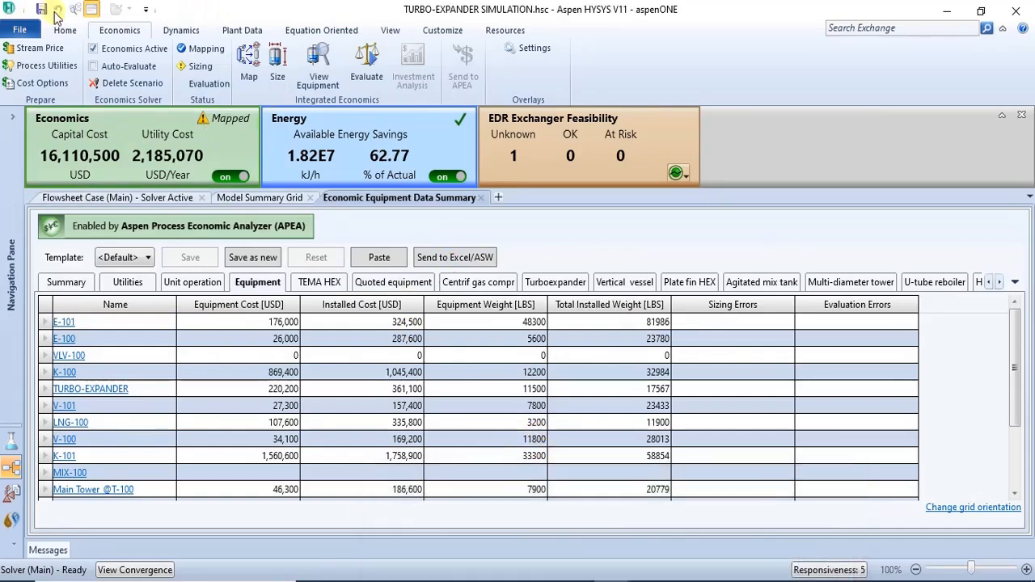
Try to size the equipment with MIX-100 mapped as an enclosed agitated tank, and check the sizing errors
left_click(279, 65)
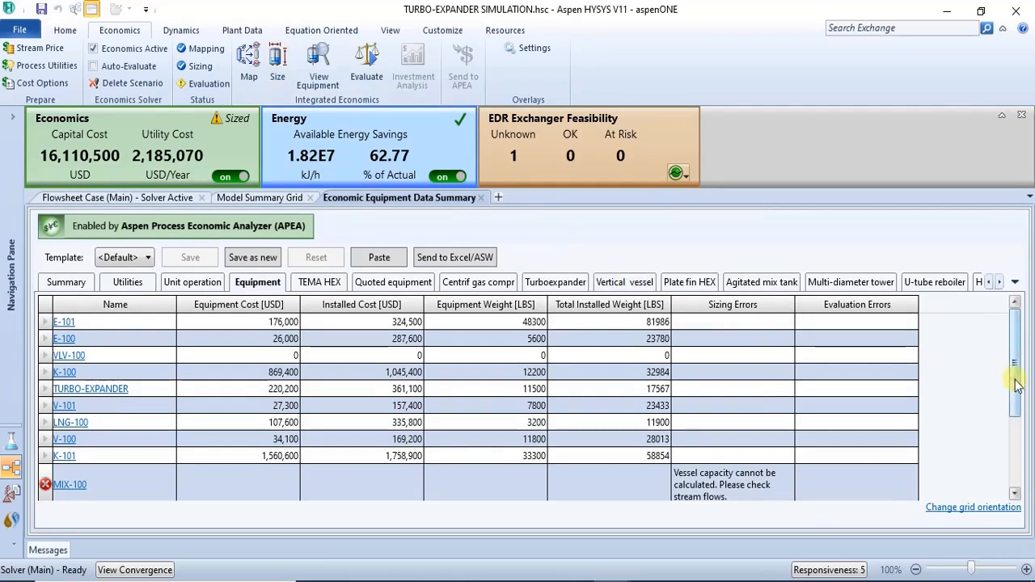
left_click_drag(1011, 365, 1026, 418)
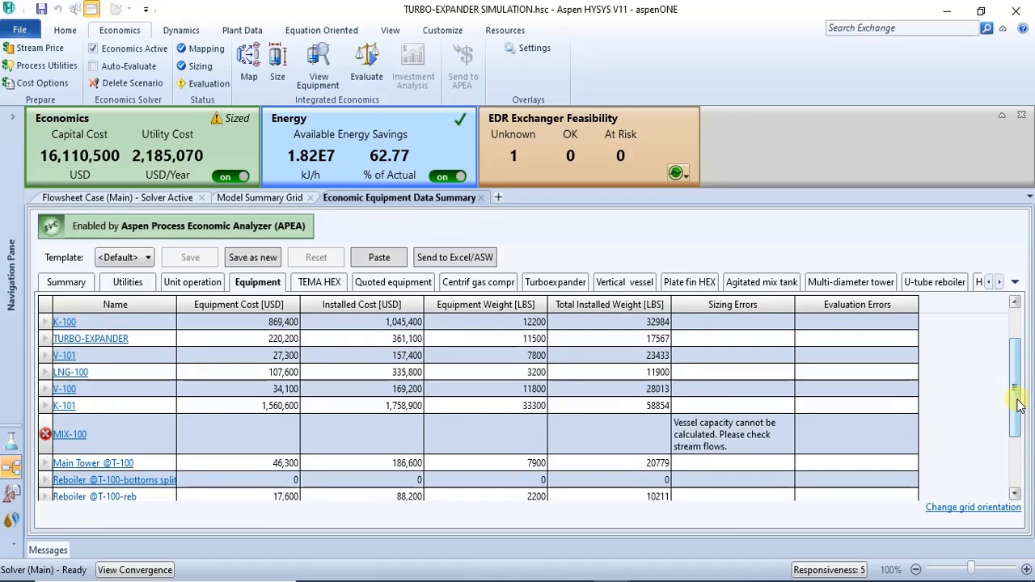
scroll(734, 427, "down", 1)
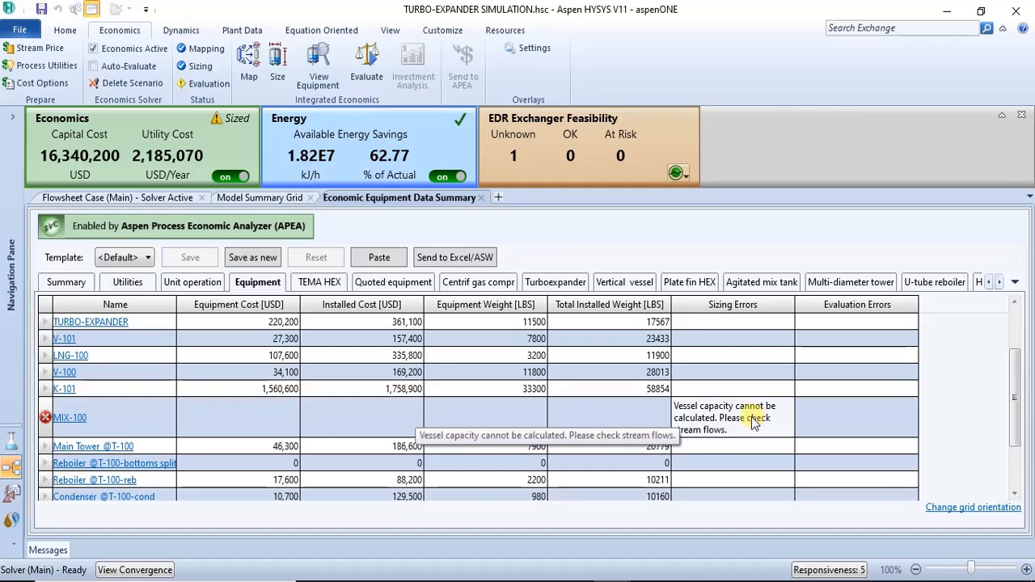
Map all unit operations on the last mapping basis, changing the MIX-100 equipment type to Static mixer
left_click(254, 71)
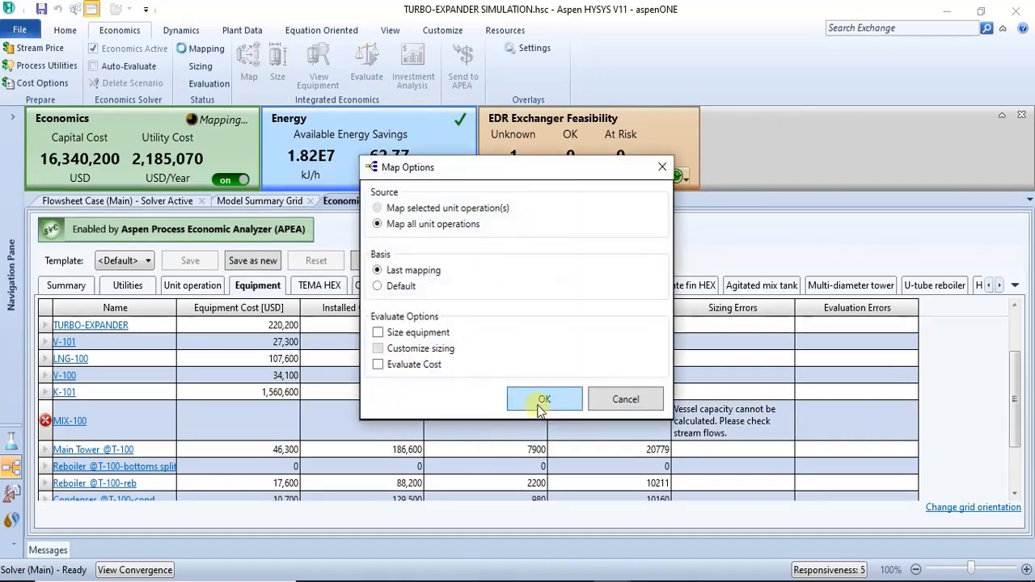
left_click(541, 404)
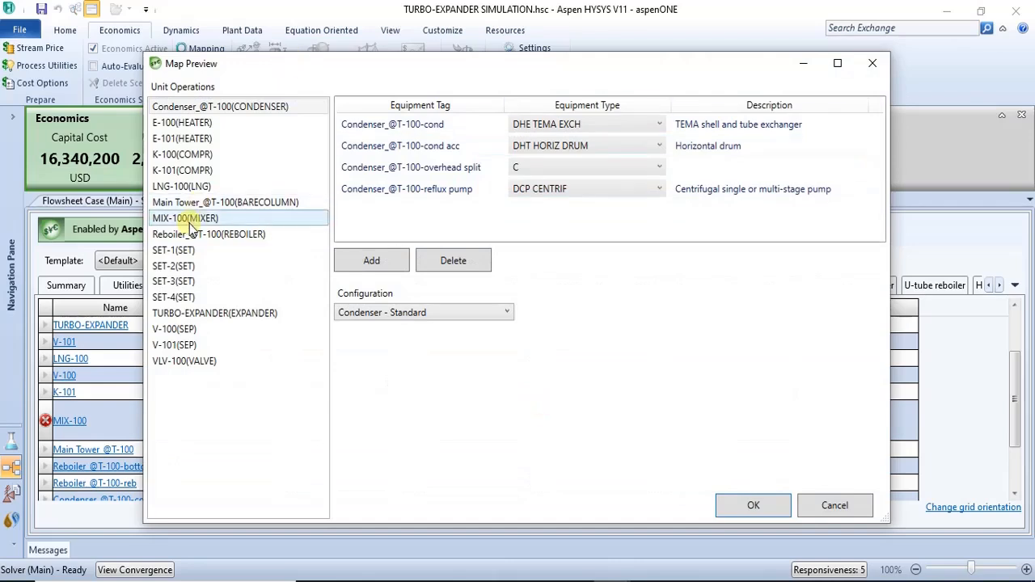
left_click(187, 221)
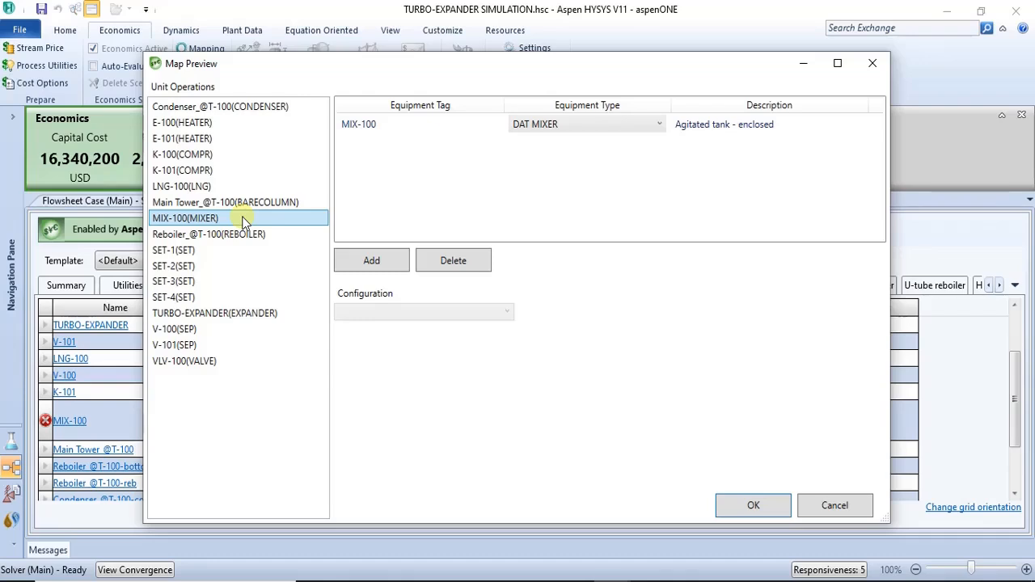
left_click(661, 126)
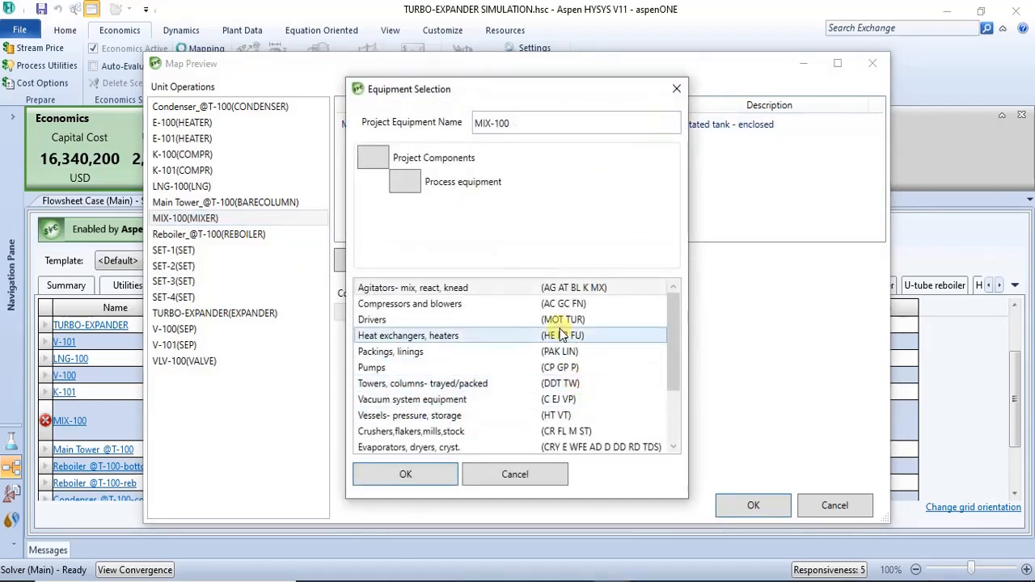
left_click(391, 474)
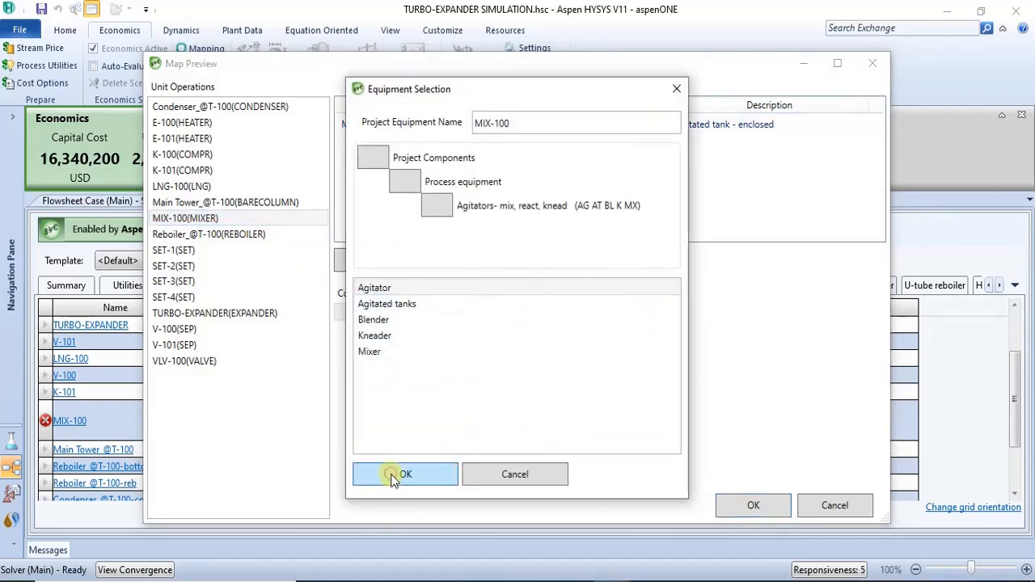
left_click(377, 354)
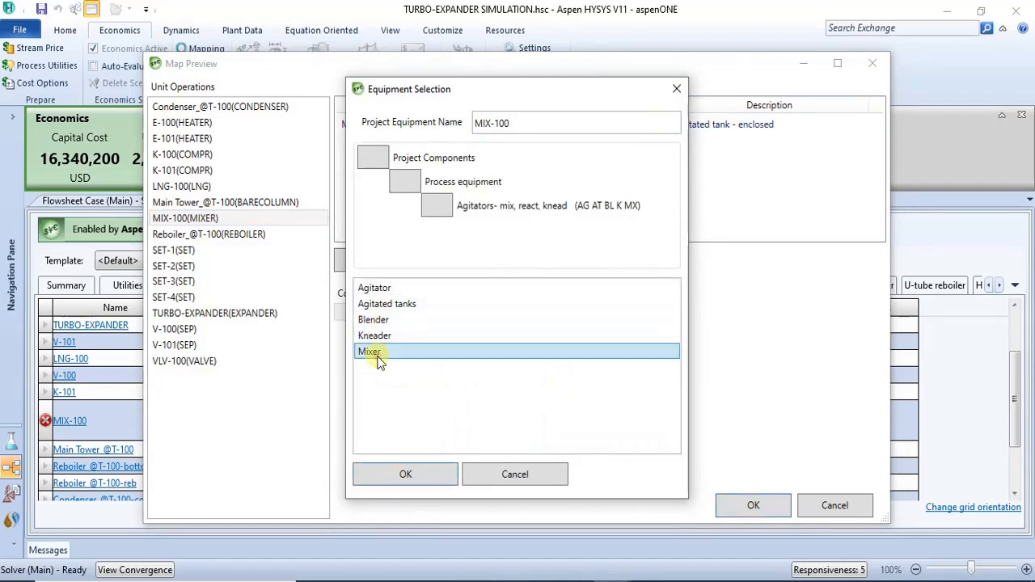
left_click(406, 475)
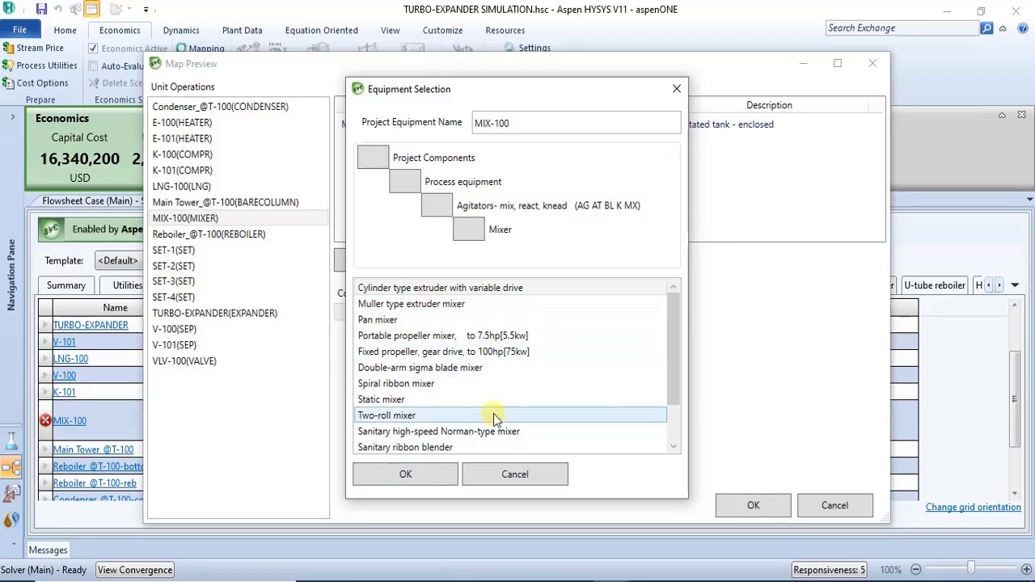
left_click(459, 399)
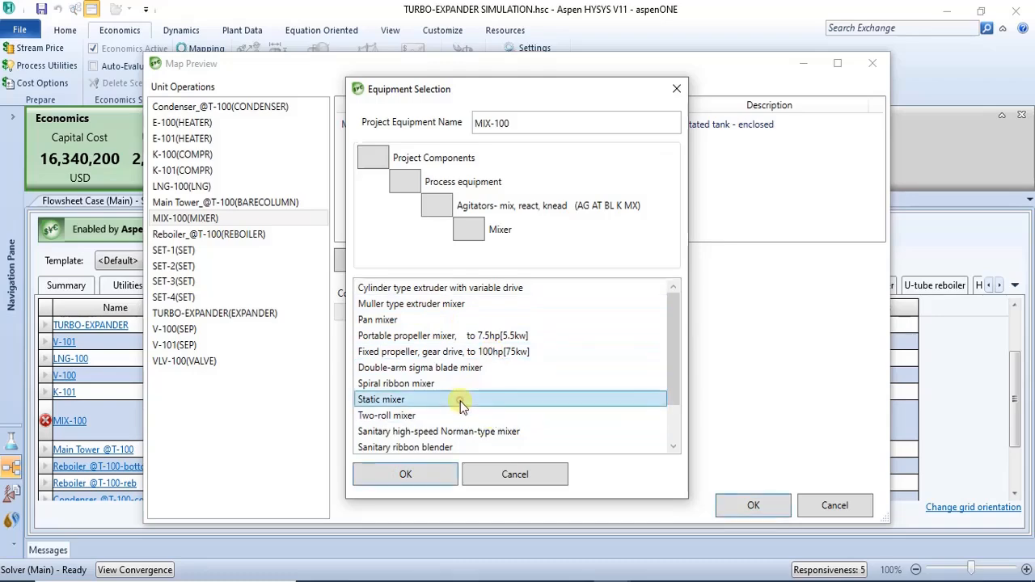
left_click(406, 475)
left_click(751, 506)
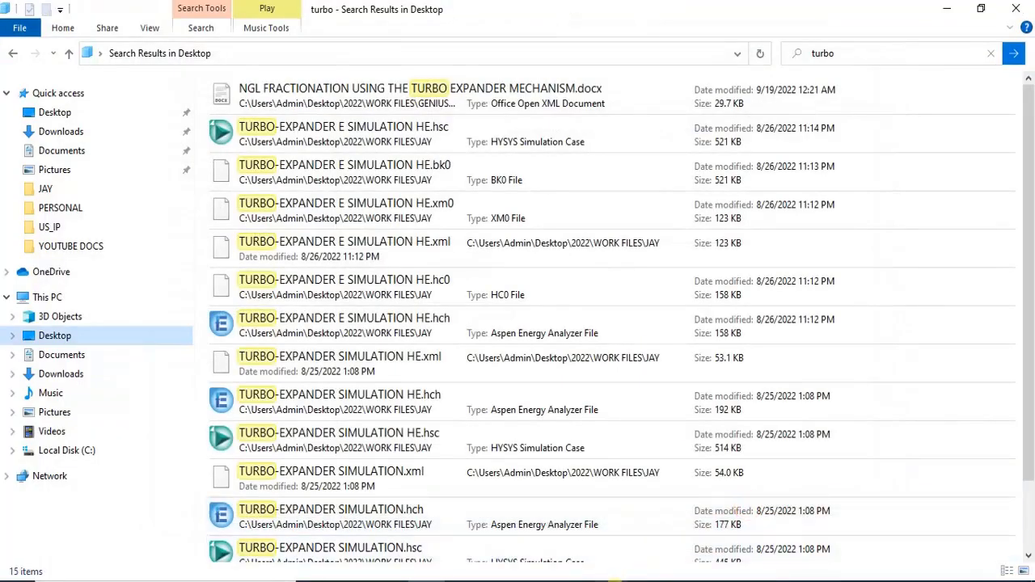
Switch back to the Aspen HYSYS turbo-expander simulation and size the equipment with MIX-100 mapped as a static mixer
mouse_move(615, 581)
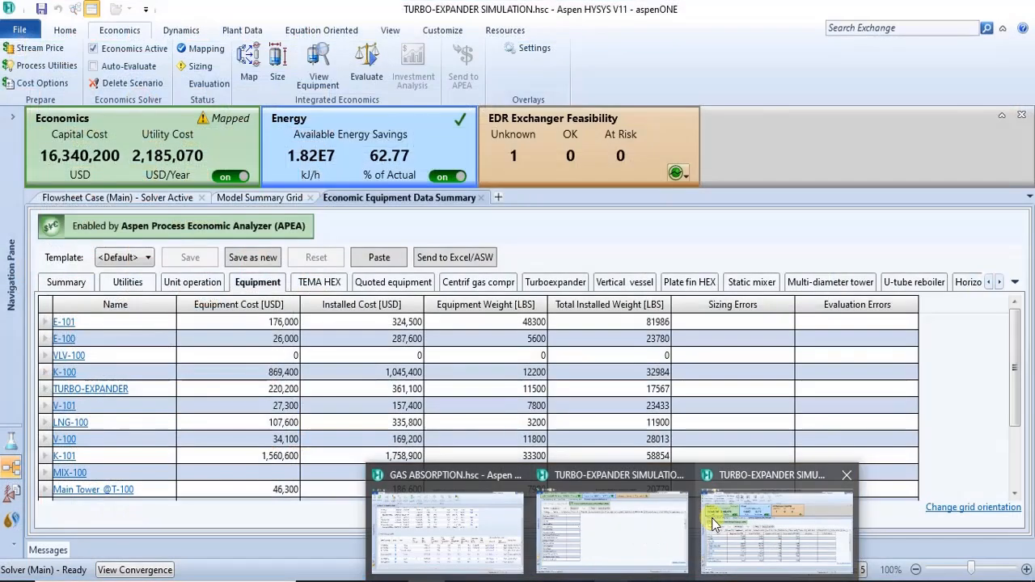
left_click(714, 524)
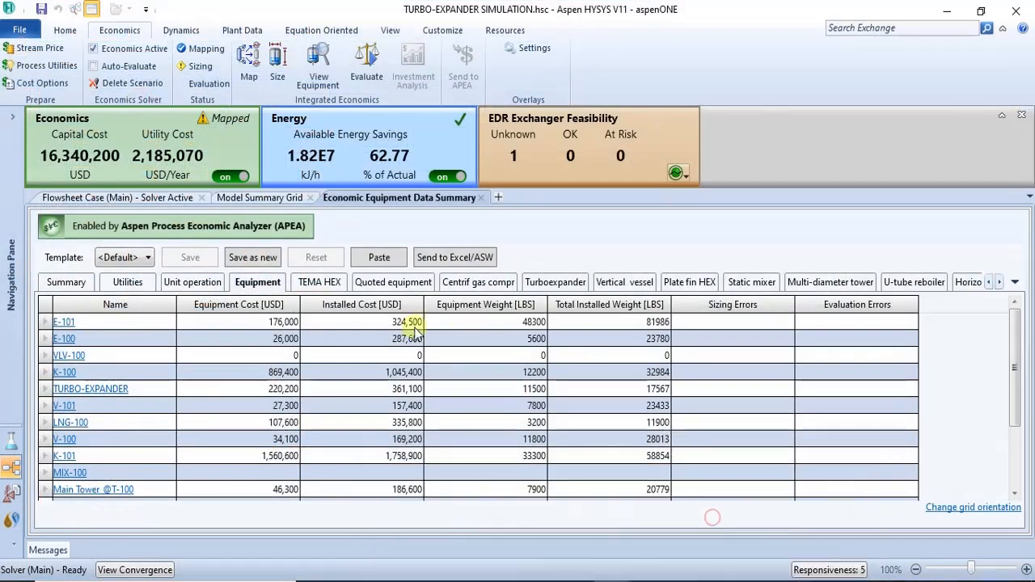
left_click(283, 56)
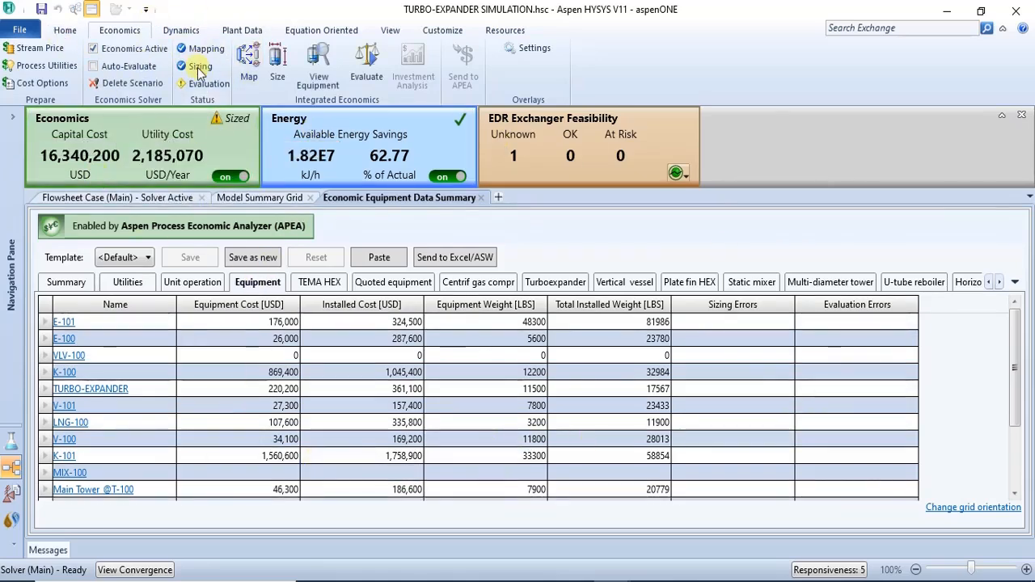
Run the economic evaluation of the sized equipment and check the evaluation errors throughout the equipment list
mouse_move(1013, 333)
left_mouse_down()
mouse_move(1033, 443)
mouse_move(1030, 328)
left_mouse_up()
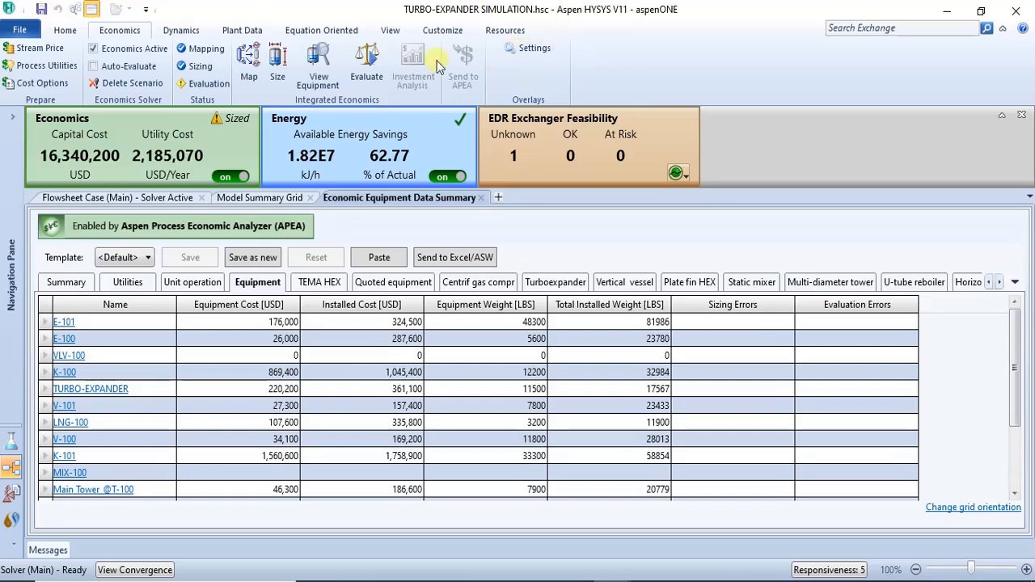
left_click(366, 61)
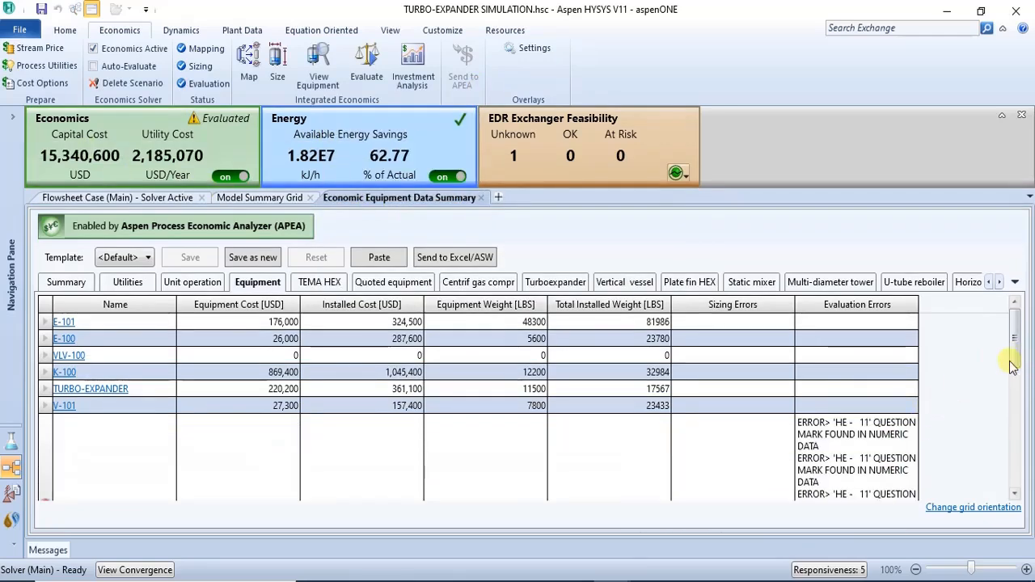
left_click_drag(1017, 345, 1029, 573)
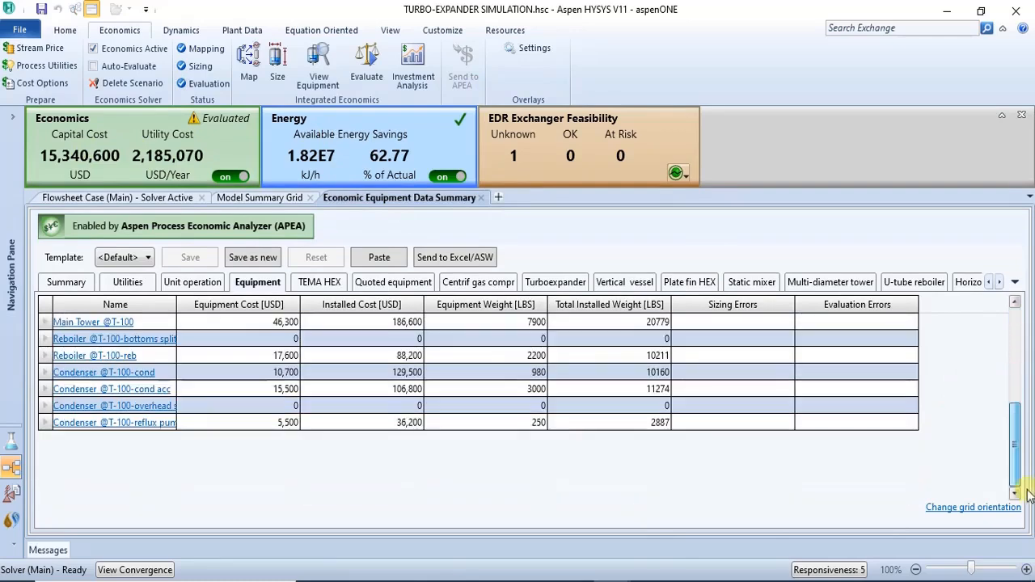
mouse_move(1015, 448)
left_mouse_down()
mouse_move(1014, 393)
mouse_move(1024, 432)
left_mouse_up()
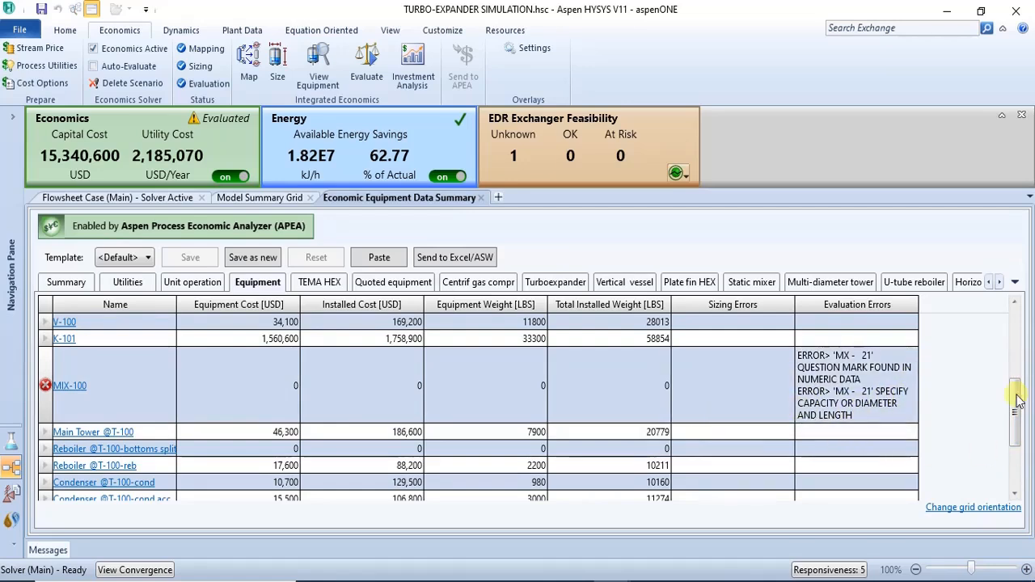
scroll(1017, 388, "down", 5)
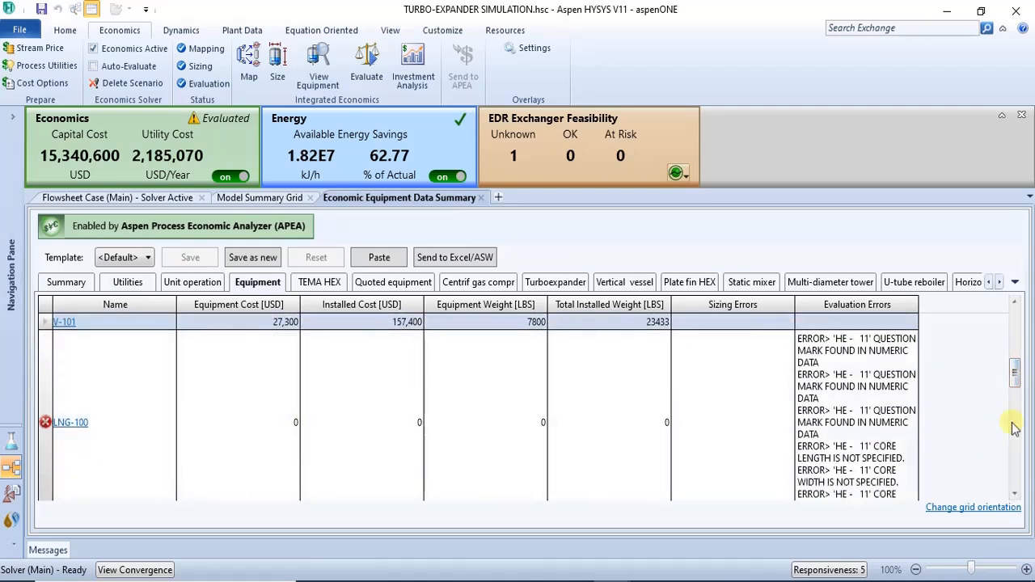
left_click_drag(1014, 374, 1031, 410)
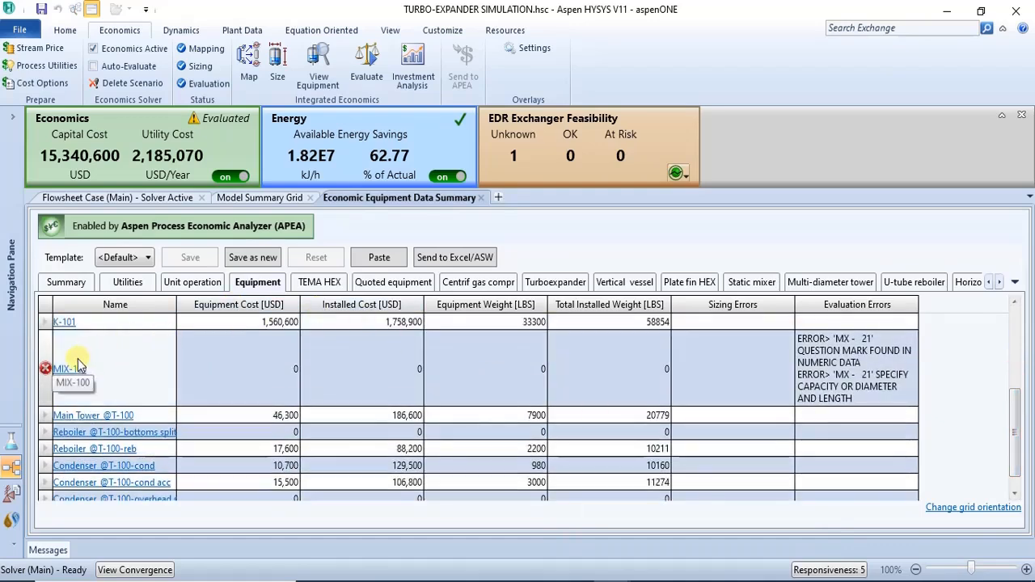
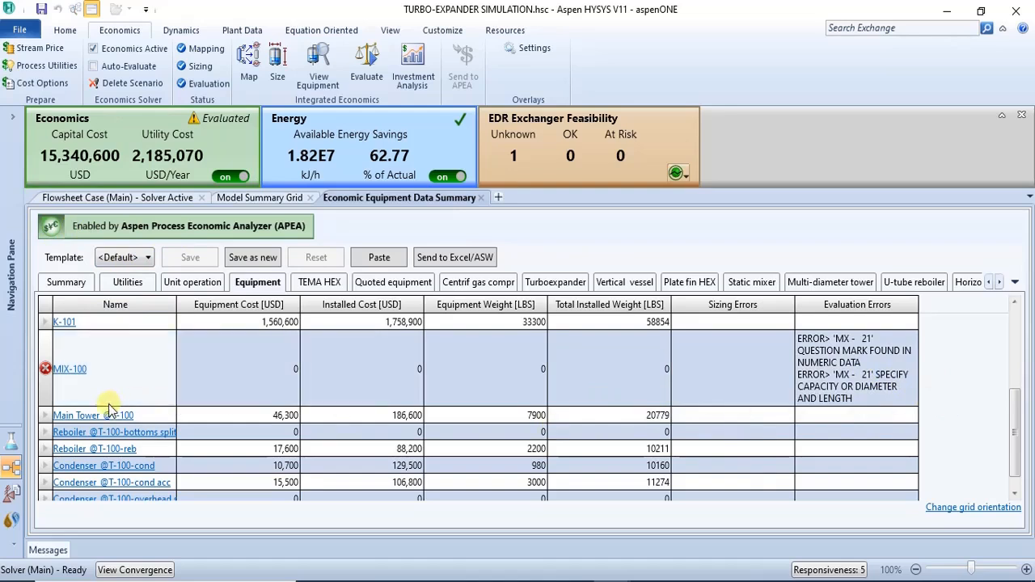
Open the MIX-100 static mixer data and set its mixer length to 12 m and its pipe diameter to 5 in
left_click(65, 372)
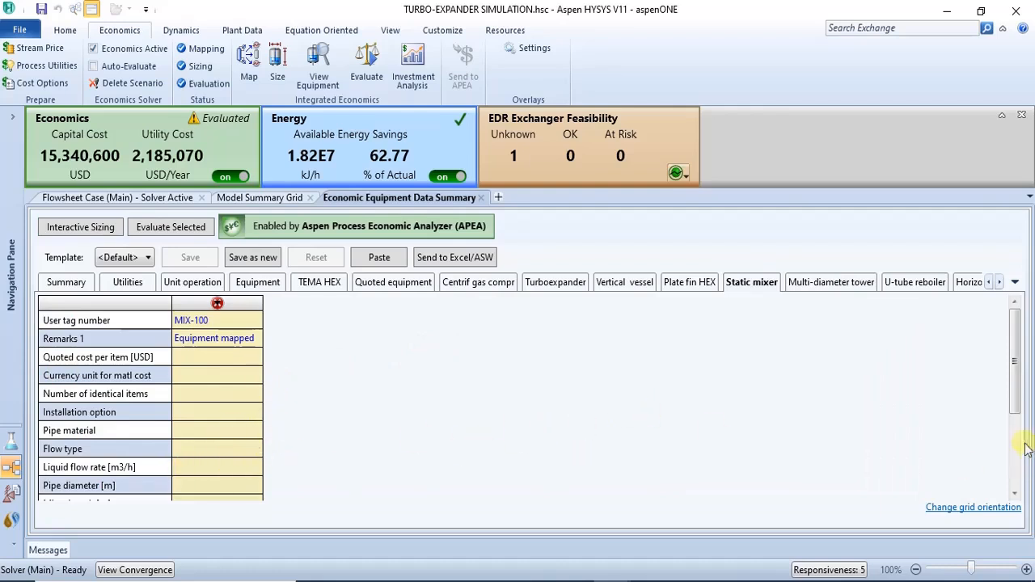
left_click_drag(1011, 398, 1019, 438)
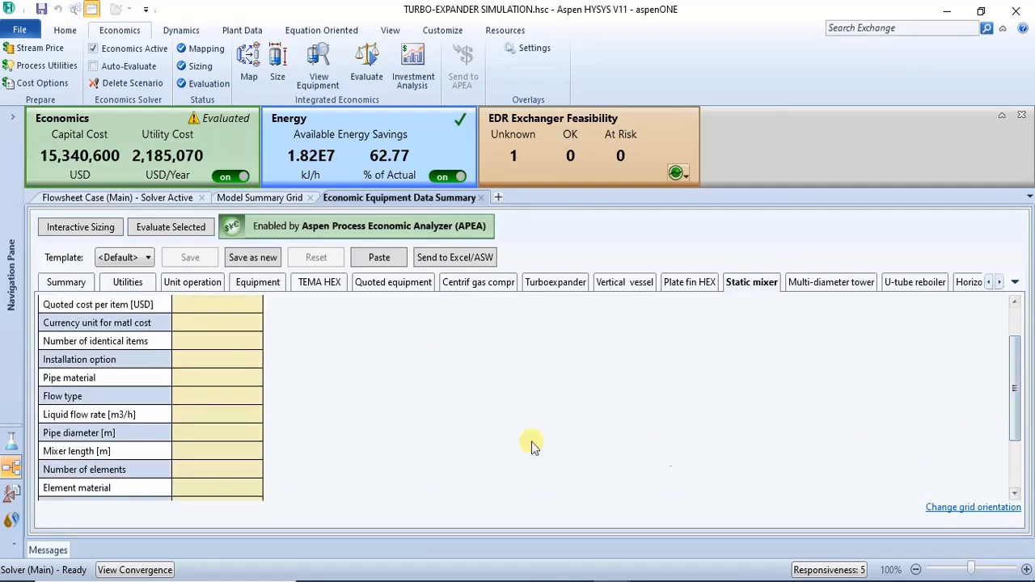
left_click(220, 449)
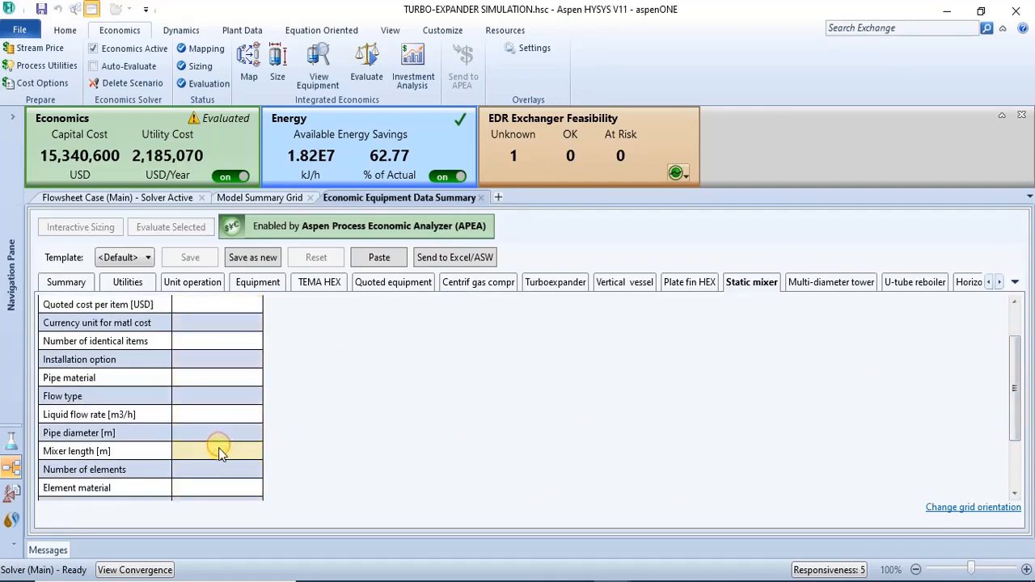
type("12")
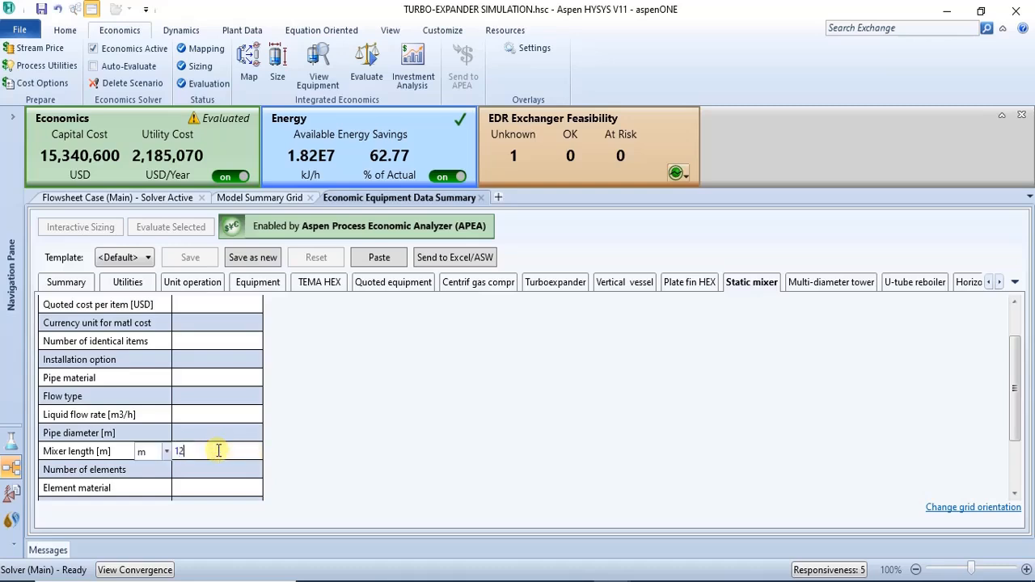
key("Return")
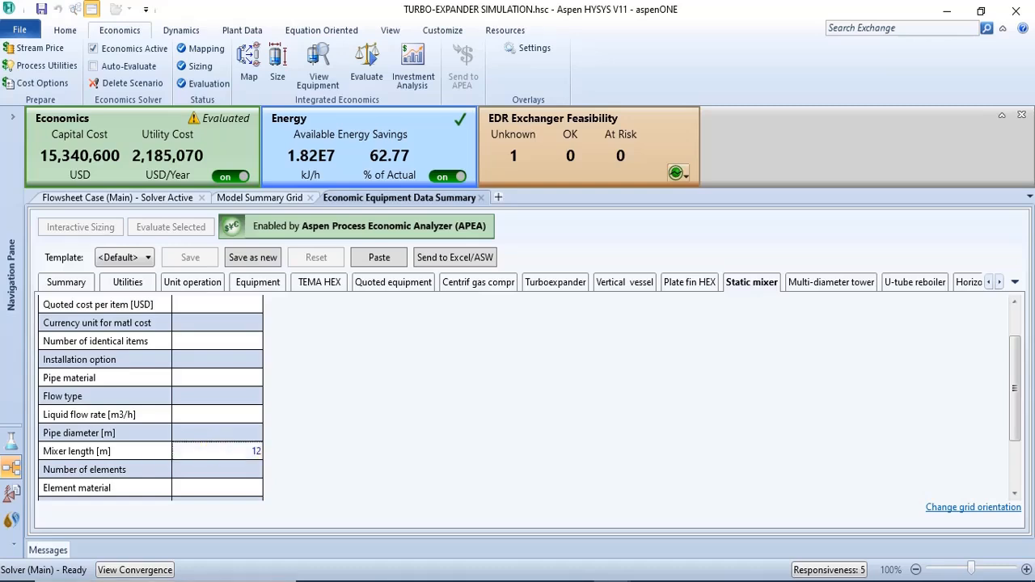
left_click(201, 433)
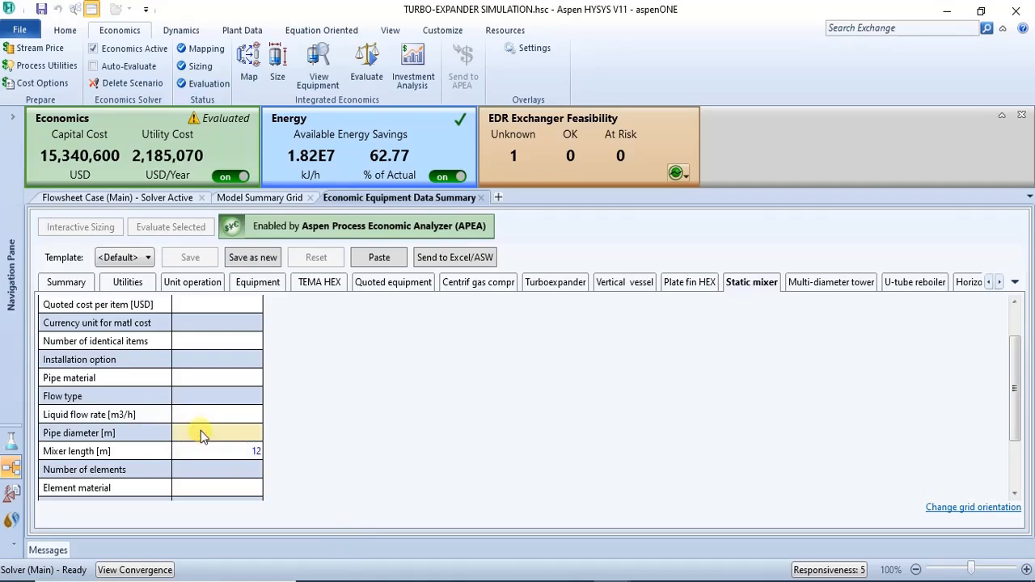
type("5")
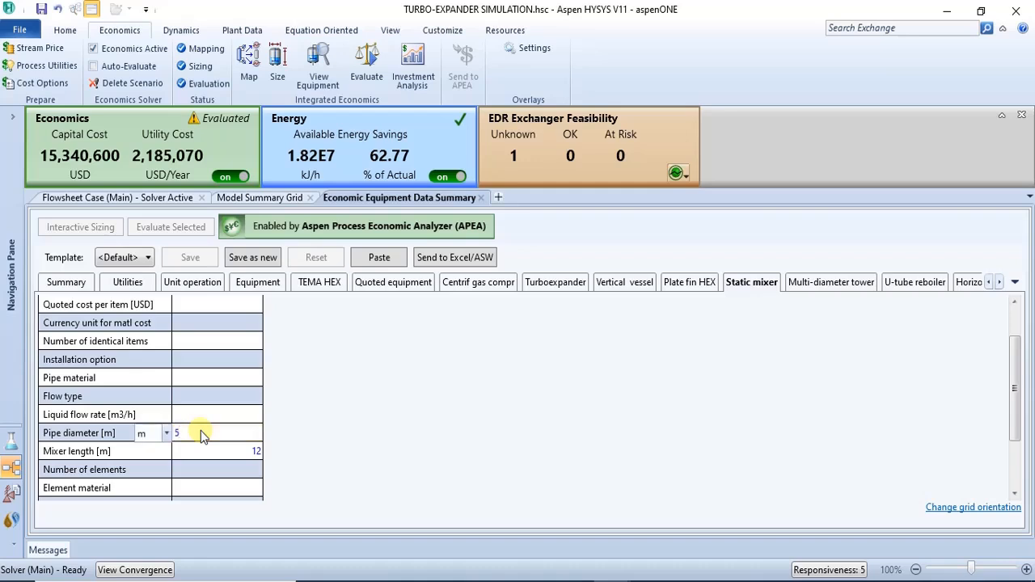
left_click(168, 437)
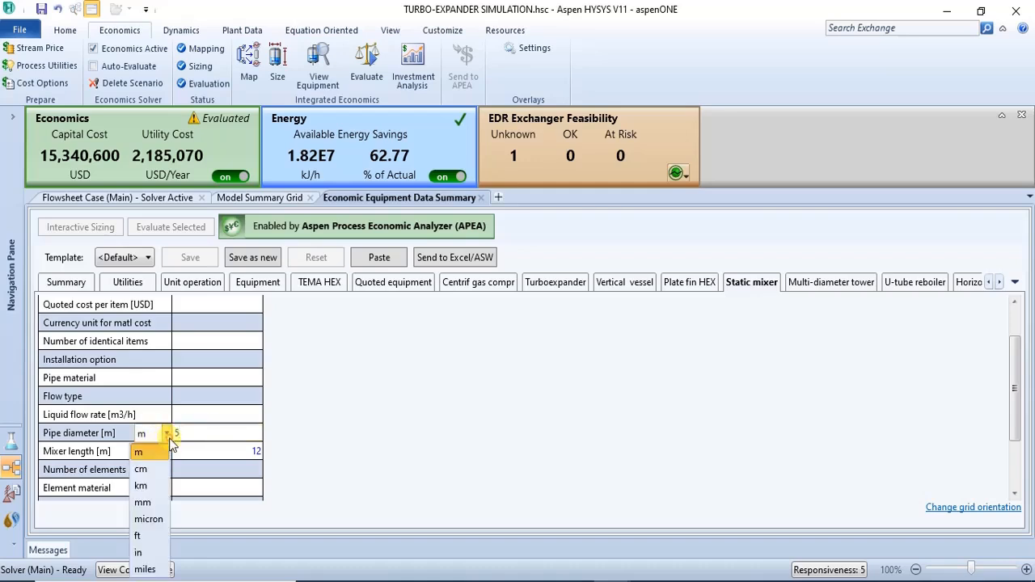
left_click(137, 558)
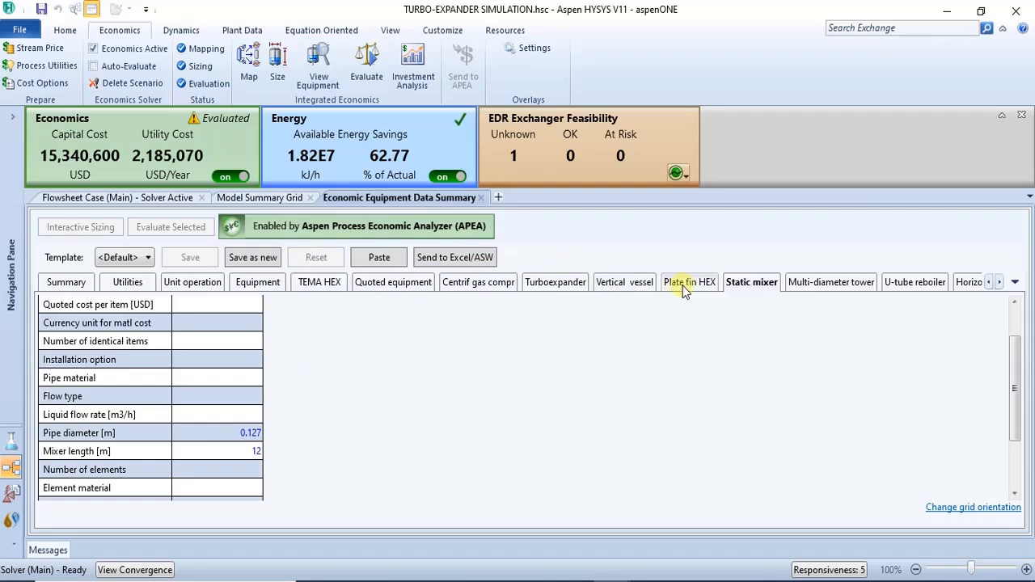
Open the LNG-100 plate fin exchanger data and set the core length to 1 m, core width to 0.5 m and core height to 2 m
left_click(252, 282)
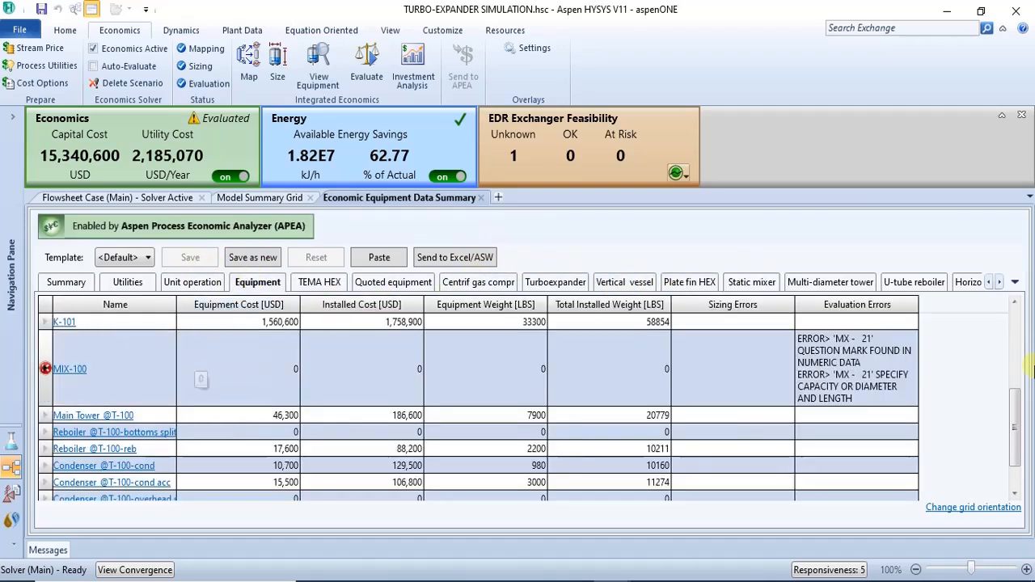
left_click(1017, 375)
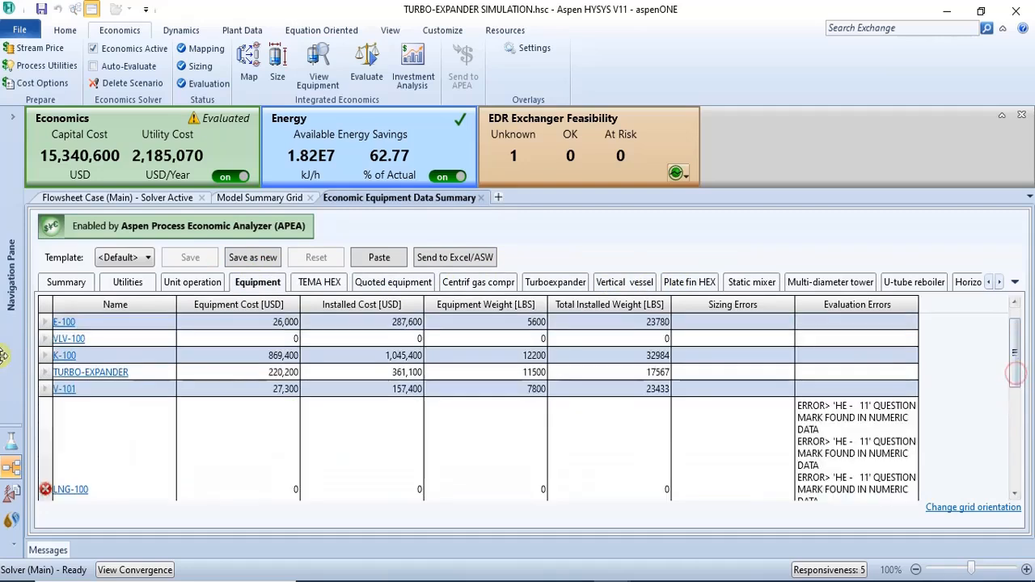
left_click(63, 493)
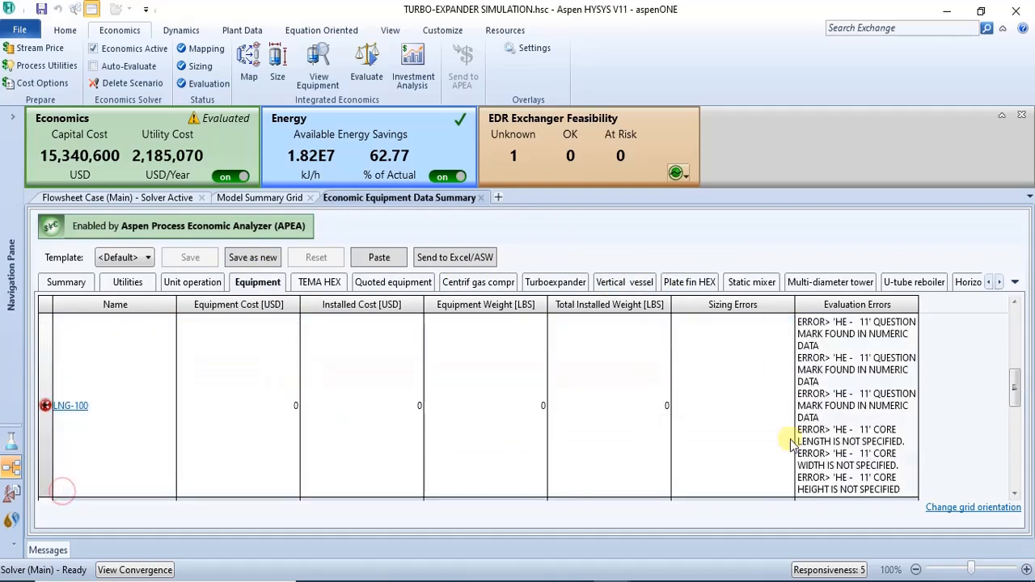
left_click(73, 406)
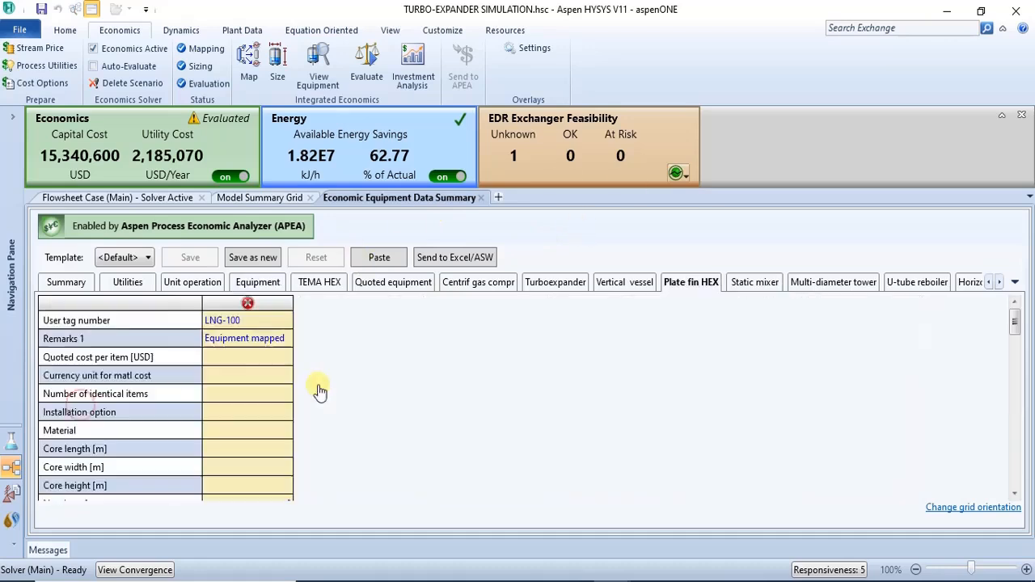
left_click(221, 450)
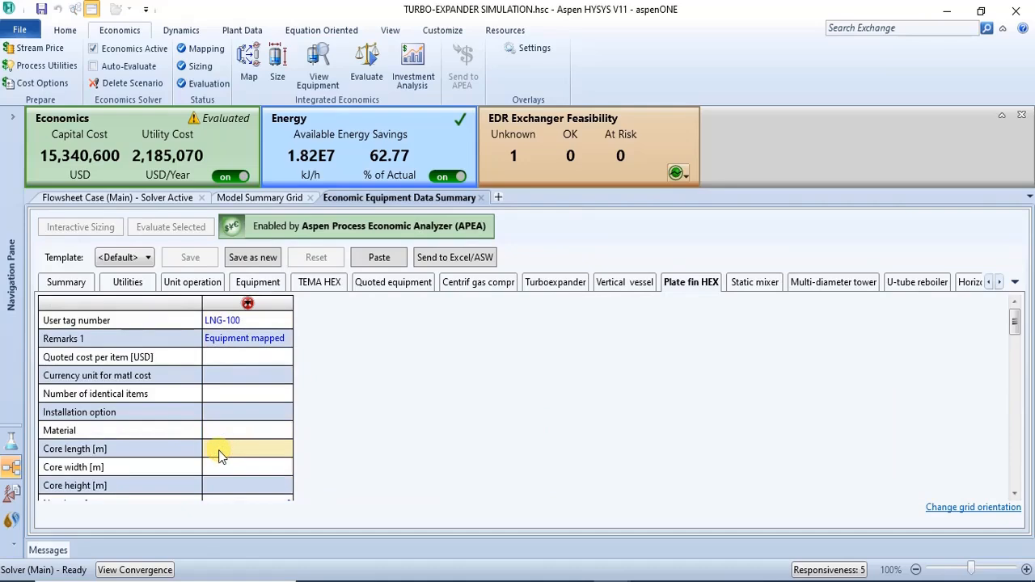
type("1")
key("Return")
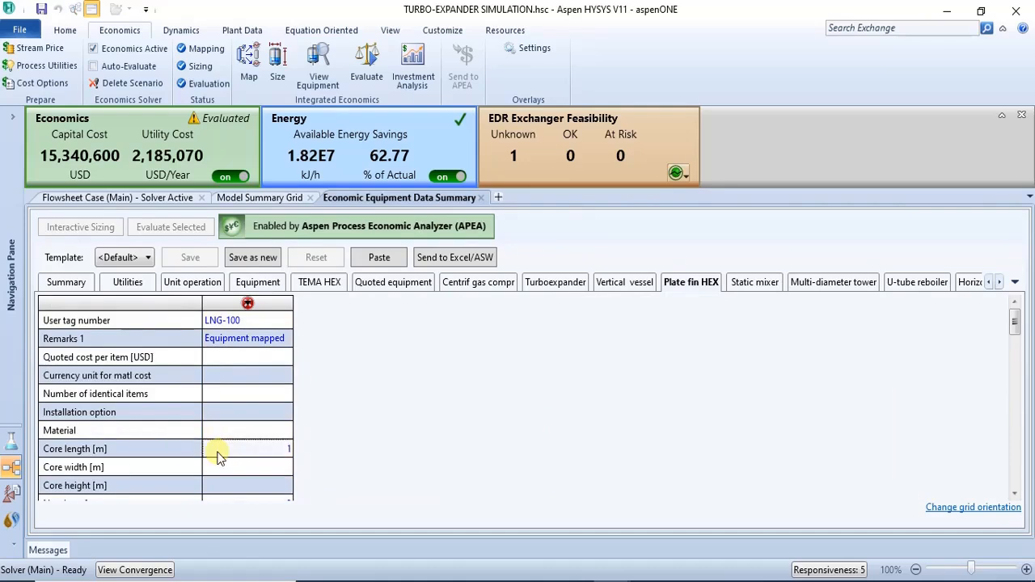
left_click(222, 466)
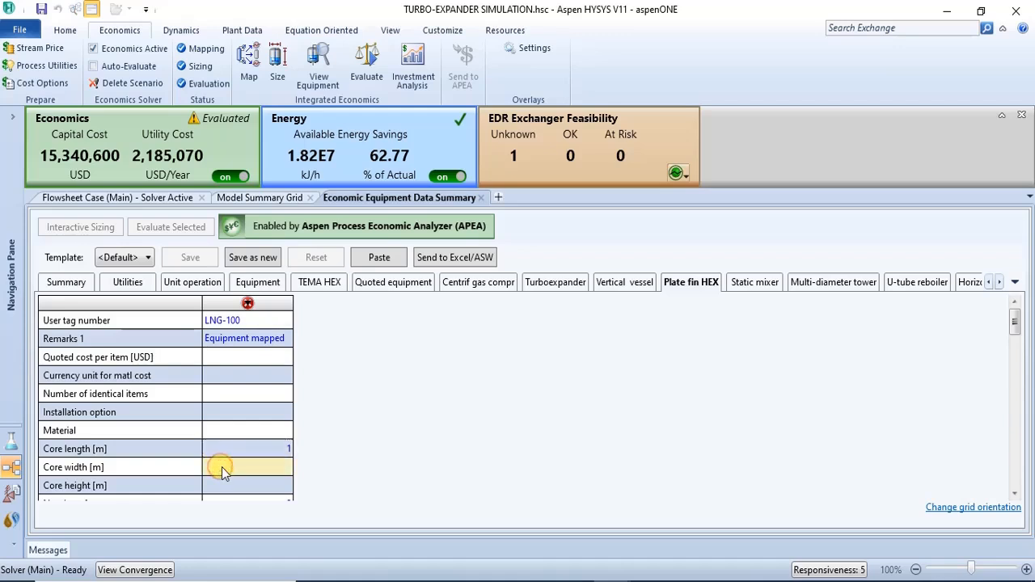
type("0.5")
key("Return")
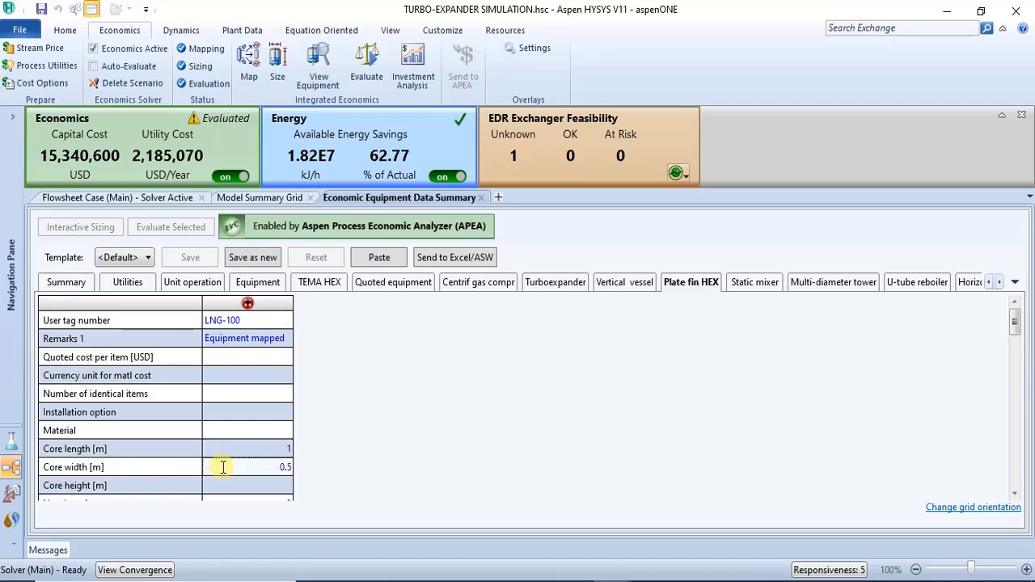
left_click(237, 488)
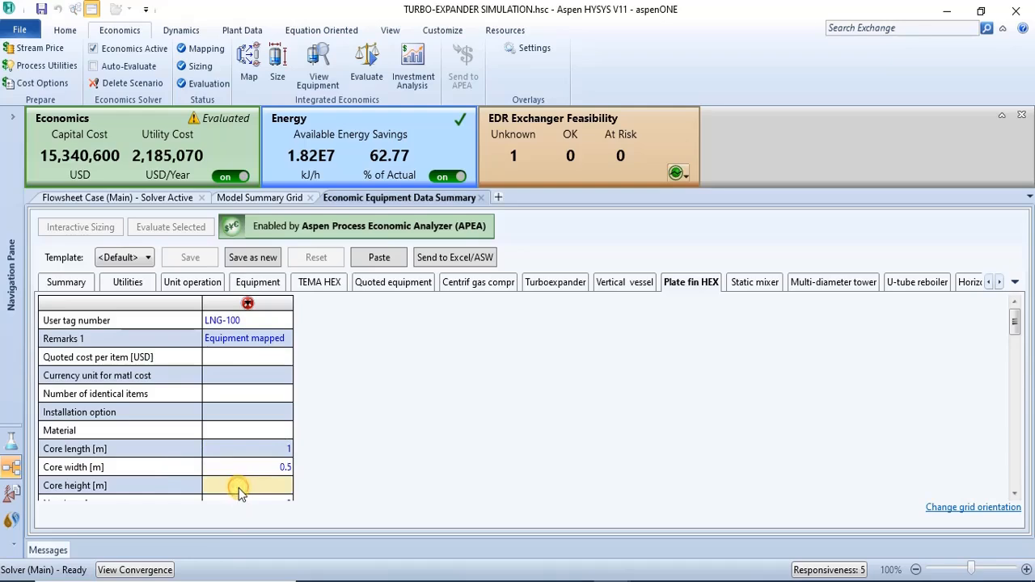
type("2")
key("Return")
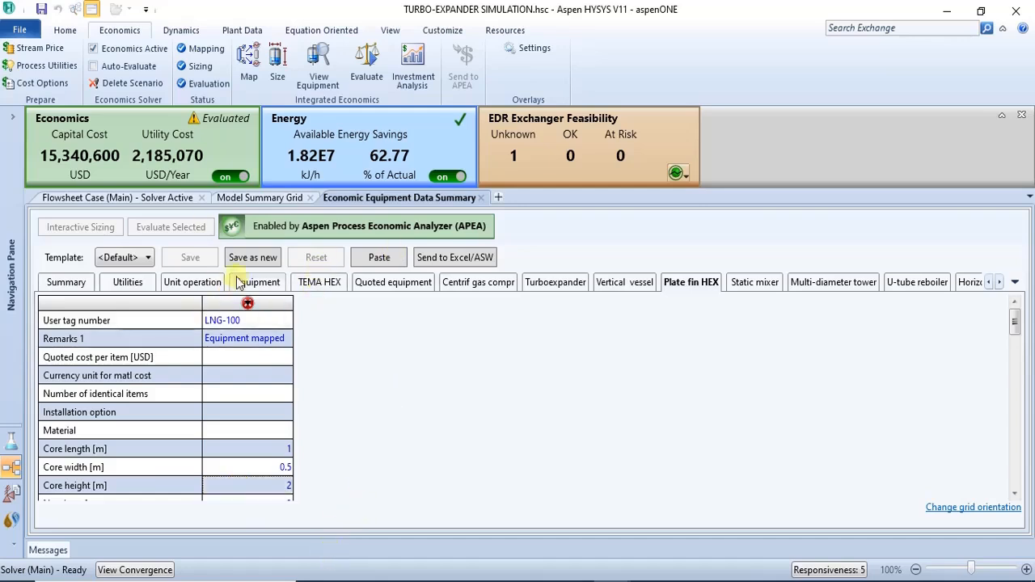
Size the equipment again with the entered dimensions, rerun the economic evaluation and check the equipment costs for errors
left_click(275, 77)
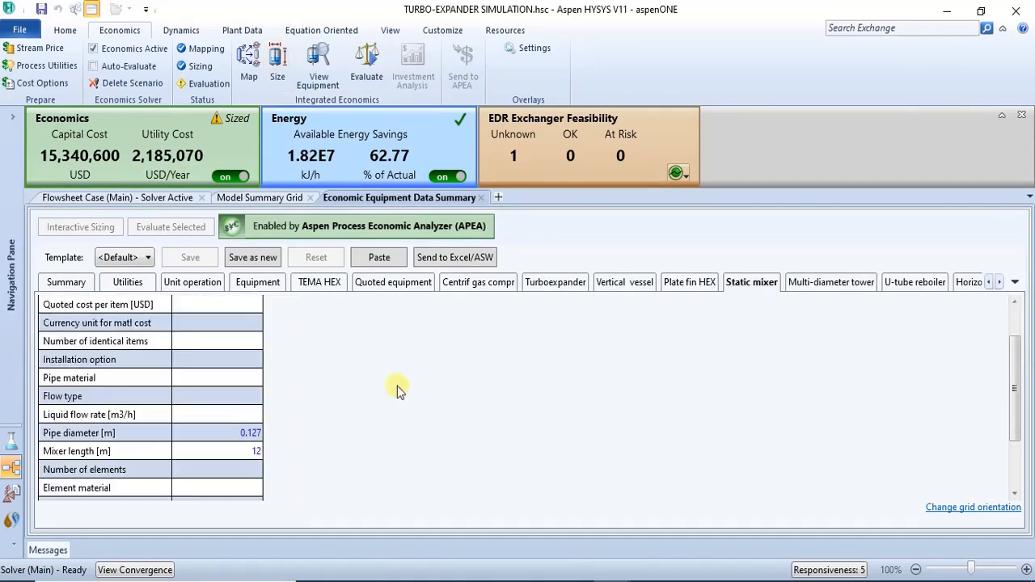
left_click(373, 60)
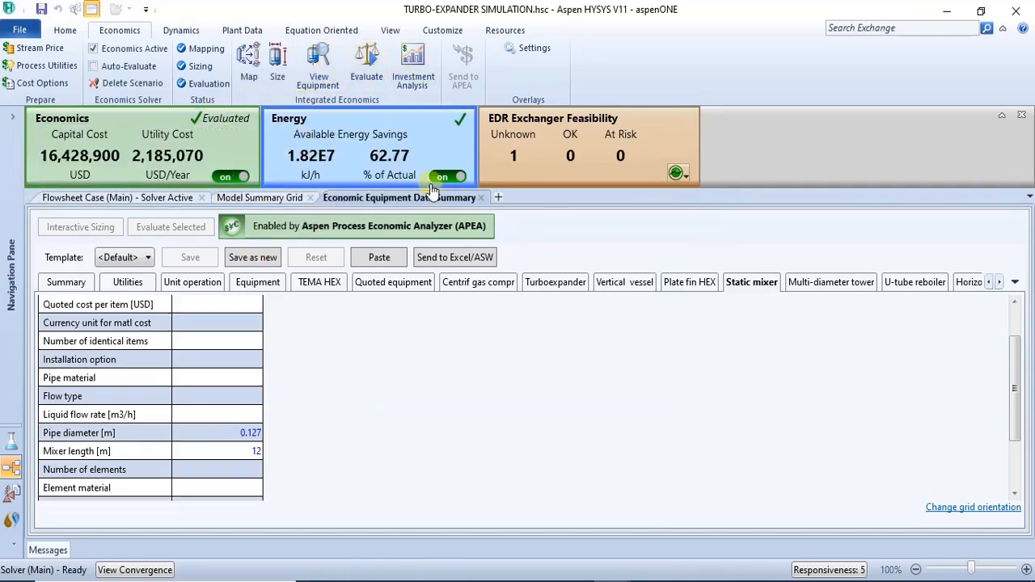
left_click(202, 283)
left_click(243, 283)
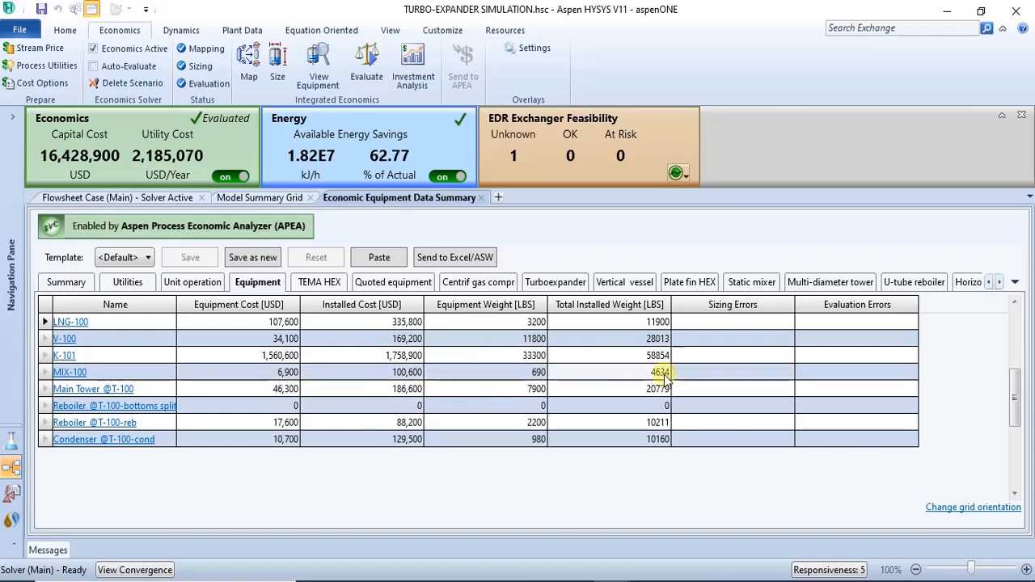
Review the unit operation and equipment costs, the flowsheet, the overall cost summary and the plate fin exchanger data
left_click(169, 283)
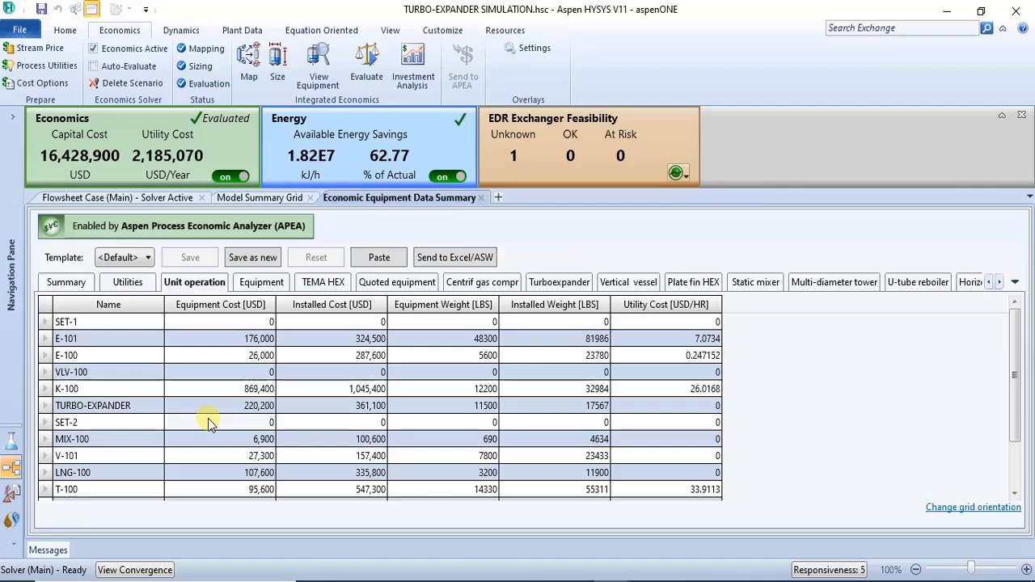
left_click(252, 286)
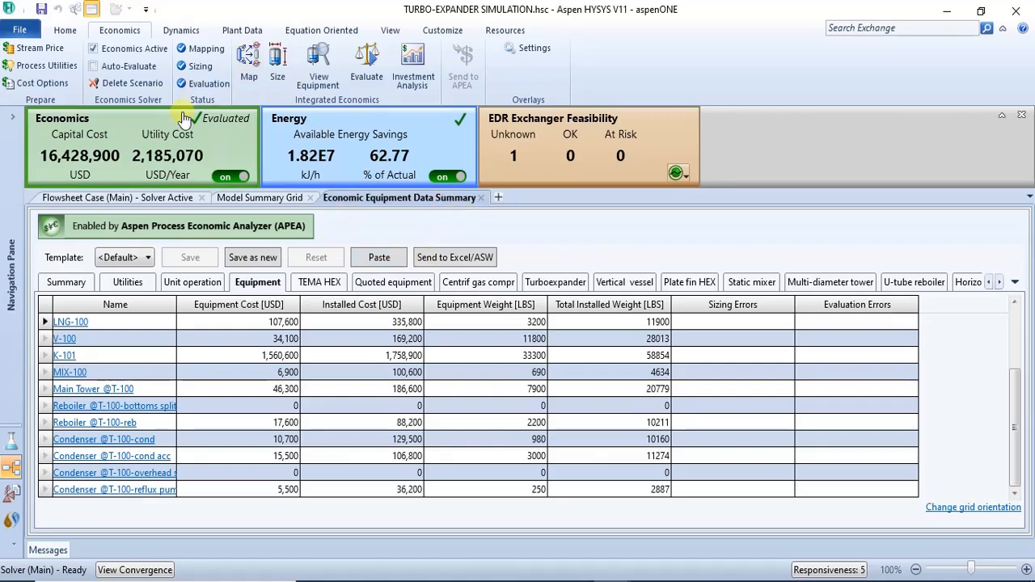
mouse_move(243, 121)
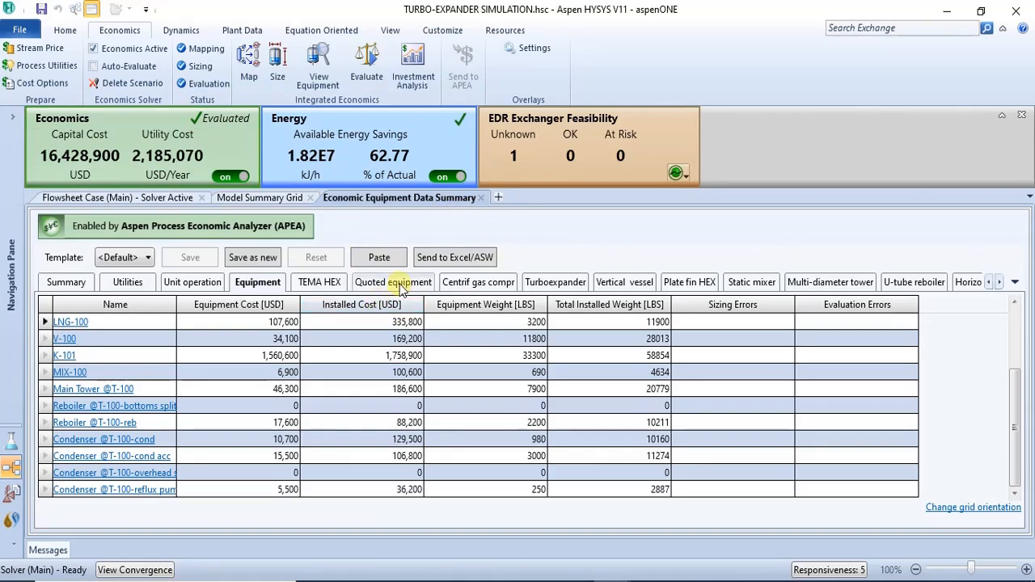
left_click(166, 199)
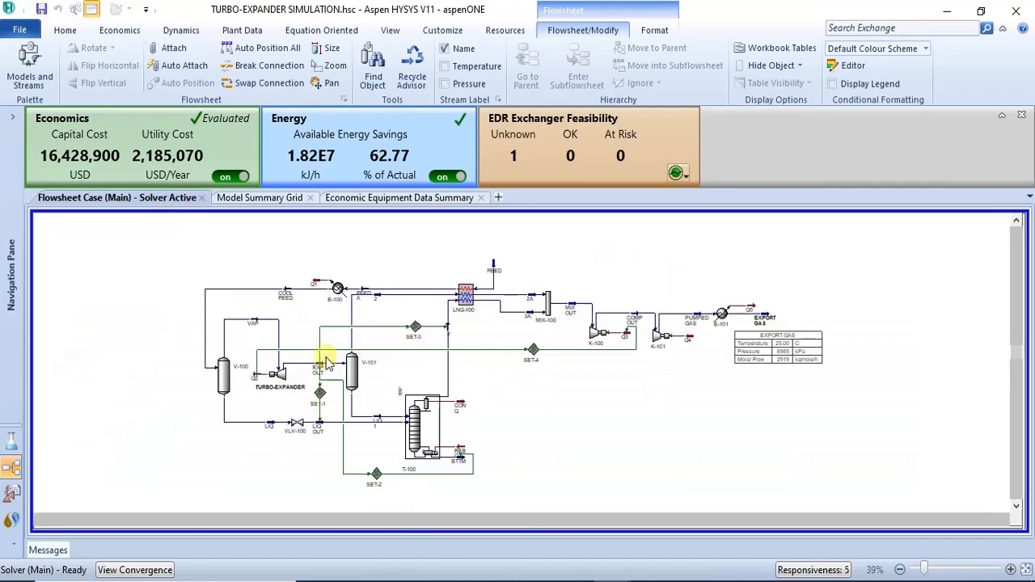
left_click(349, 198)
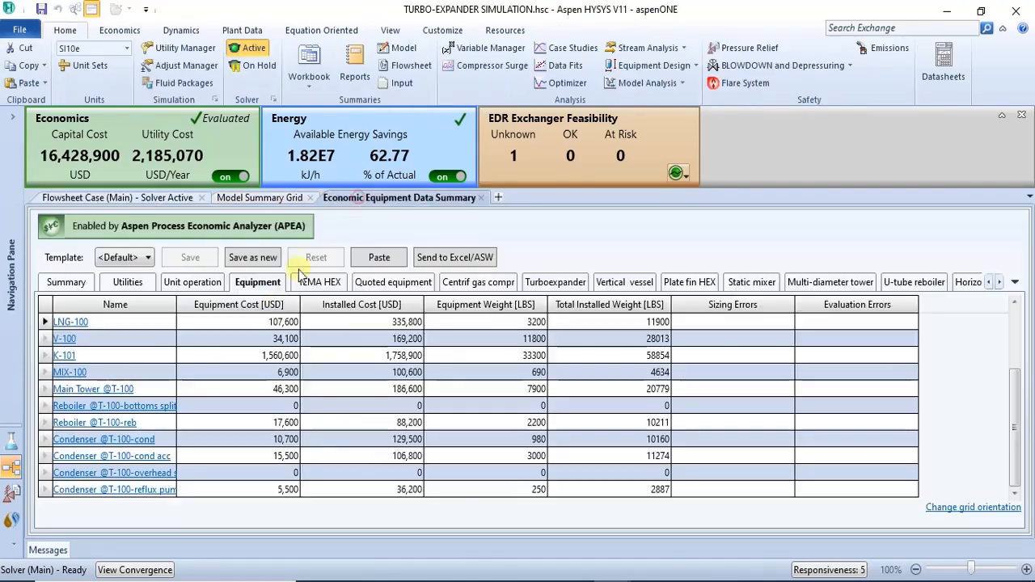
left_click(79, 281)
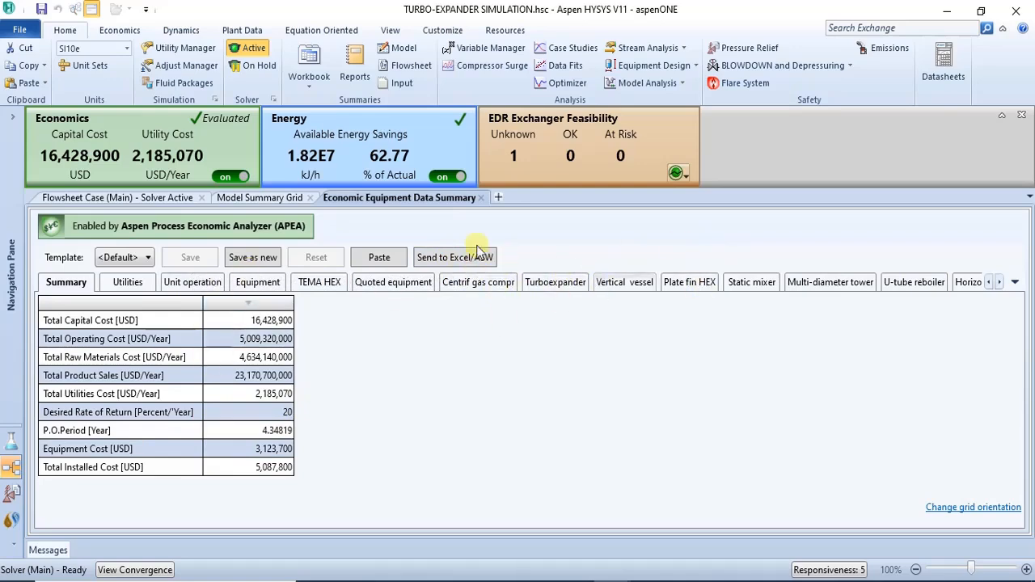
left_click(553, 282)
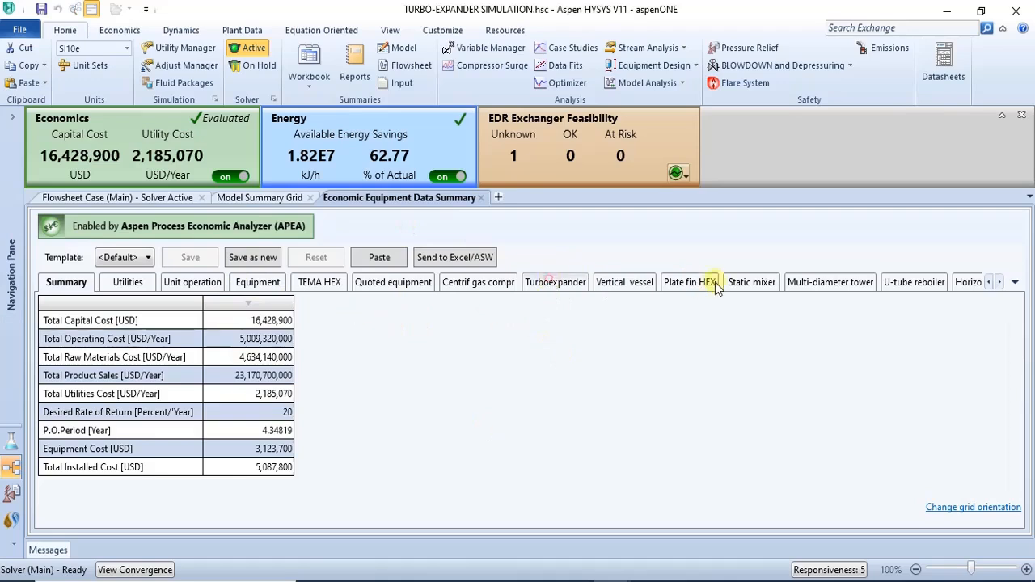
left_click(693, 283)
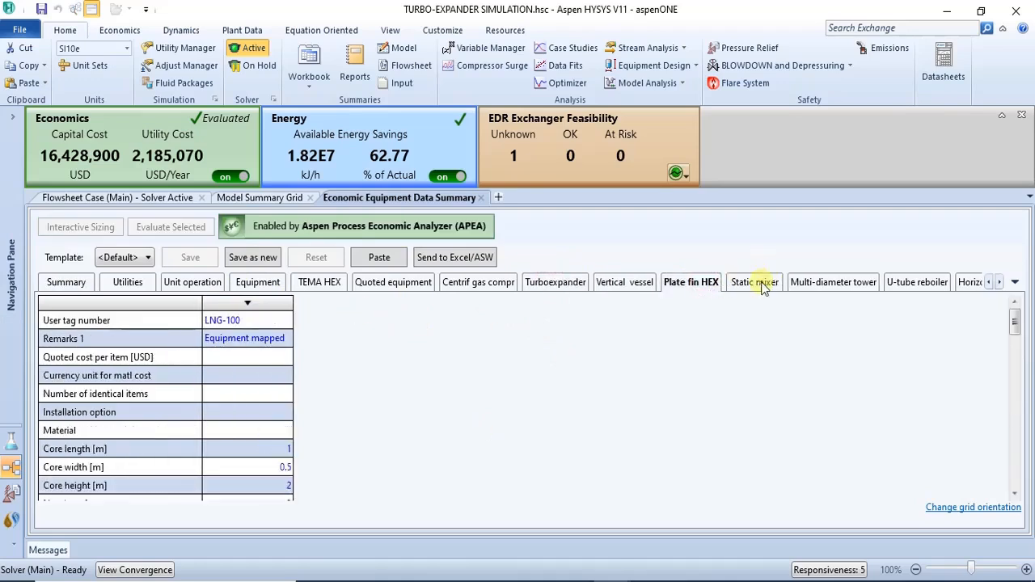